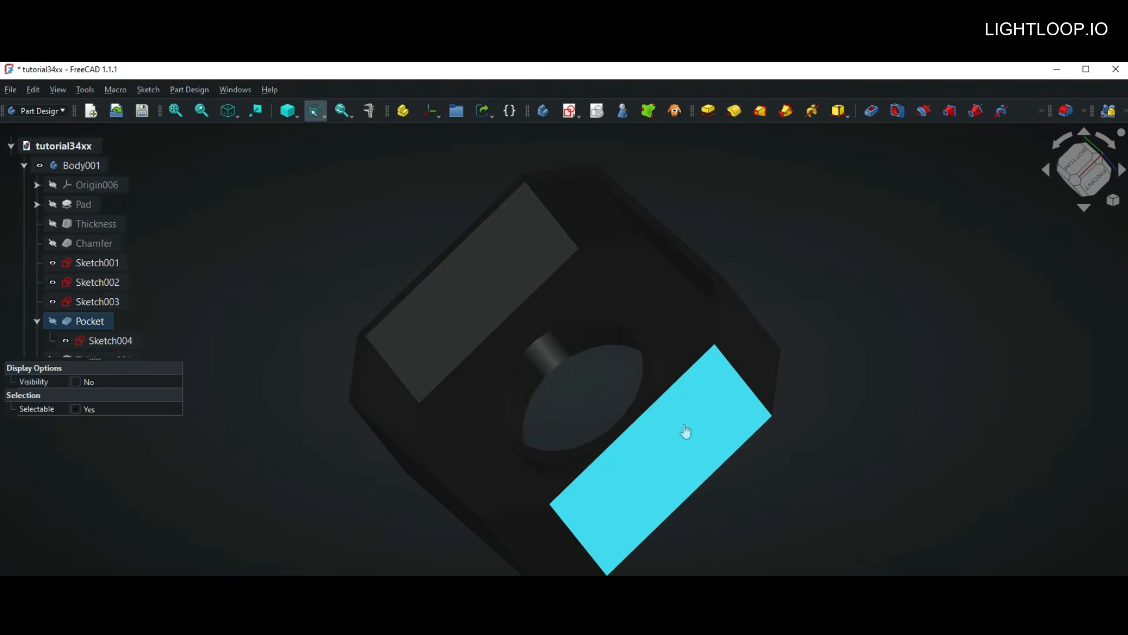
Select the part's rectangular side face and inspect the body from the front and from an angled top view.
click(641, 456)
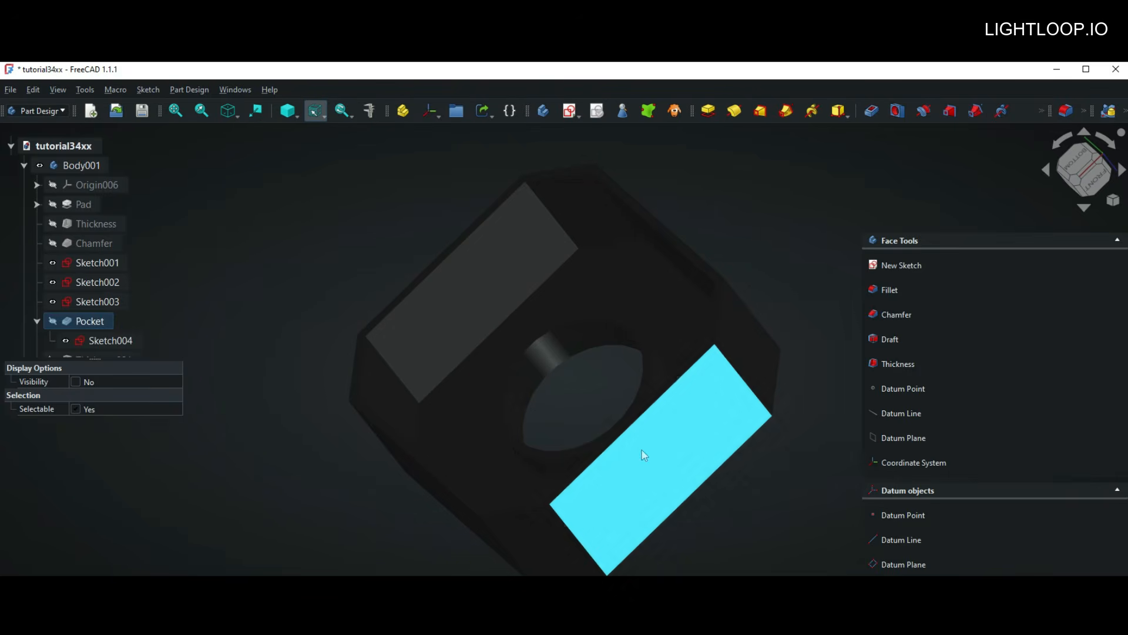
click(1094, 178)
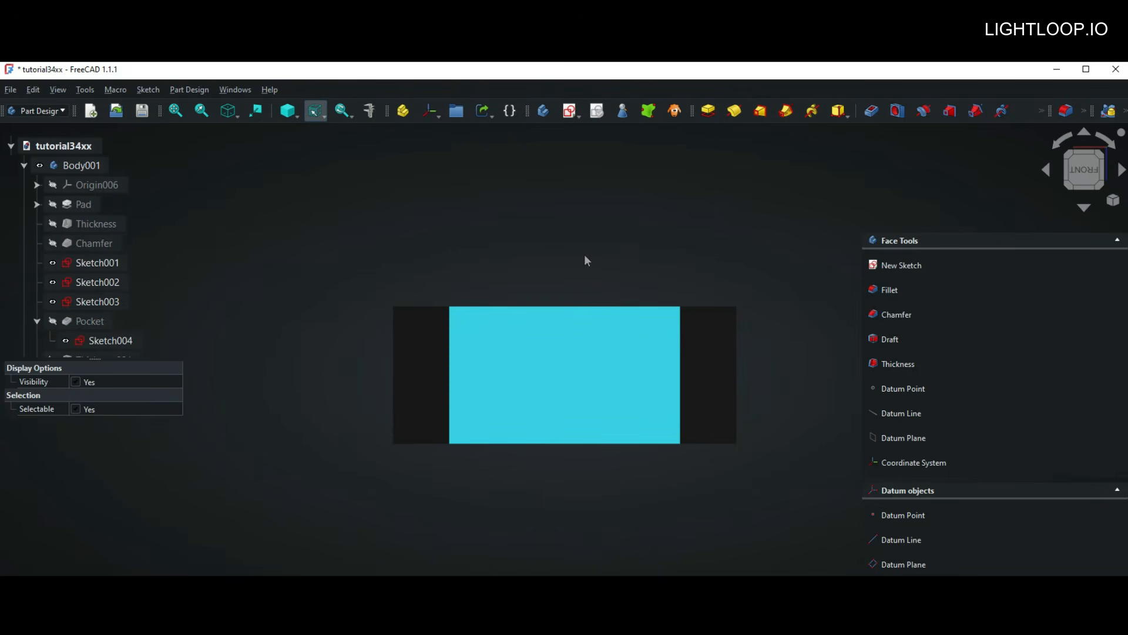
middle_drag(584, 259, 437, 151)
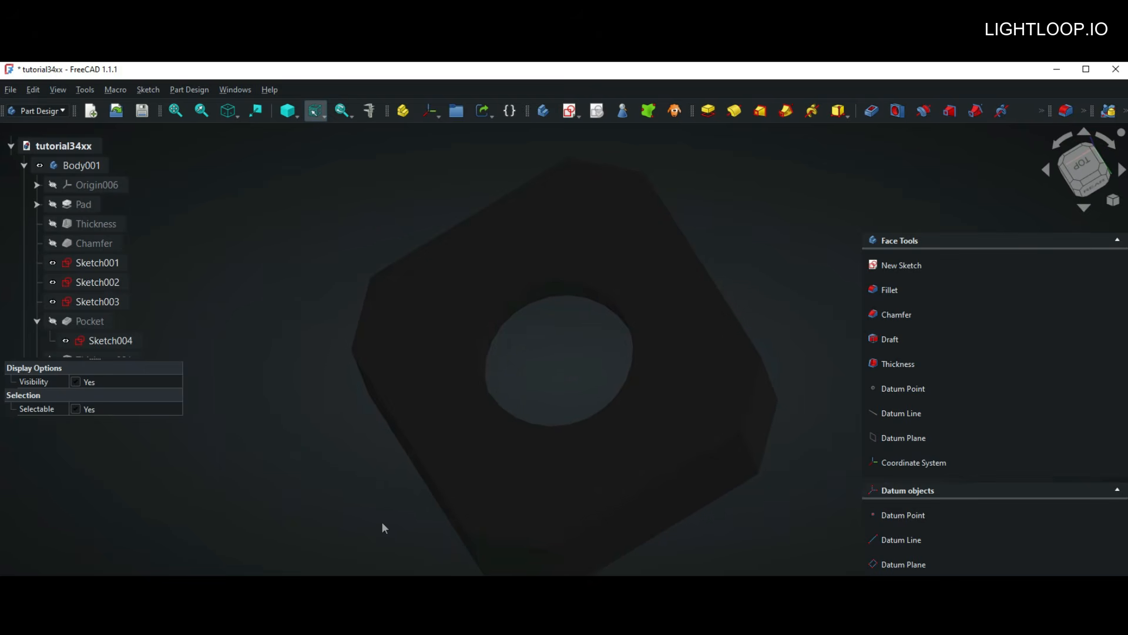
middle_drag(382, 526, 377, 495)
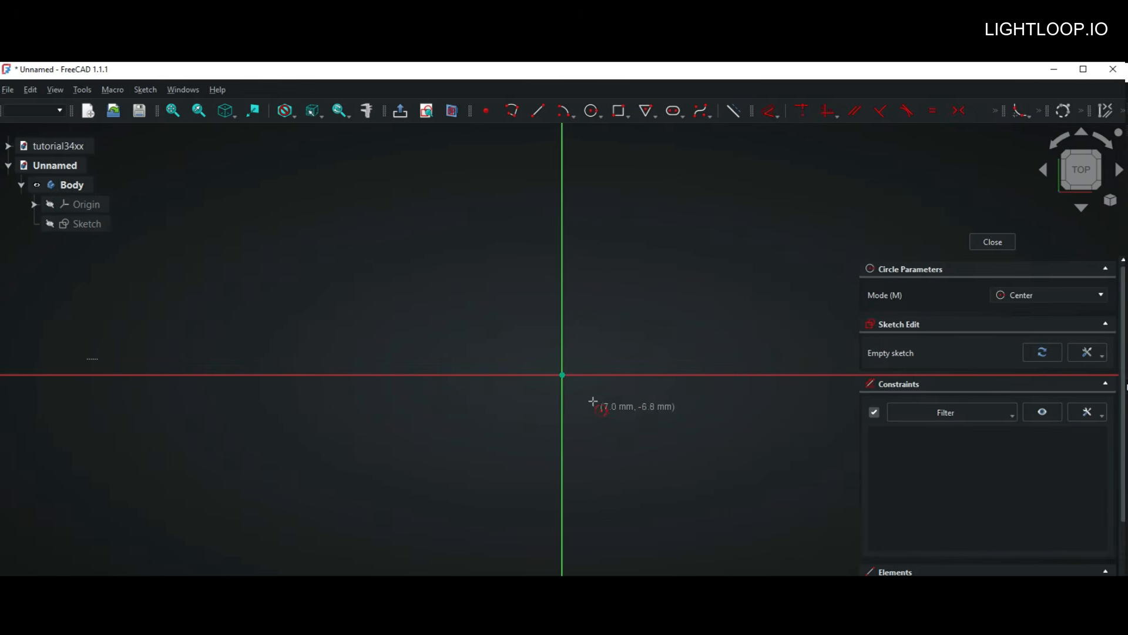
Sketch a circle centred on the origin, finish the sketch and pad the circle upward.
click(563, 374)
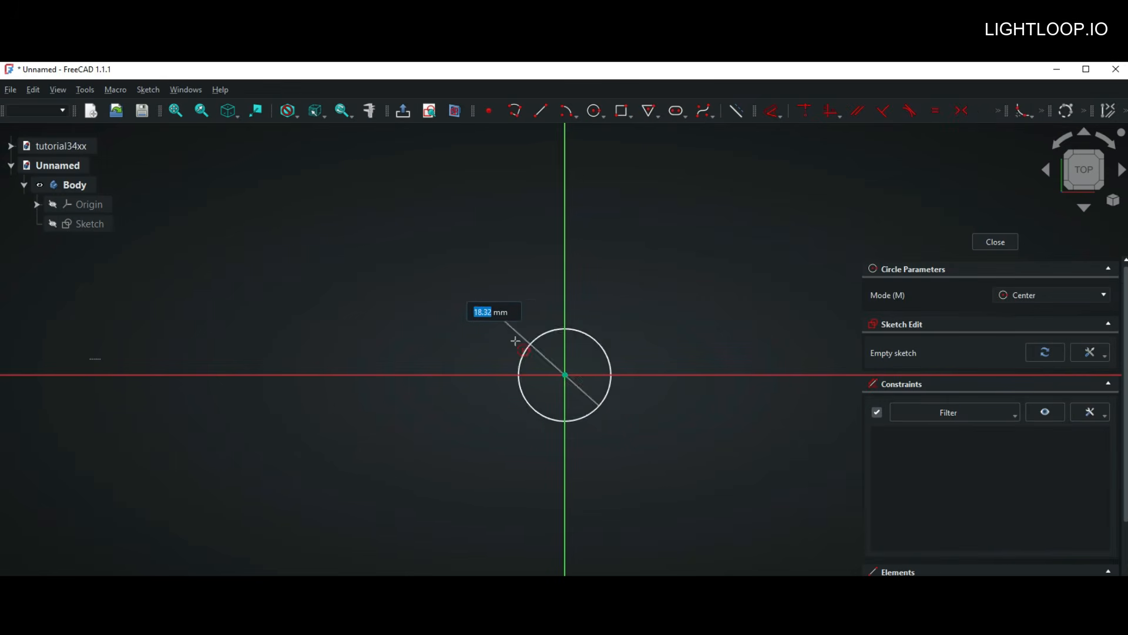
click(469, 374)
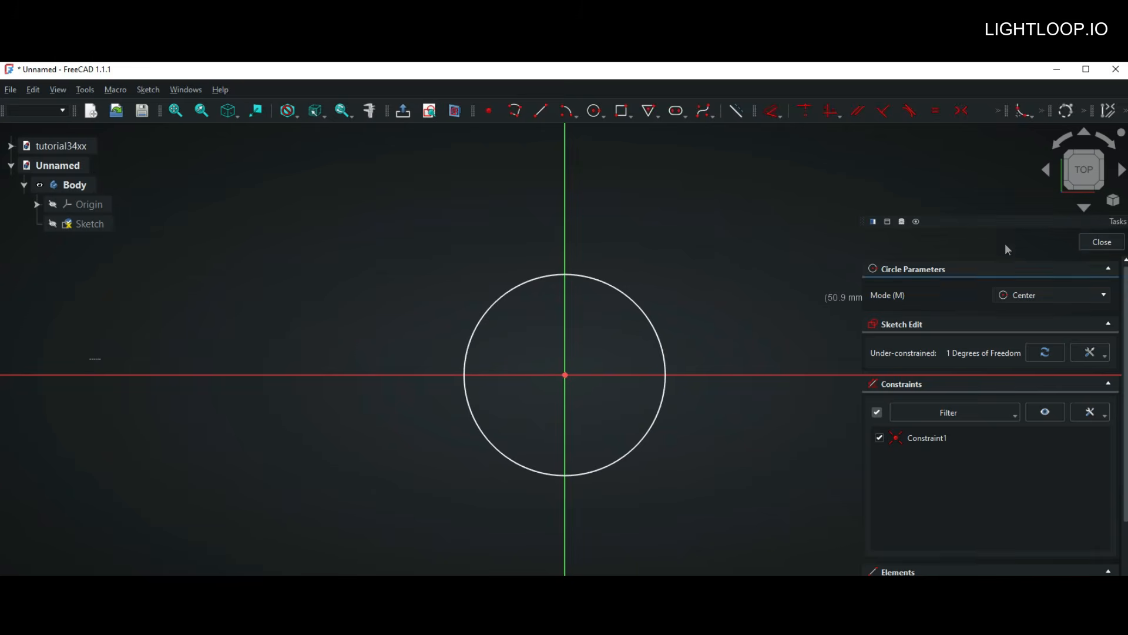
click(1102, 242)
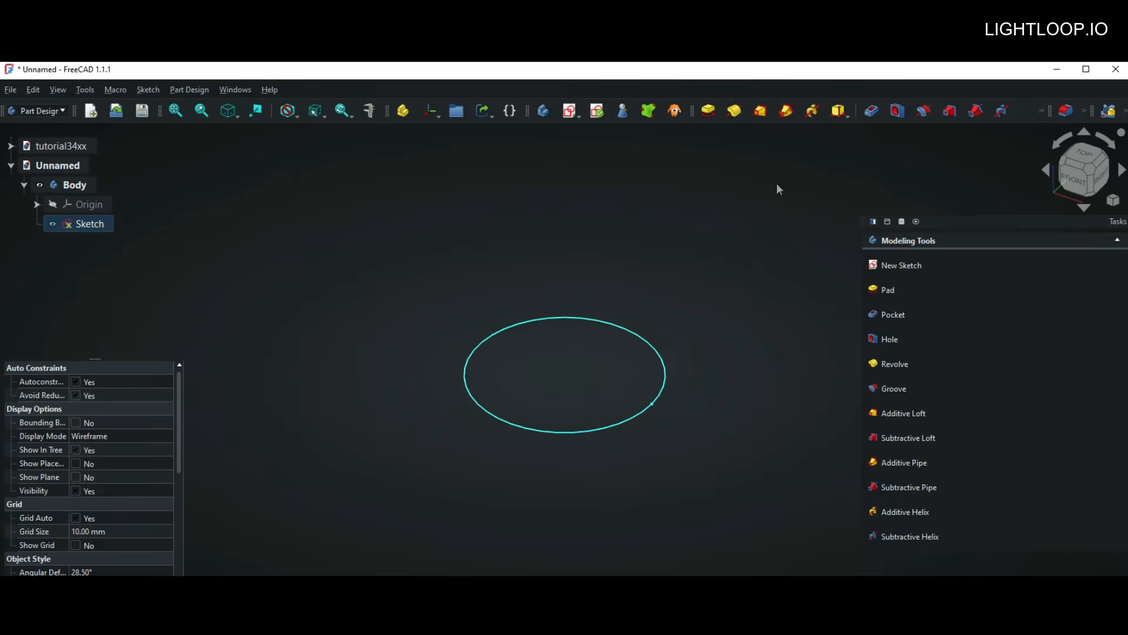
click(708, 110)
drag(566, 310, 566, 295)
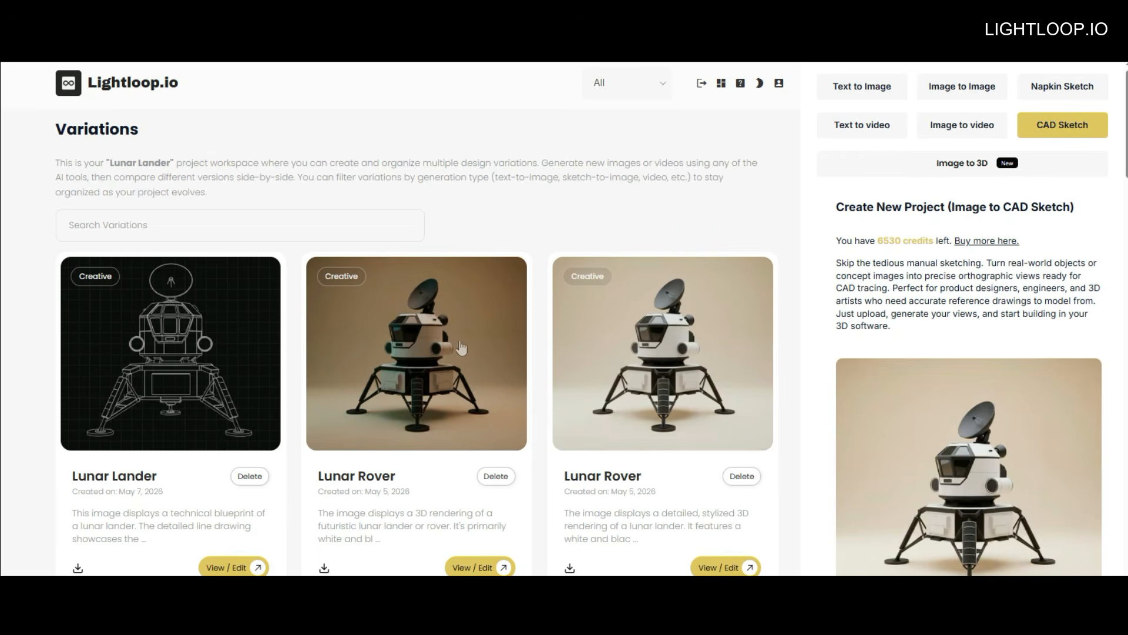
Switch to Lightloop.io and view enlarged the light Lunar Rover image, the Lunar Lander line drawing and the darker Lunar Rover image.
click(673, 364)
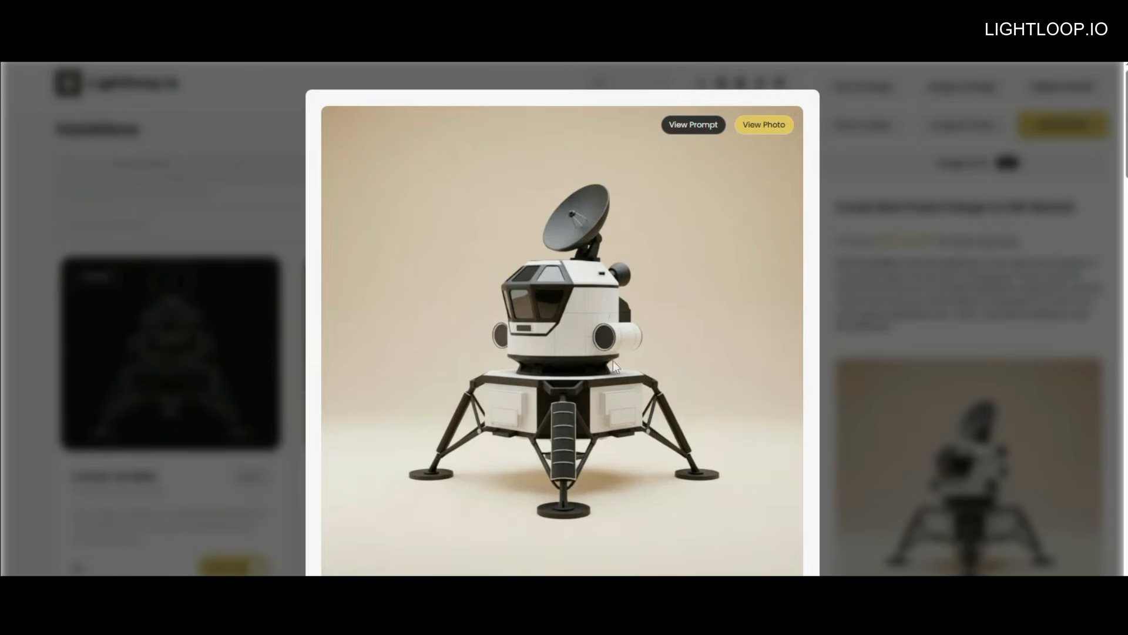
click(874, 312)
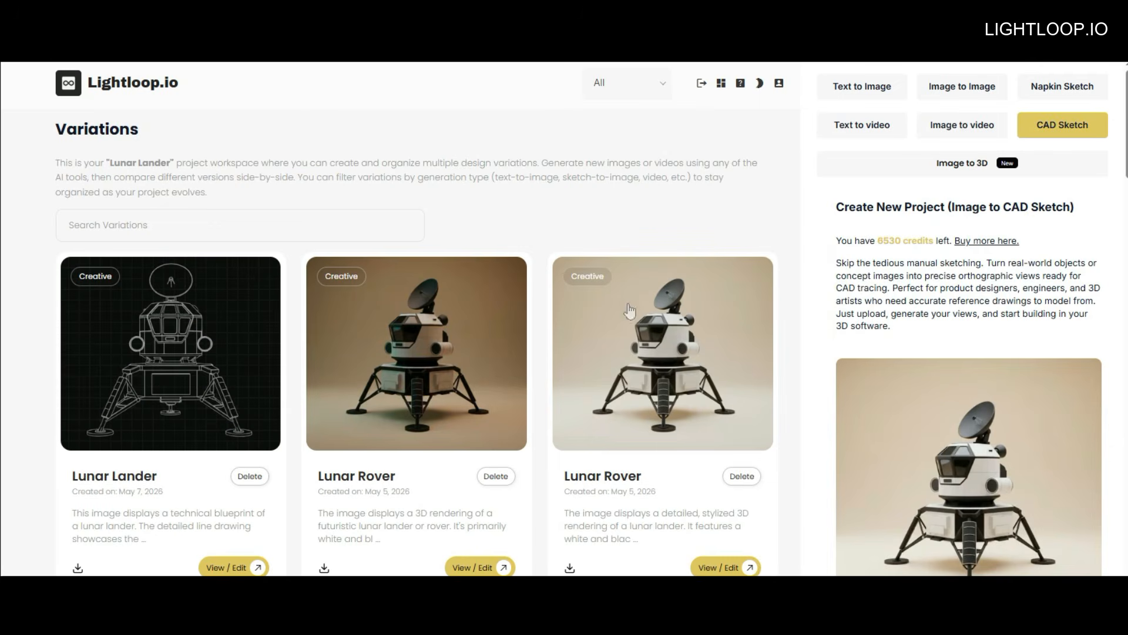
click(149, 363)
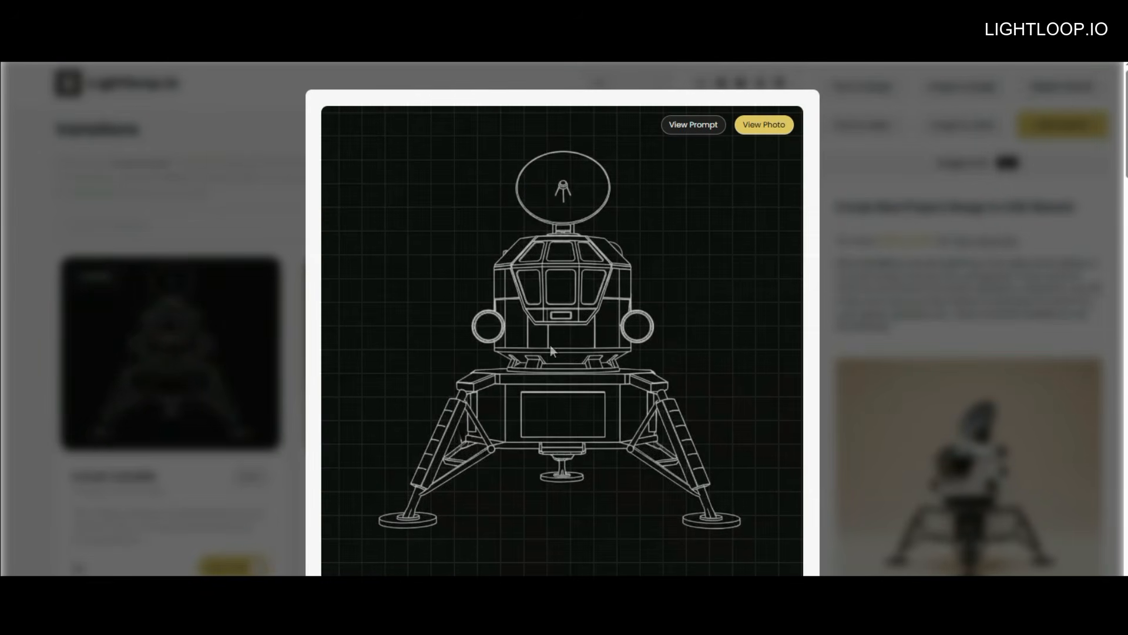
click(228, 132)
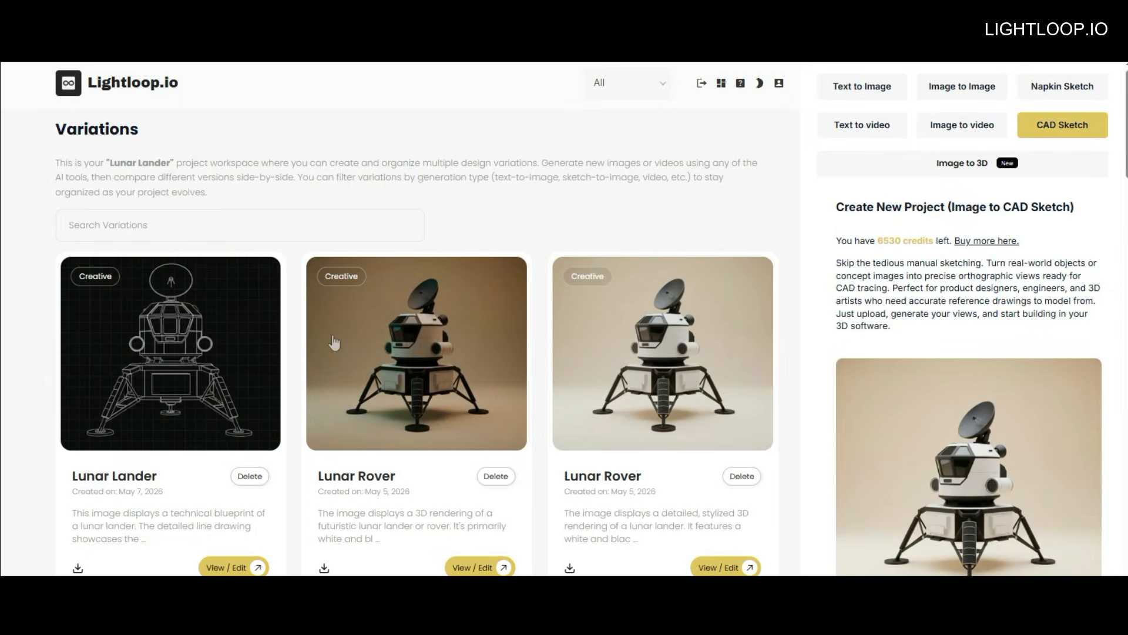
click(402, 362)
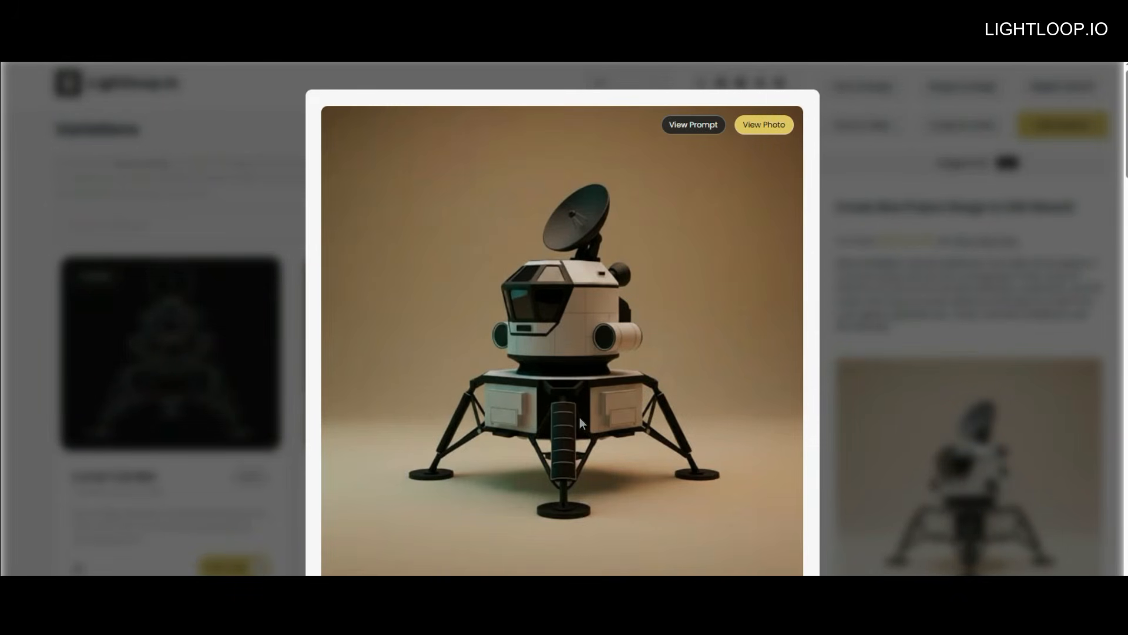
click(926, 306)
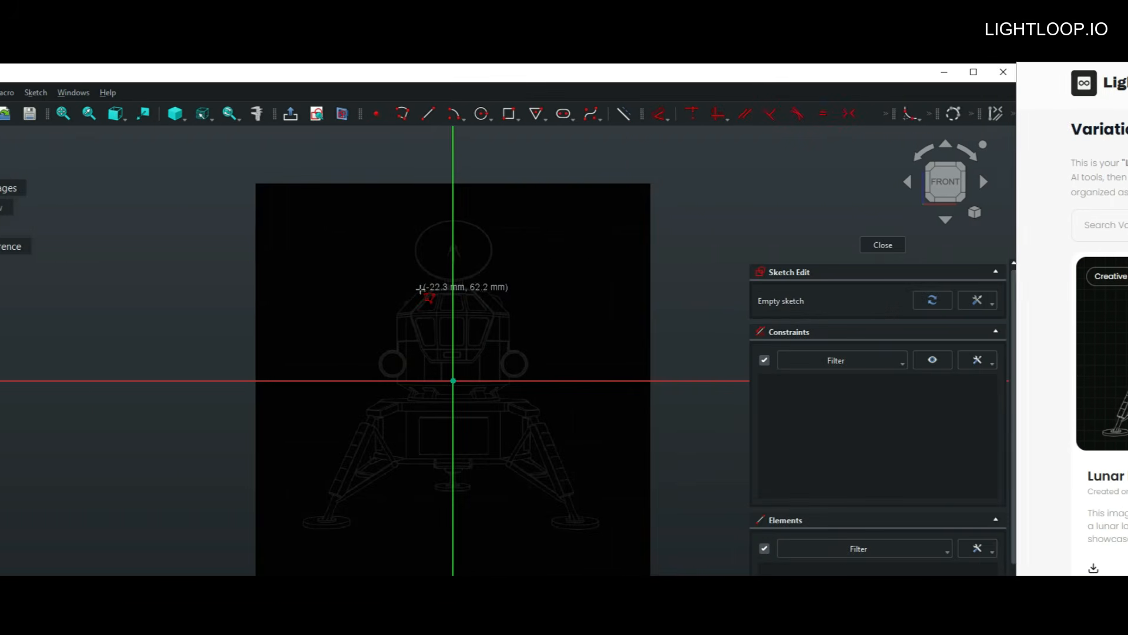
Trace the lander cabin's upper outline with connected lines: a horizontal top about 49 mm long, a sloping shoulder and a side about 23 mm long.
click(419, 289)
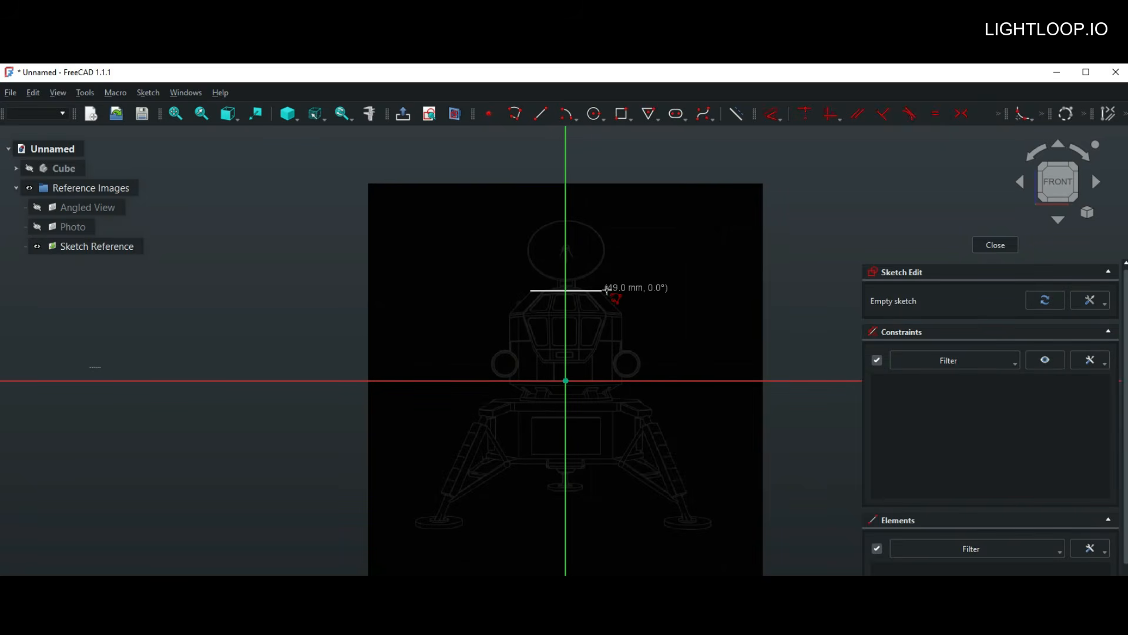
click(602, 291)
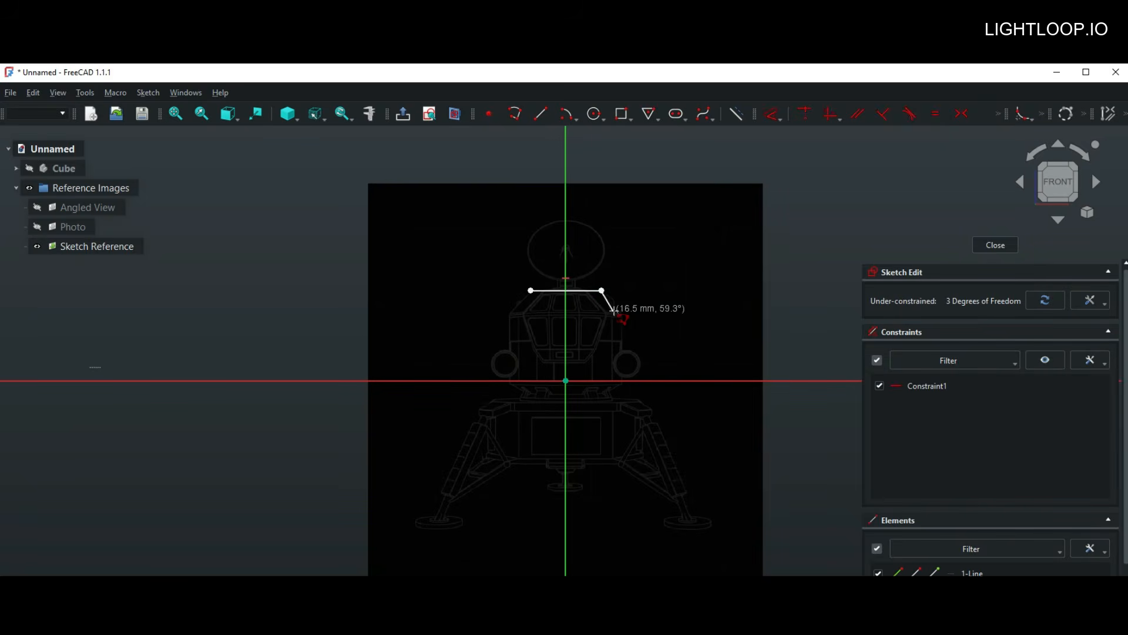
click(622, 313)
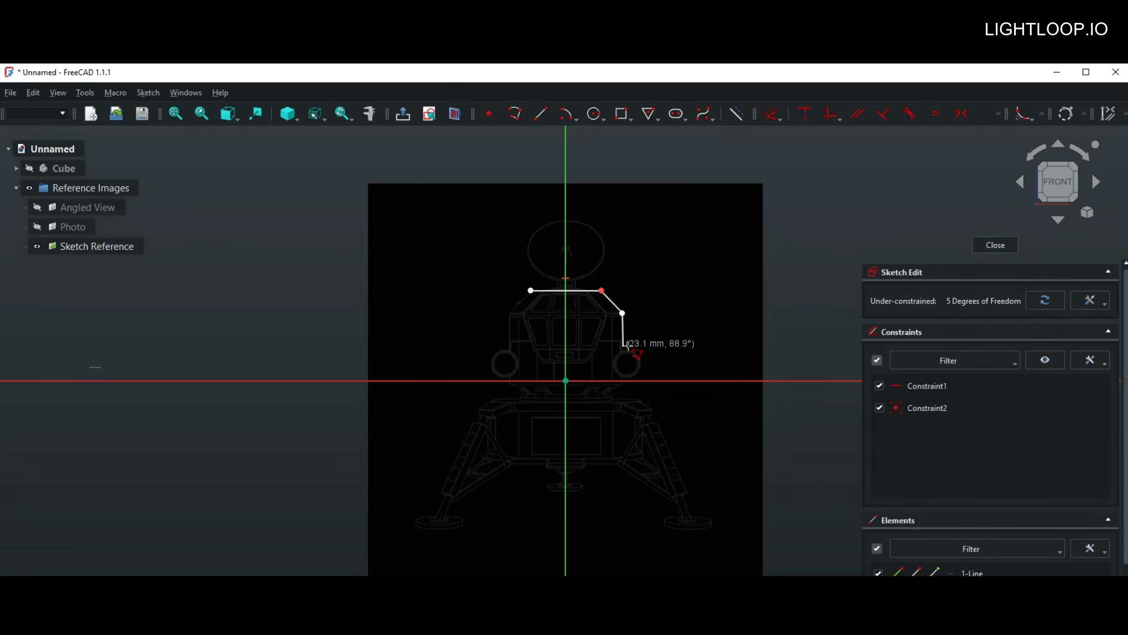
click(623, 347)
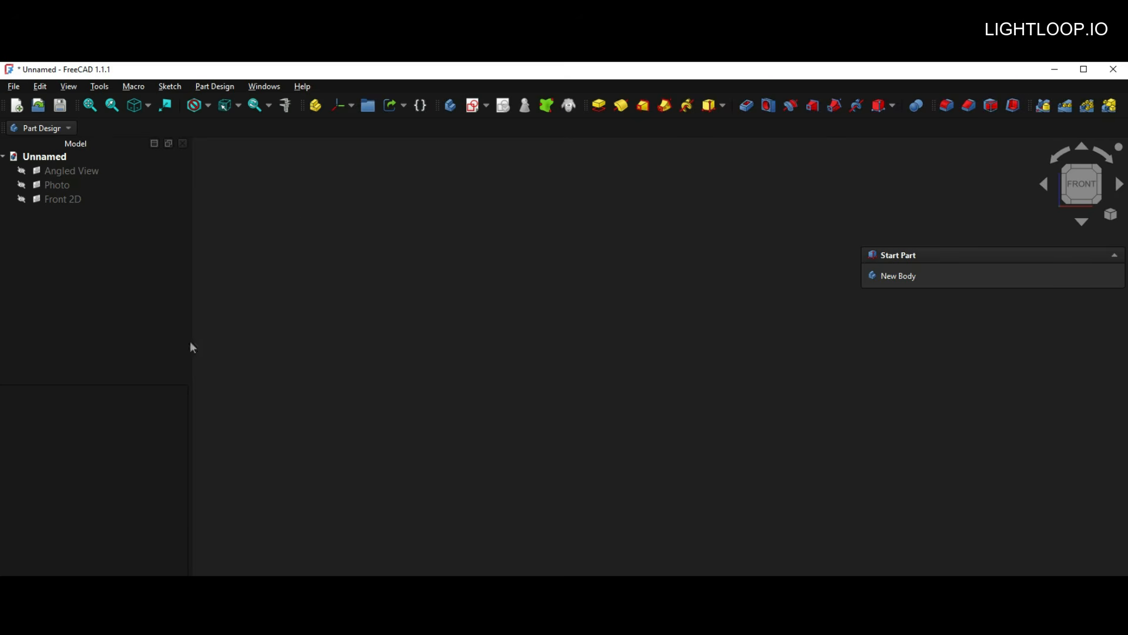
Open the Addon Manager, search for "openthe" and open the OpenTheme addon's page.
click(100, 154)
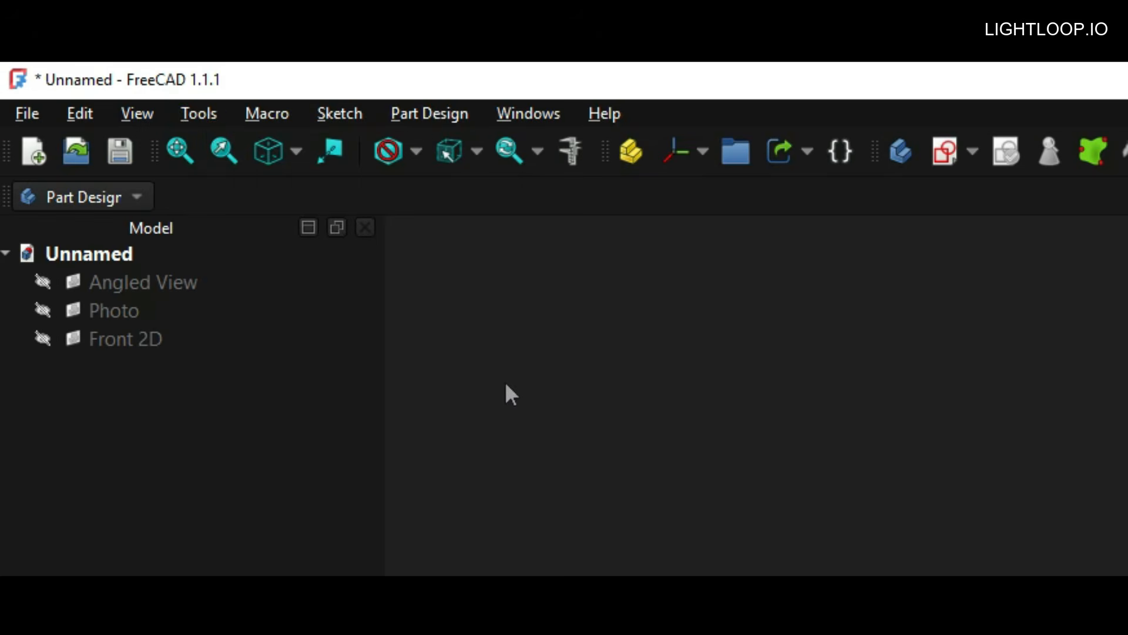
click(200, 114)
click(261, 146)
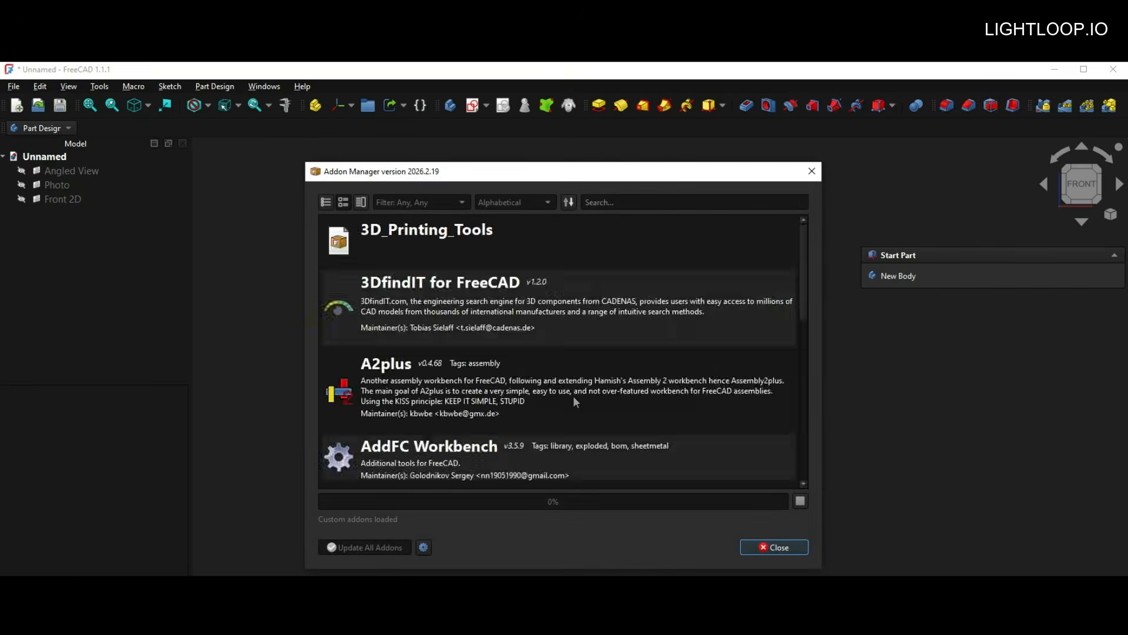
click(632, 202)
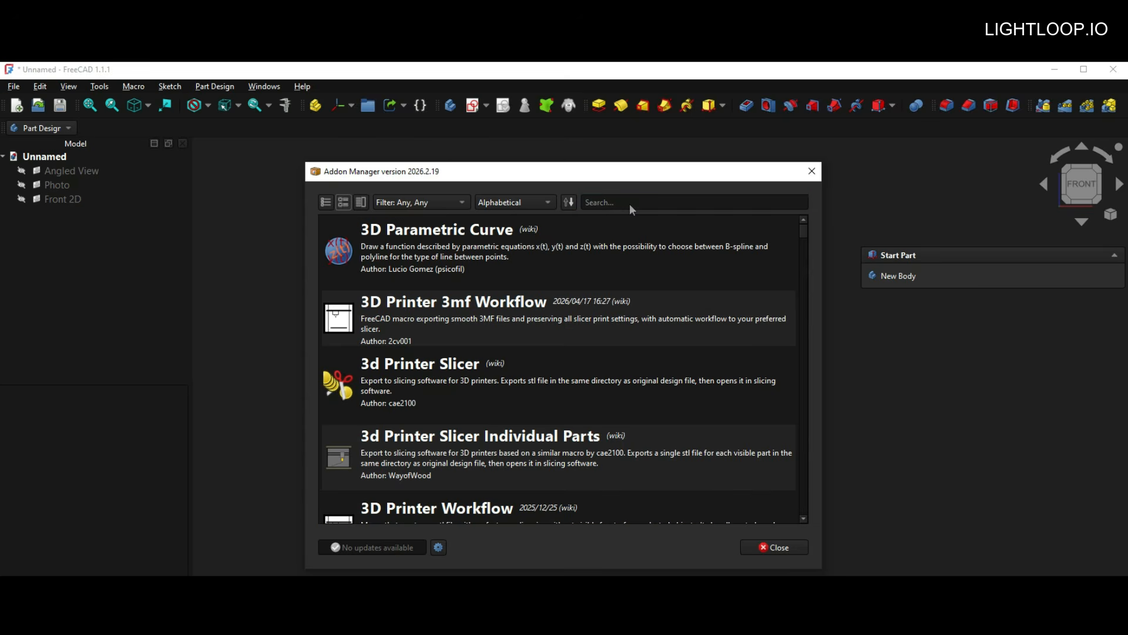
click(627, 203)
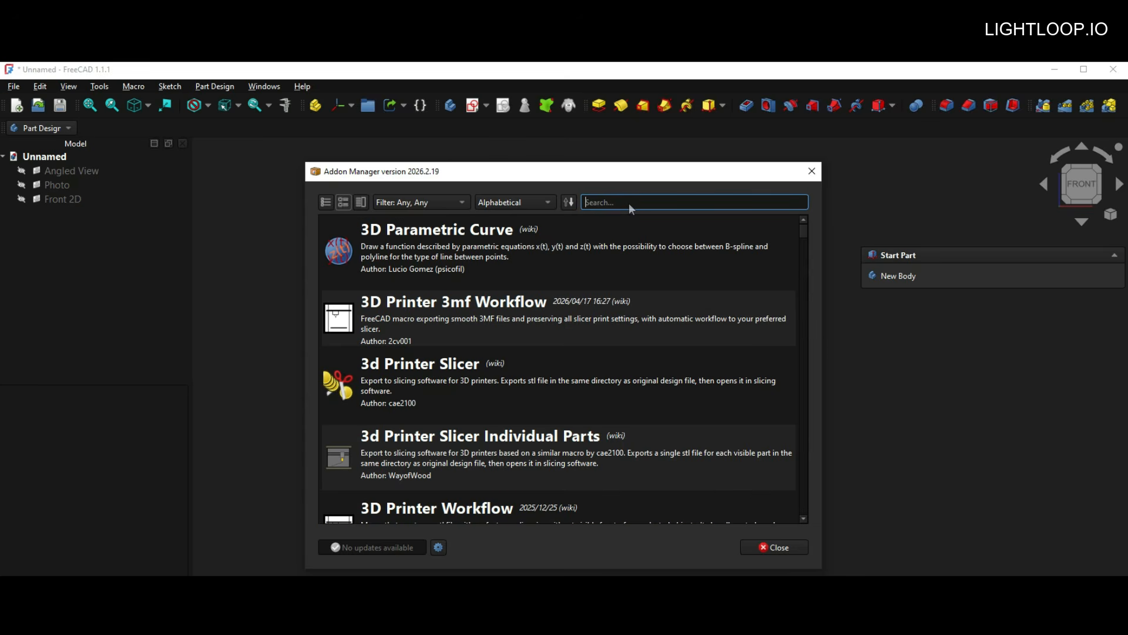
text(openth)
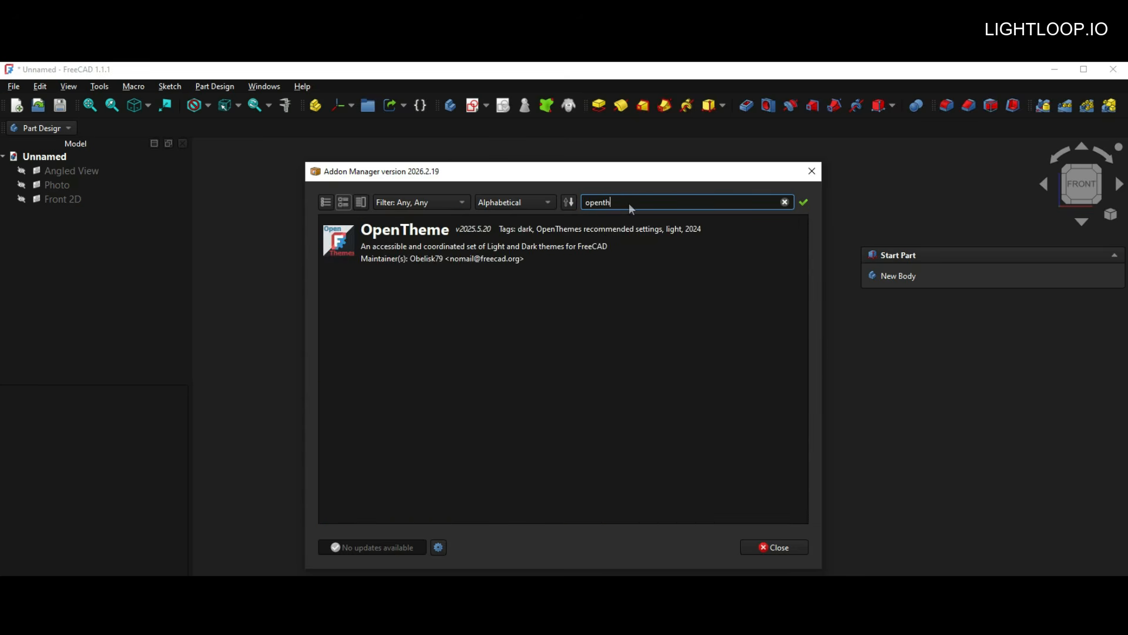
text(e)
click(418, 246)
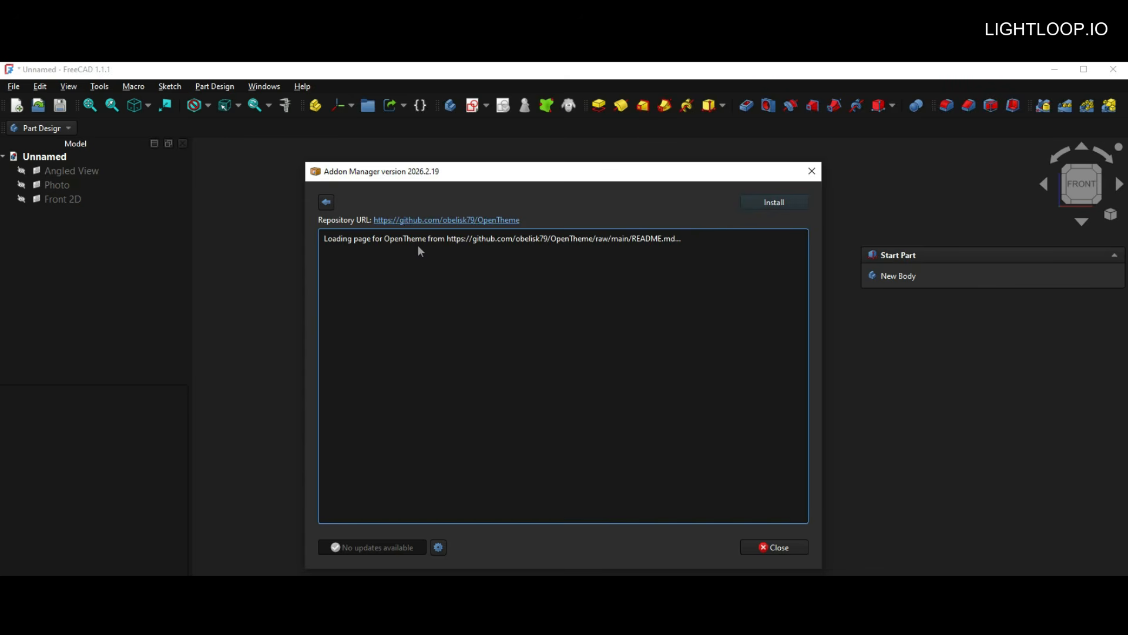
Install the OpenTheme addon and close the Addon Manager.
click(774, 203)
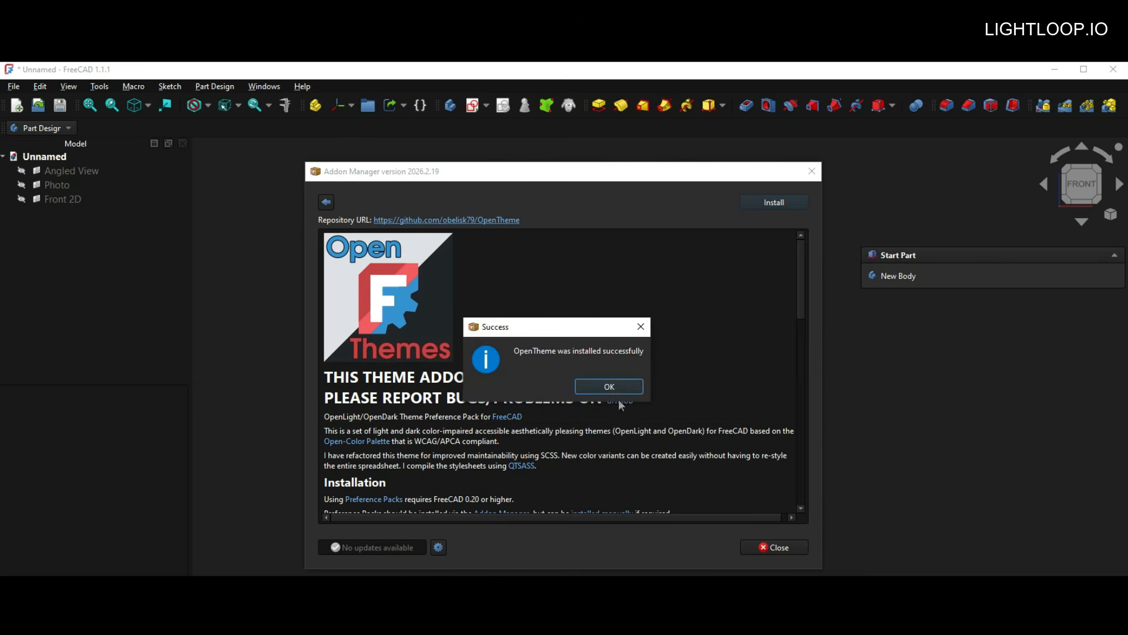
click(613, 389)
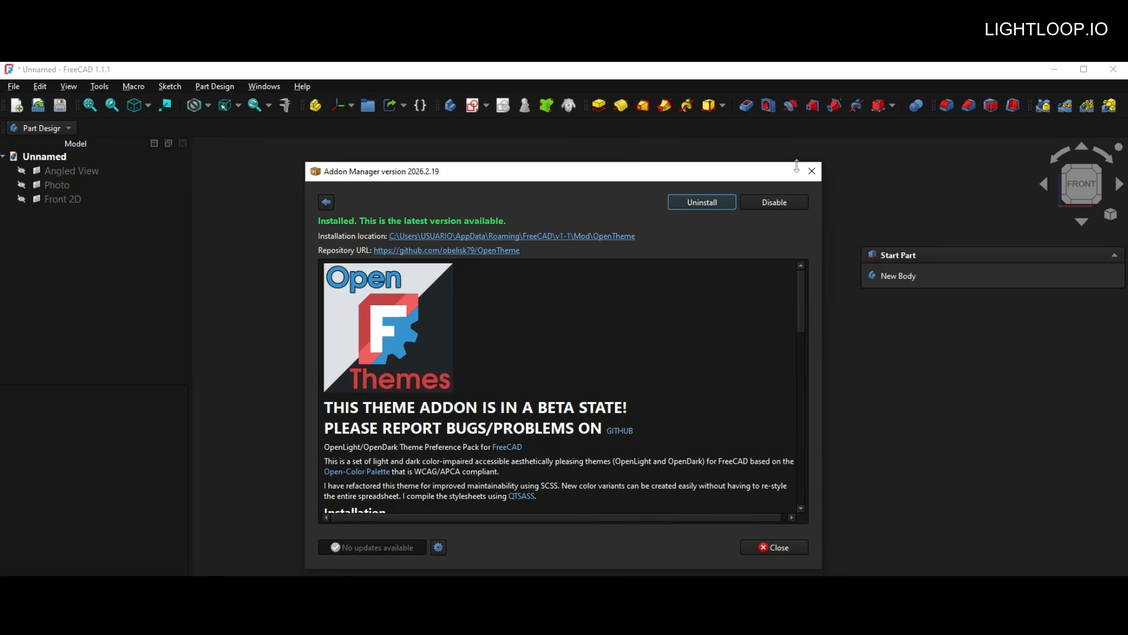
click(812, 171)
Set the application theme to OpenDark in the general preferences.
click(40, 86)
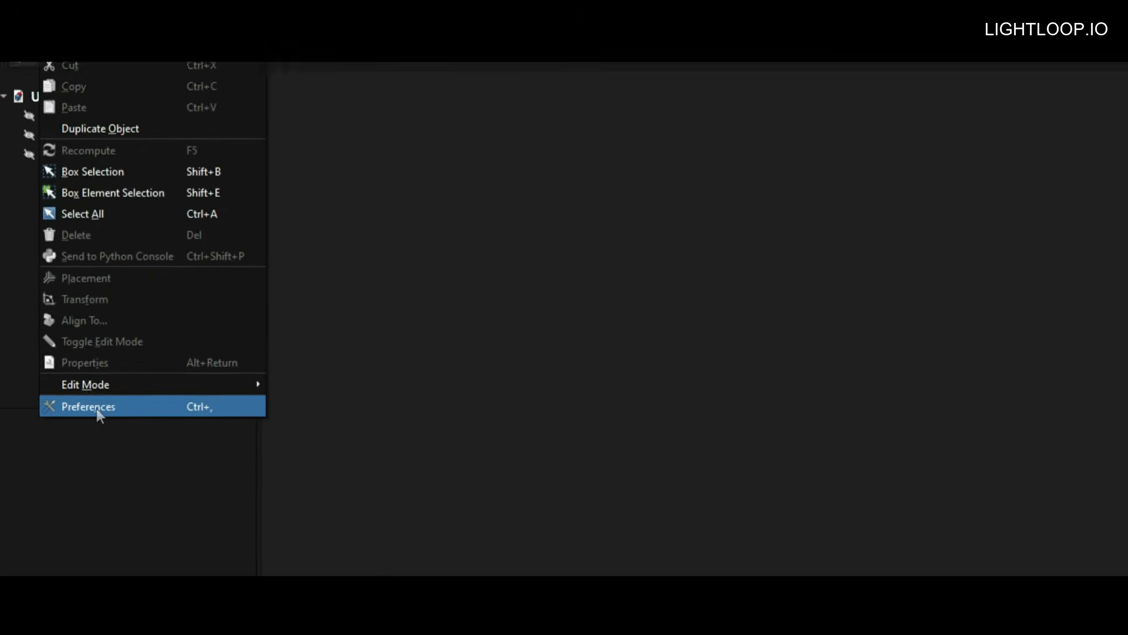
click(96, 408)
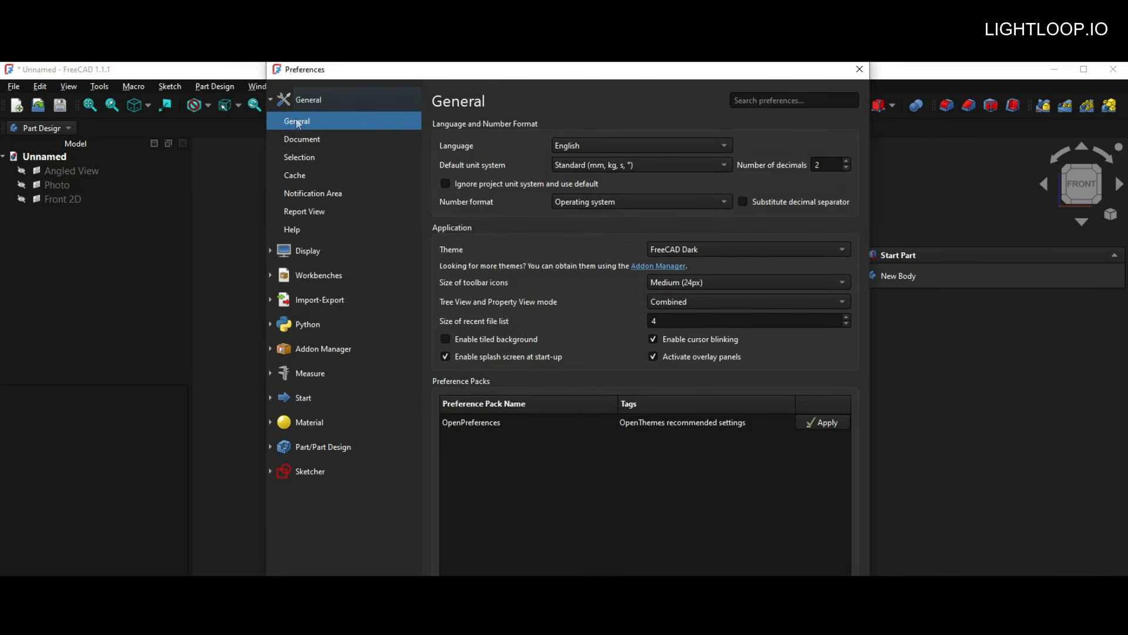
click(666, 254)
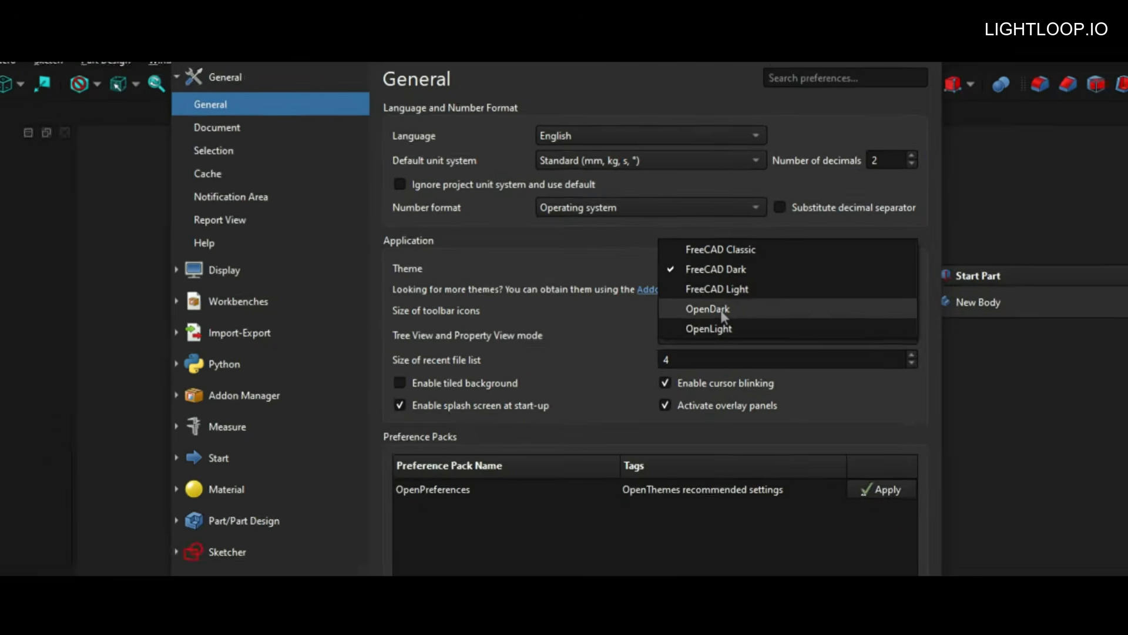
click(793, 385)
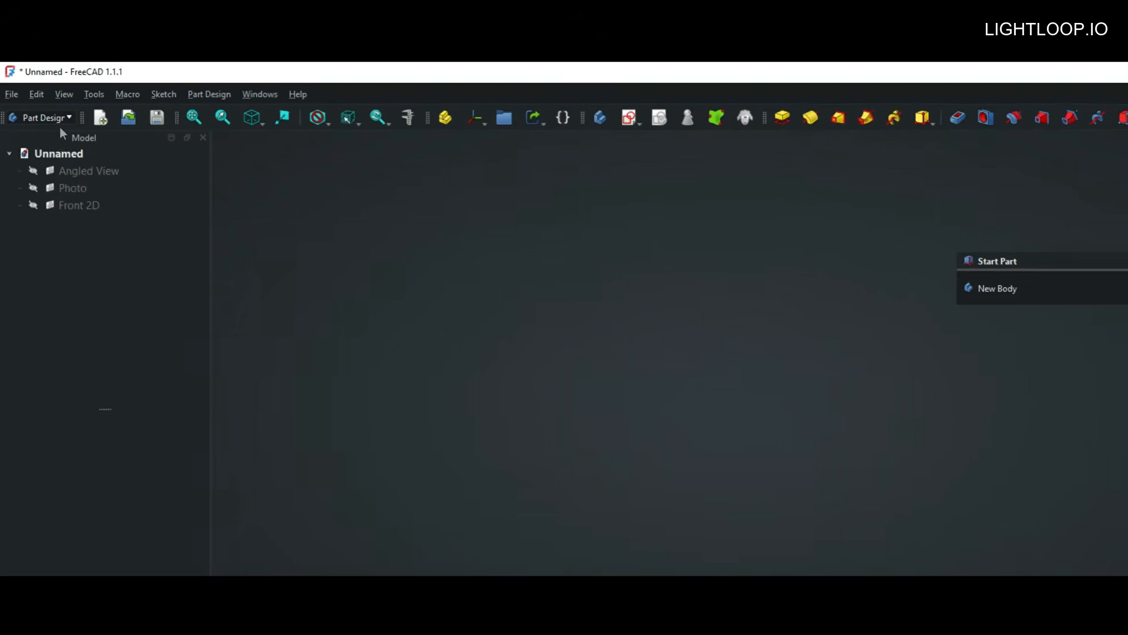
Place the workbench selector on its own row beneath the file tools and move the additive feature toolbar farther away from the helper tools.
click(32, 112)
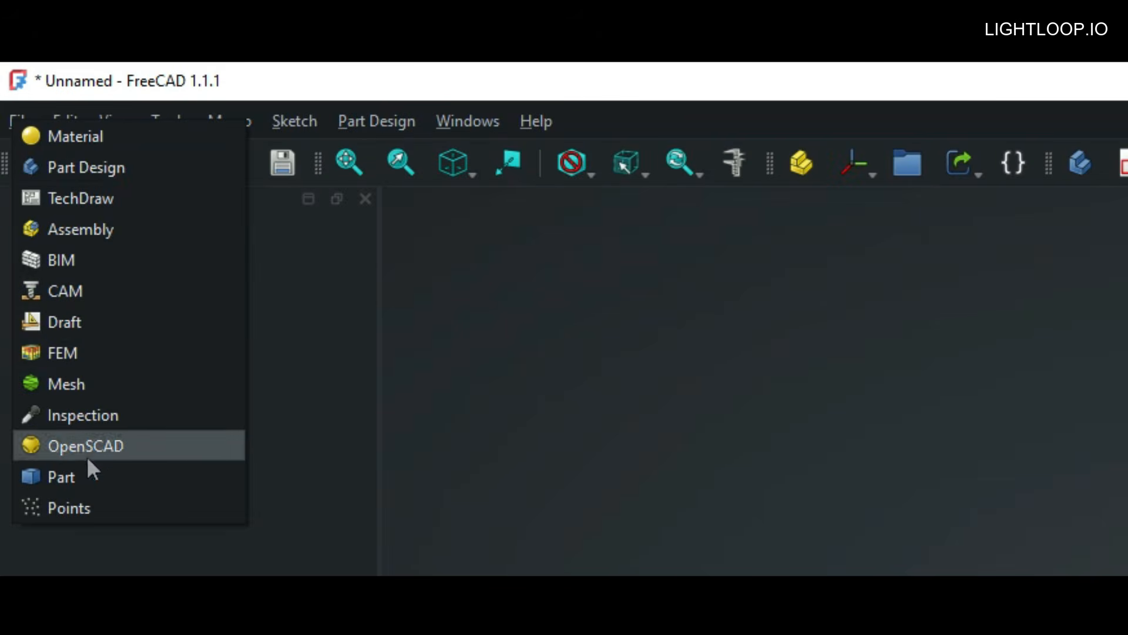
click(340, 255)
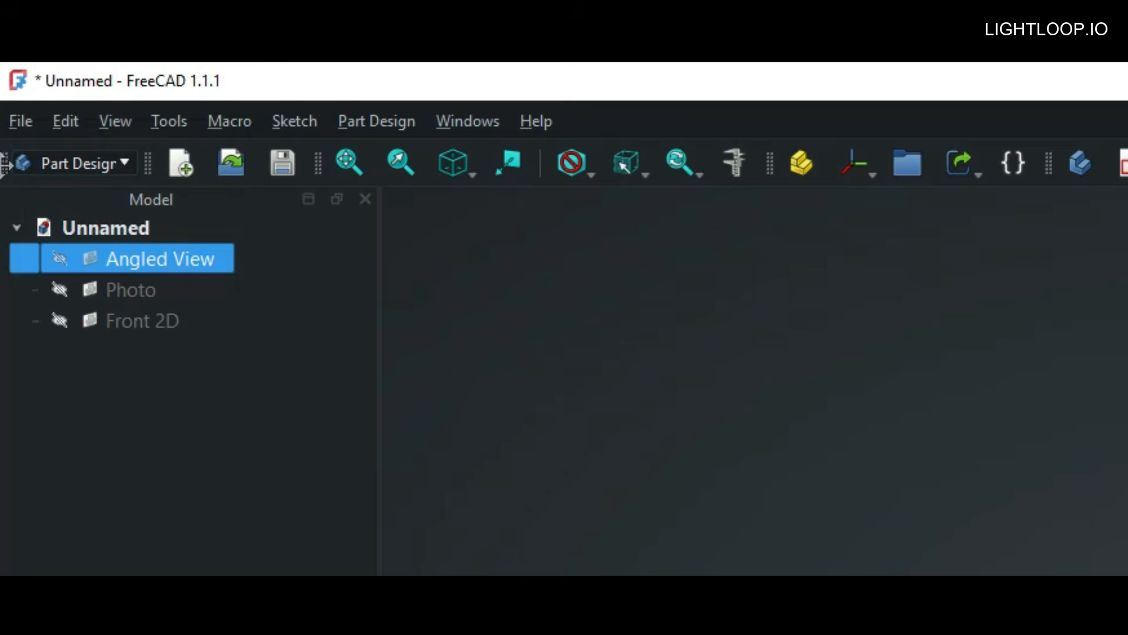
drag(32, 187, 97, 215)
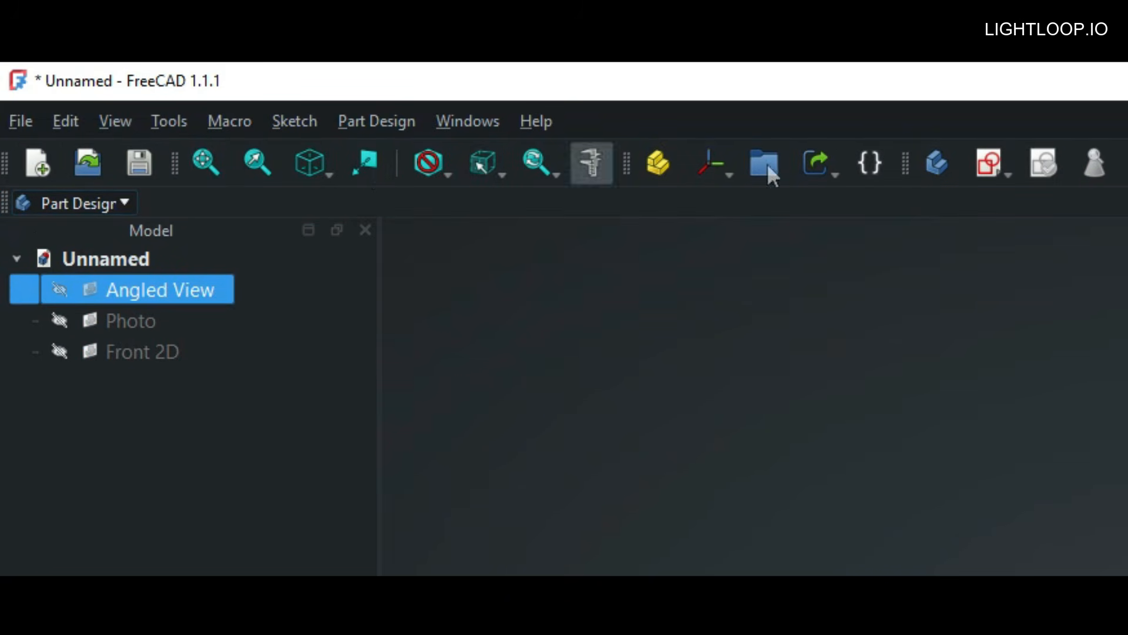
mouse_move(906, 162)
mouse_down()
mouse_move(1125, 171)
mouse_move(906, 168)
mouse_up()
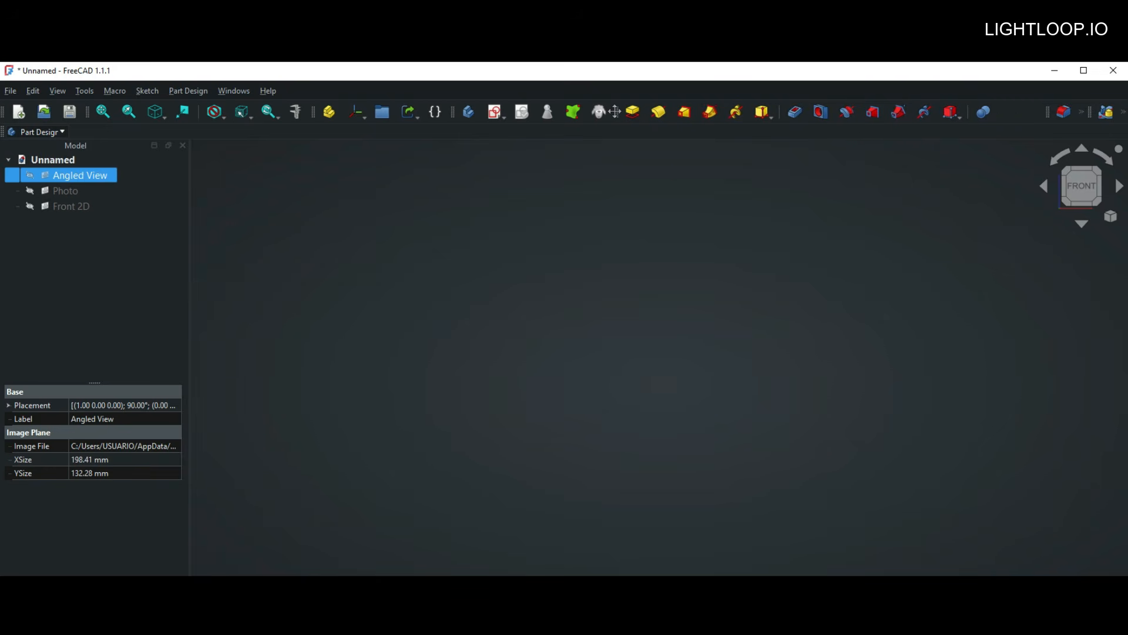
drag(615, 112, 784, 116)
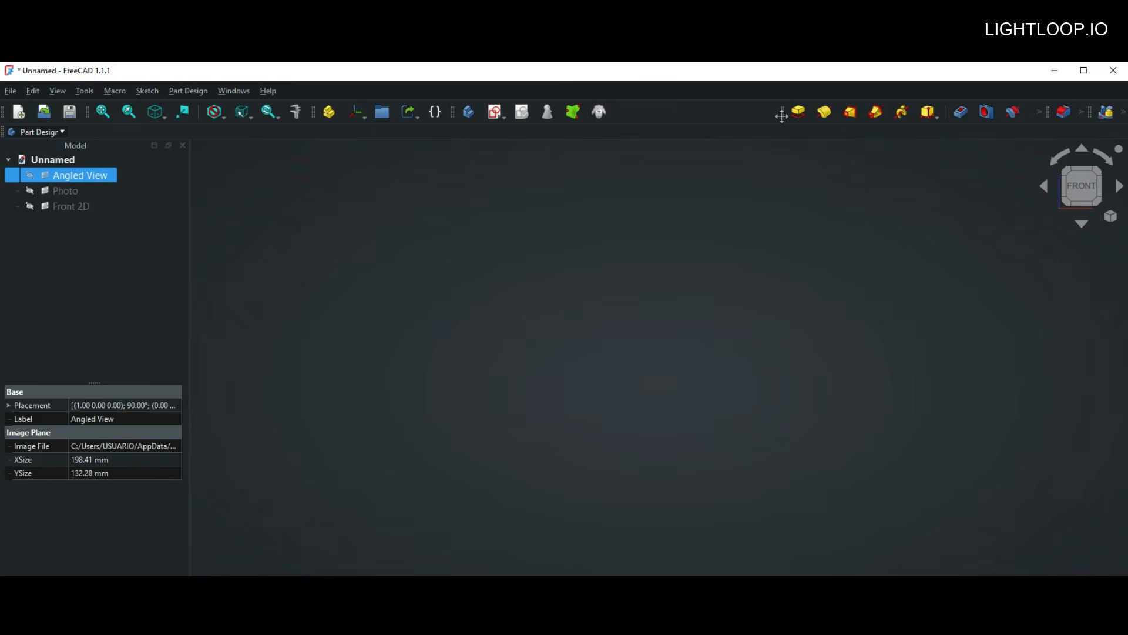
Move the additive and subtractive feature toolbar back beside the helper tools so its subtractive tools fit on the row.
click(1039, 113)
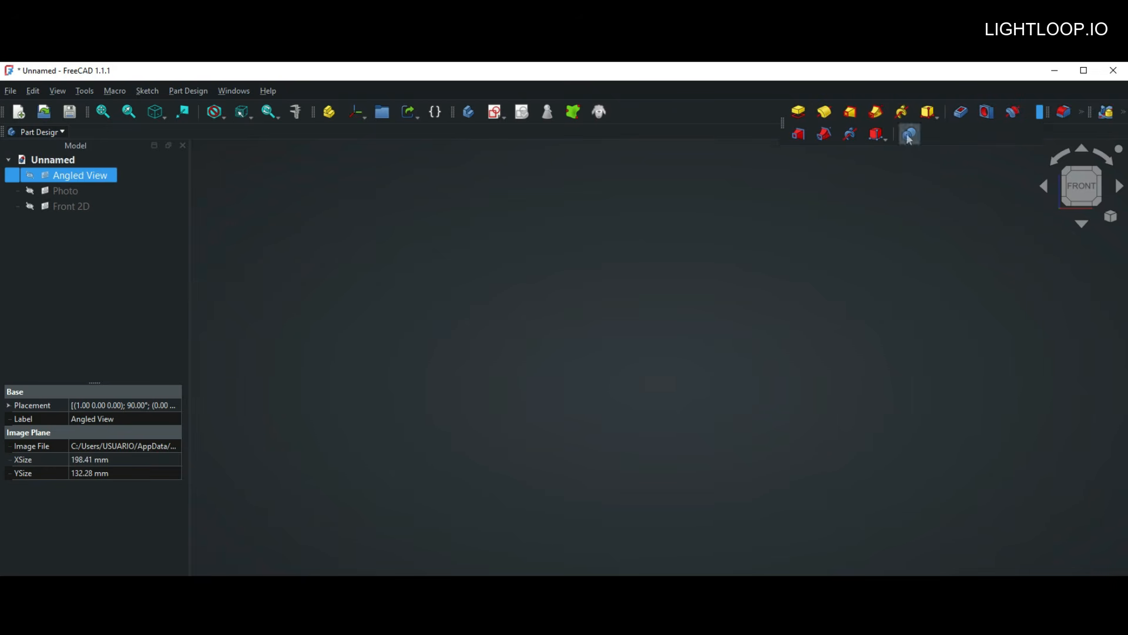
drag(783, 118, 619, 114)
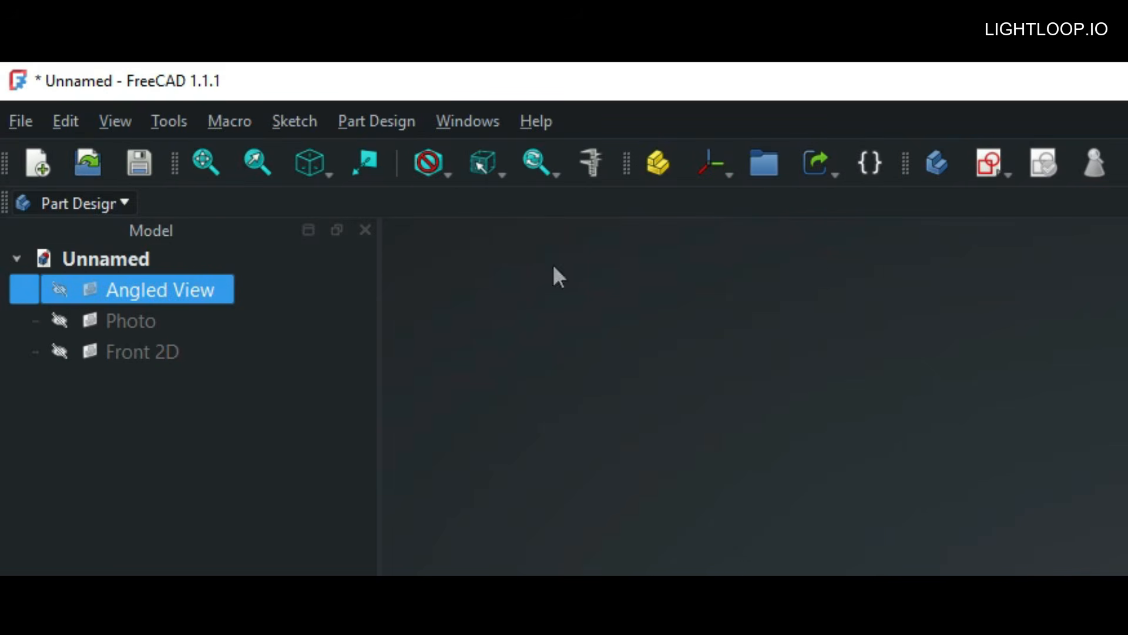
click(84, 204)
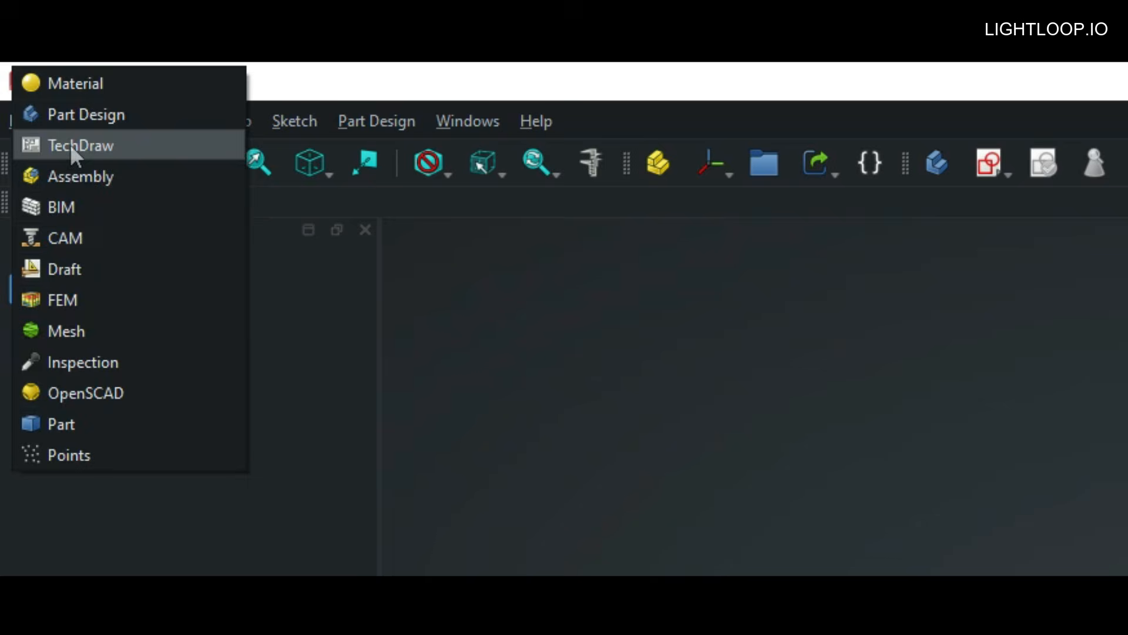
click(344, 341)
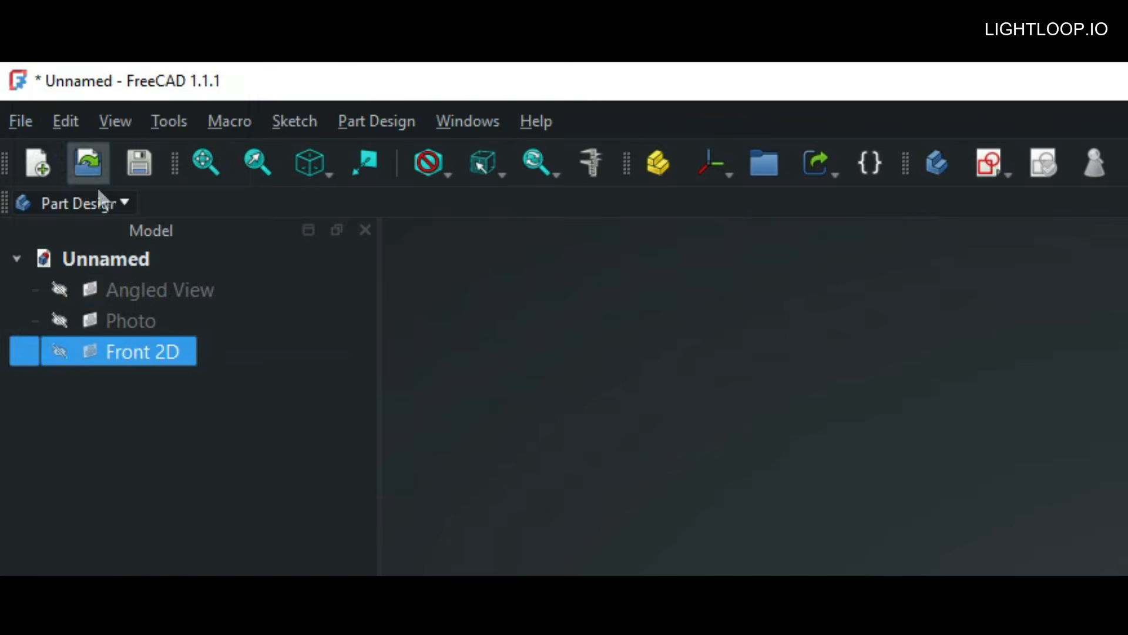
click(64, 206)
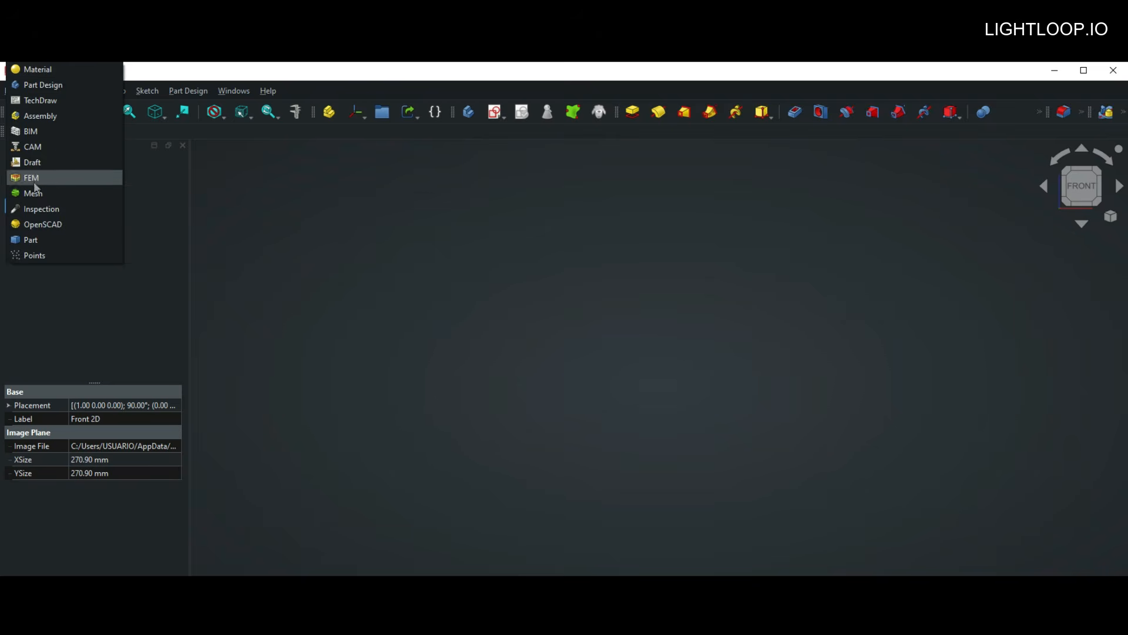
click(203, 77)
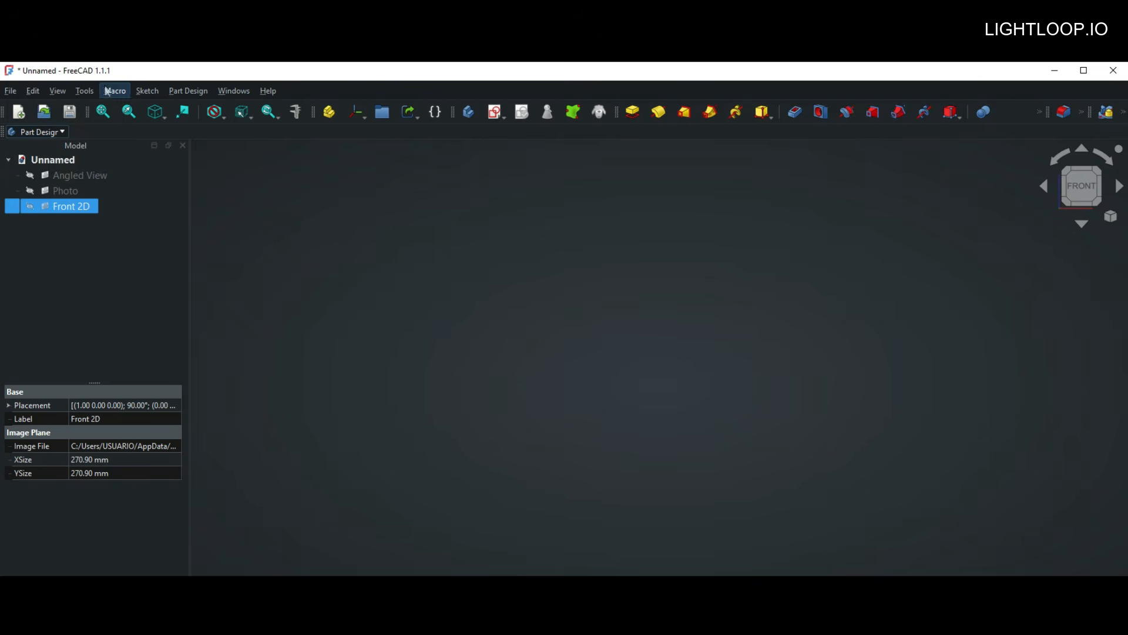
Search the Addon Manager for "faste" and open the Fasteners Workbench addon's page.
click(87, 93)
click(119, 110)
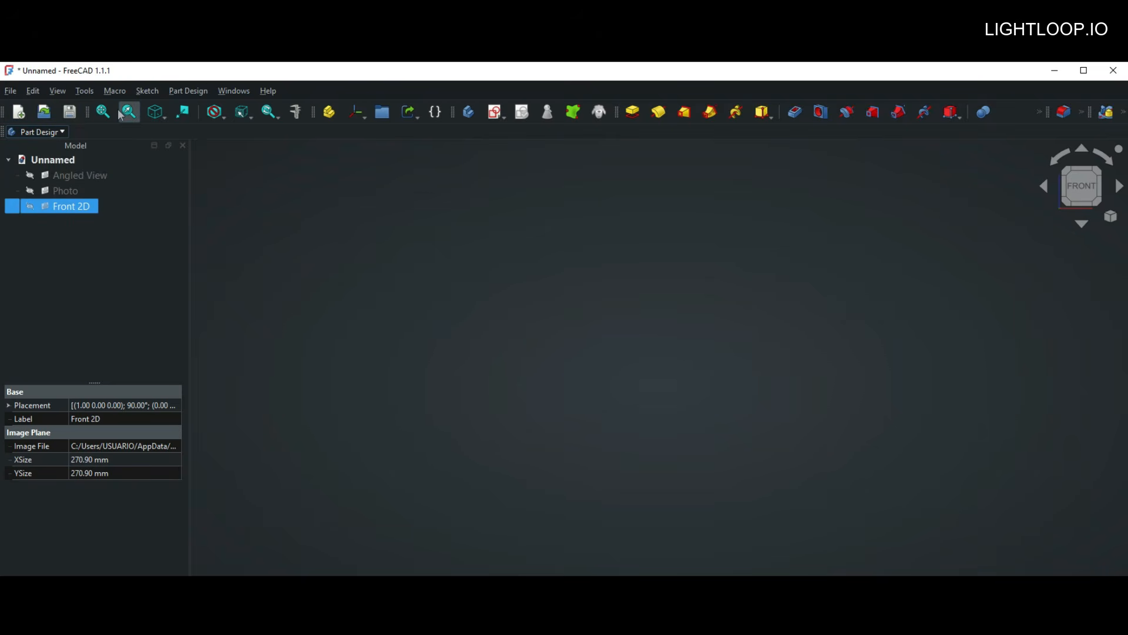
text(faste)
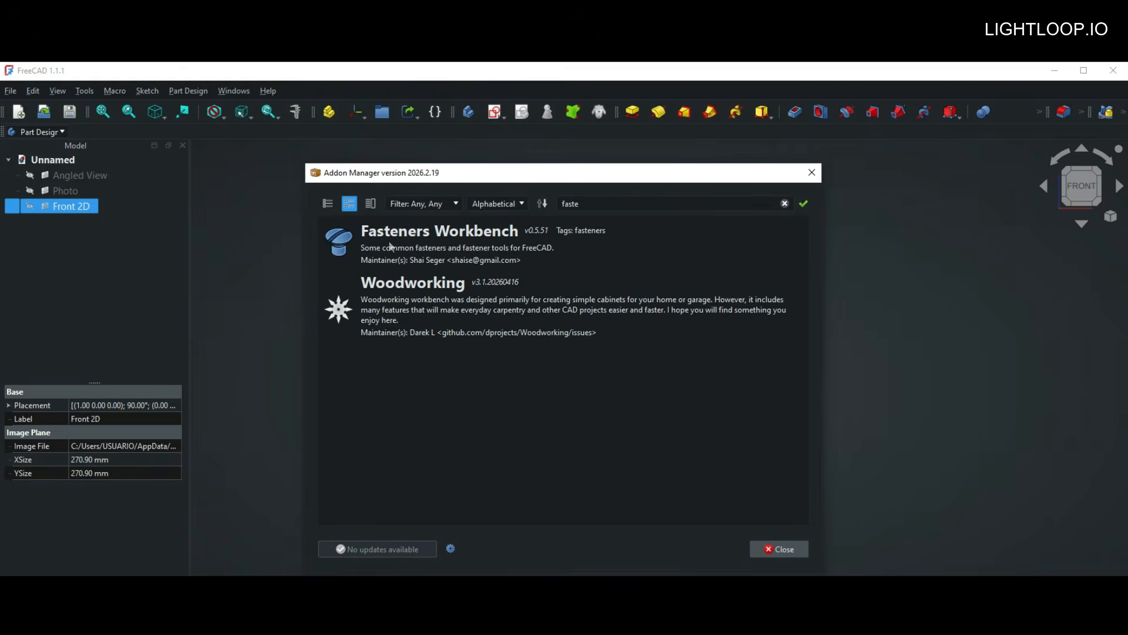
double_click(347, 244)
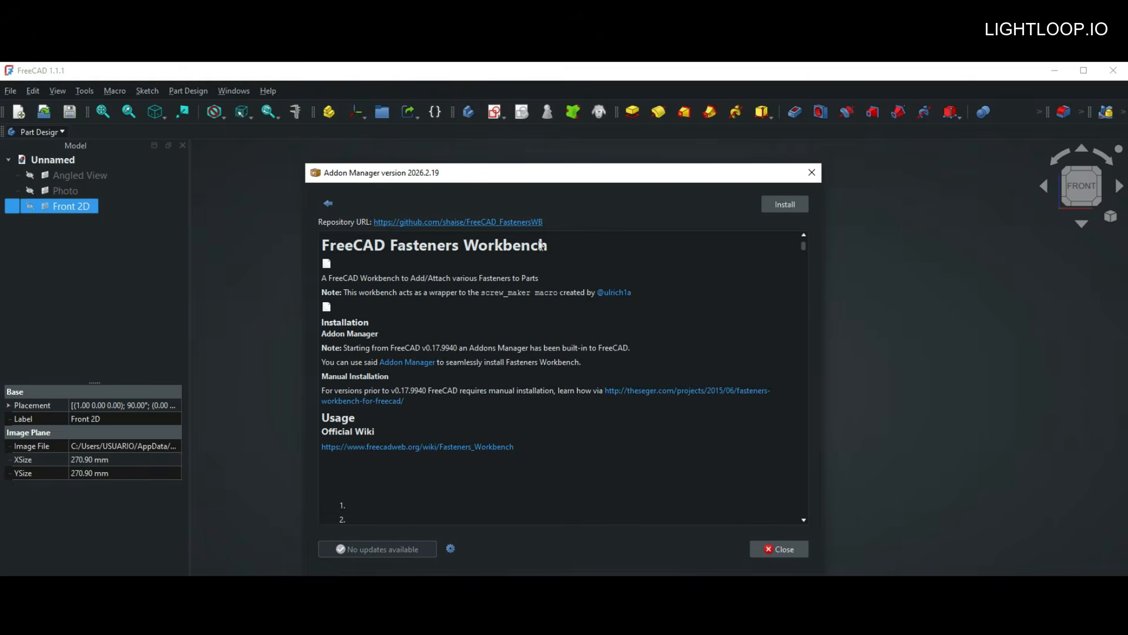
Read through the Fasteners Workbench description and its example images, and close the Addon Manager without installing it.
scroll(526, 312, down, 10)
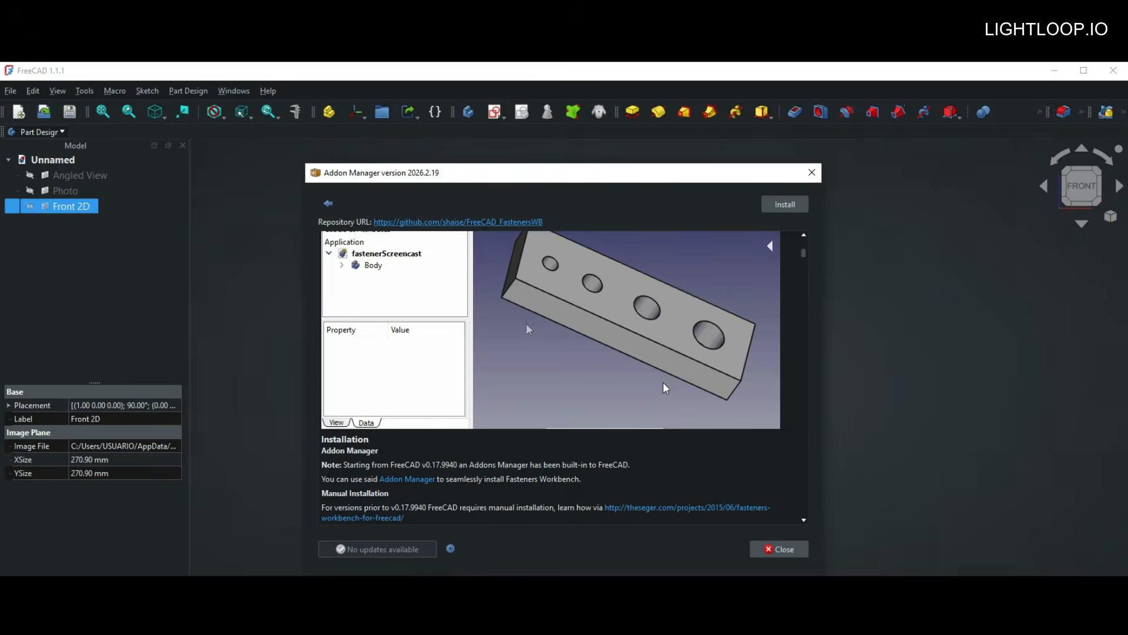
scroll(527, 329, down, 8)
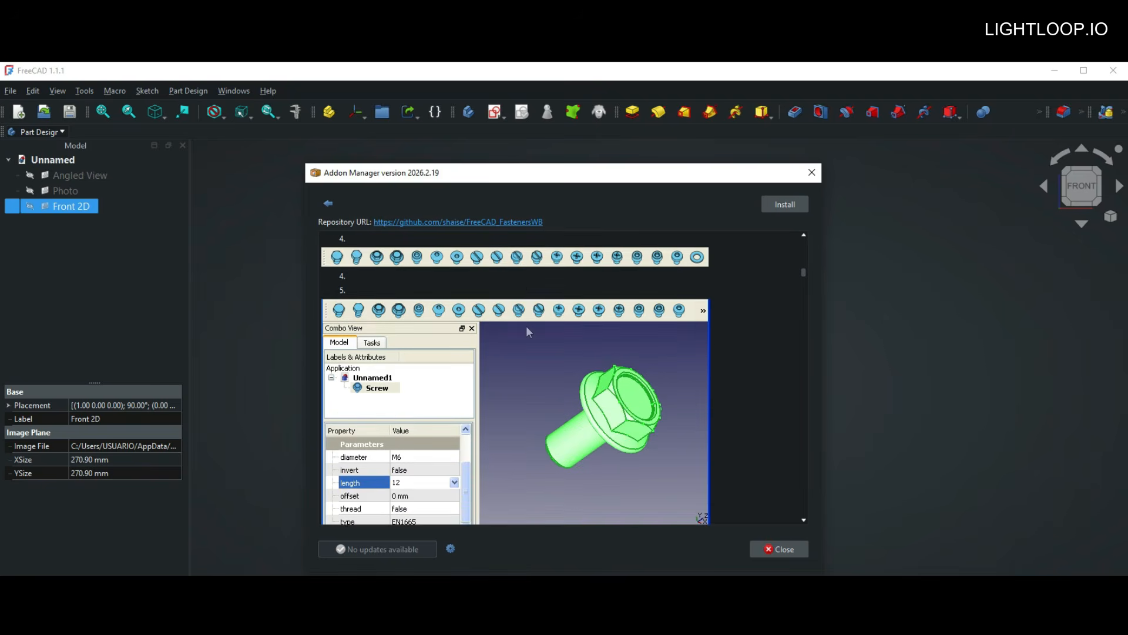
scroll(526, 335, down, 8)
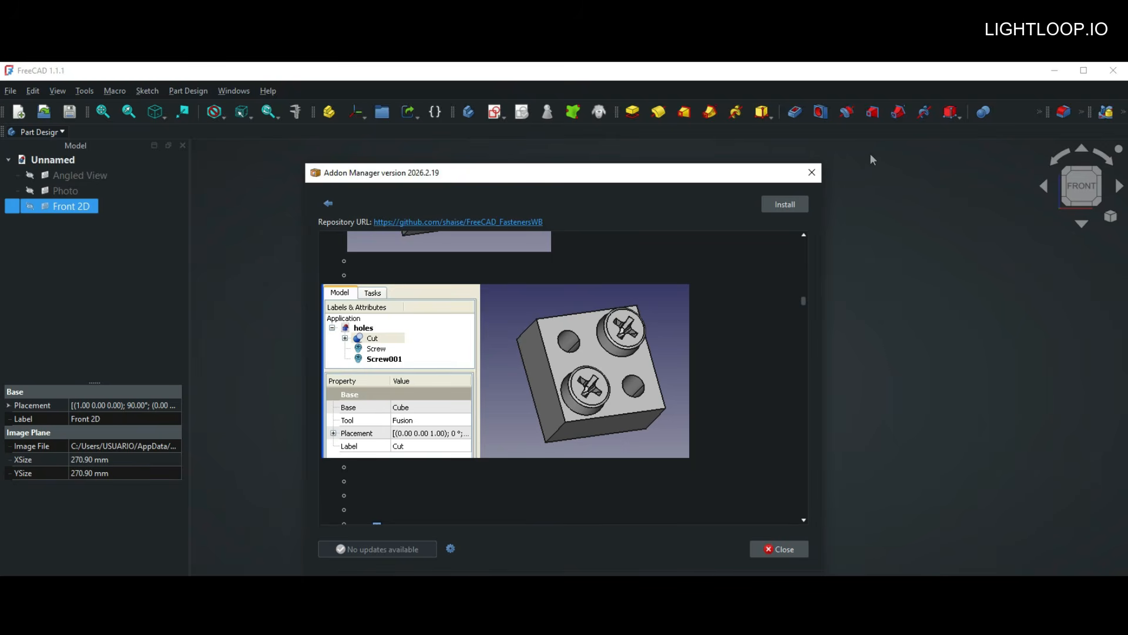
click(811, 173)
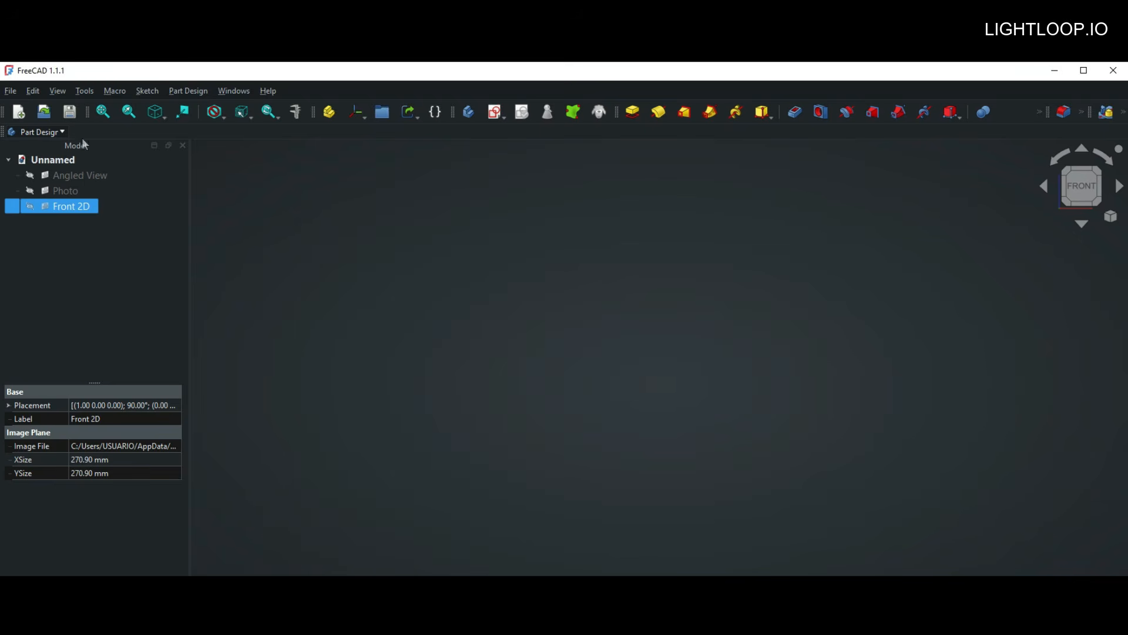
Move the workbench selector to the start of the main toolbar row, ahead of the file tools.
click(50, 132)
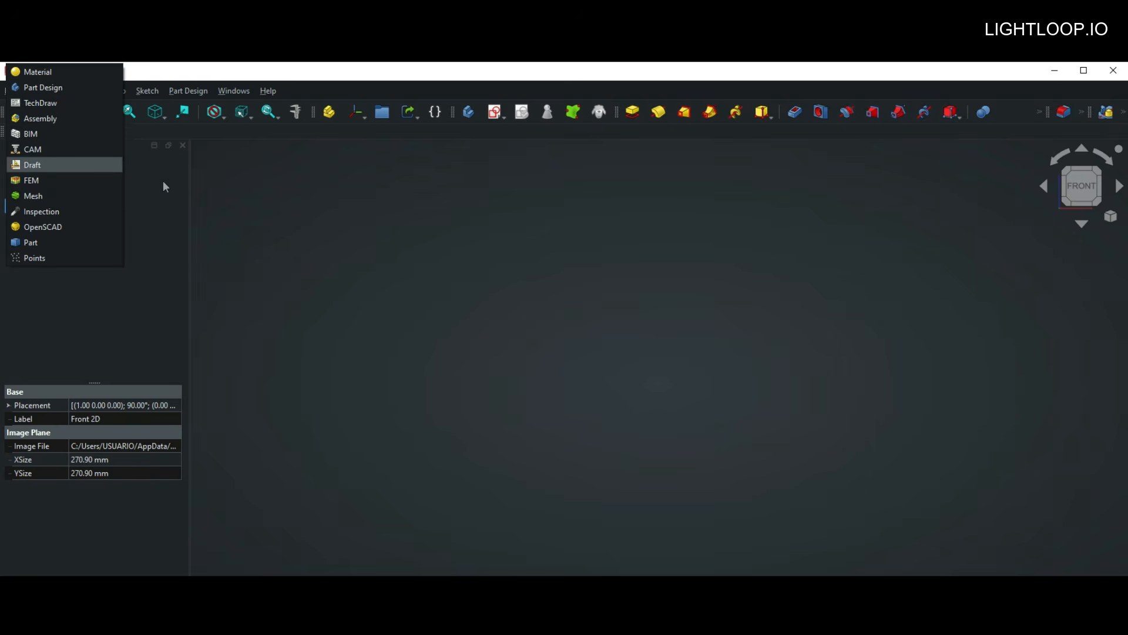
click(56, 87)
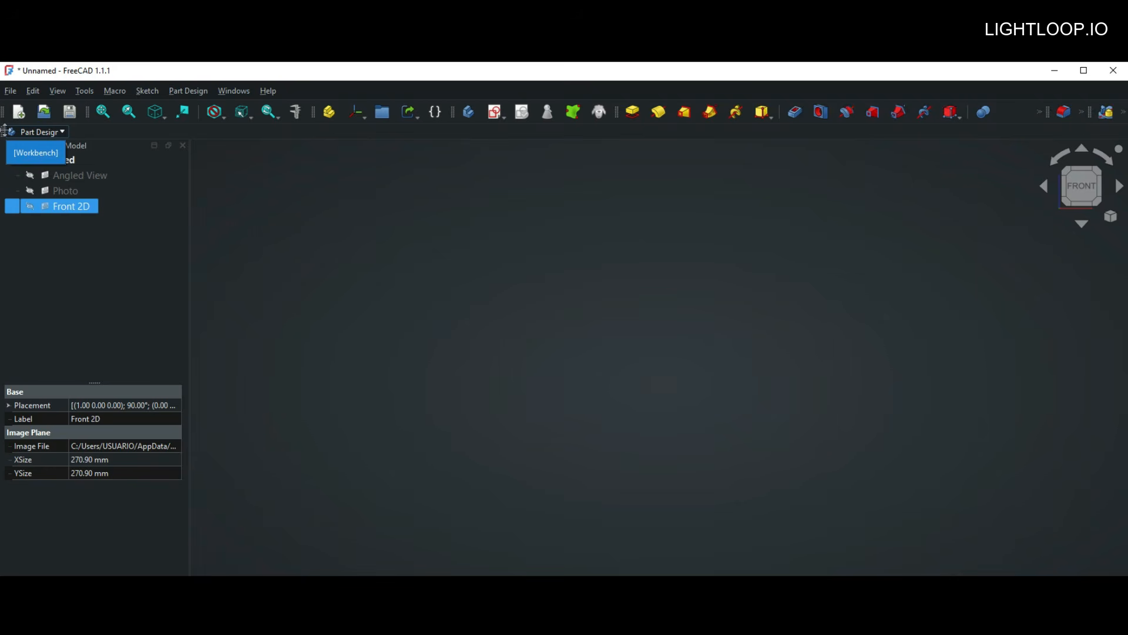
drag(5, 131, 48, 166)
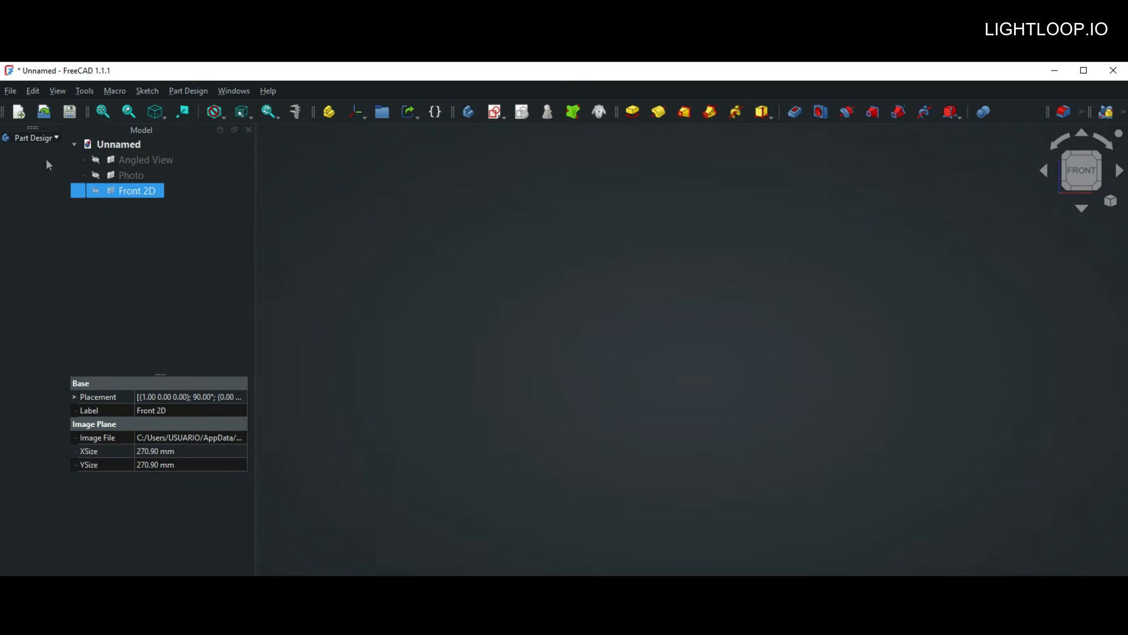
drag(32, 127, 6, 111)
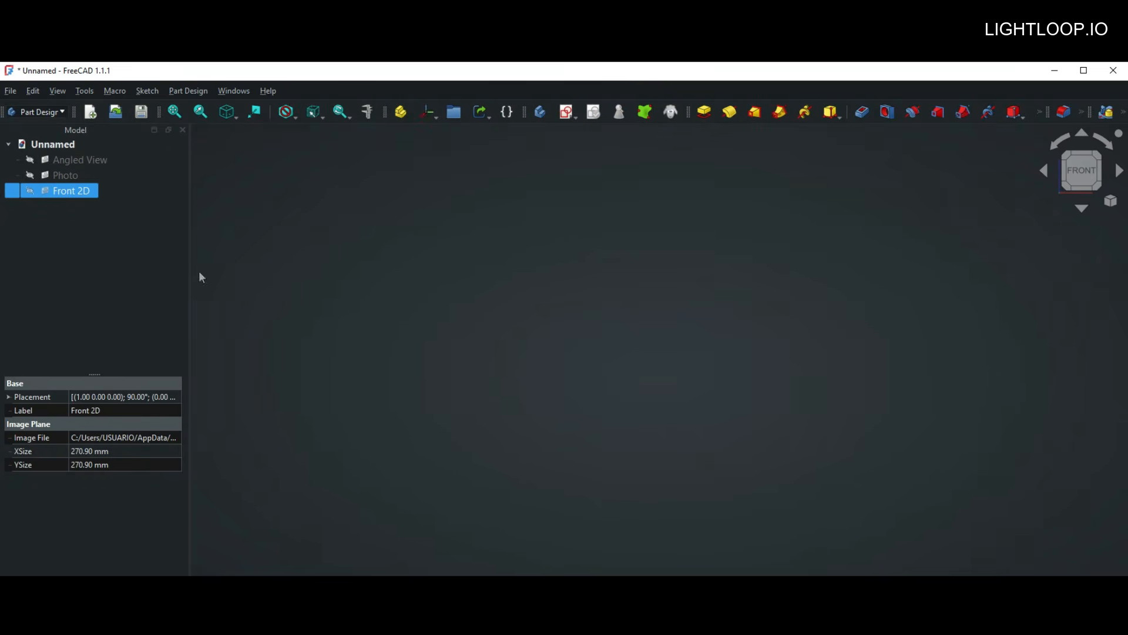
Select the Part Design workbench and switch the Model tree to overlay mode over the 3D view.
click(56, 116)
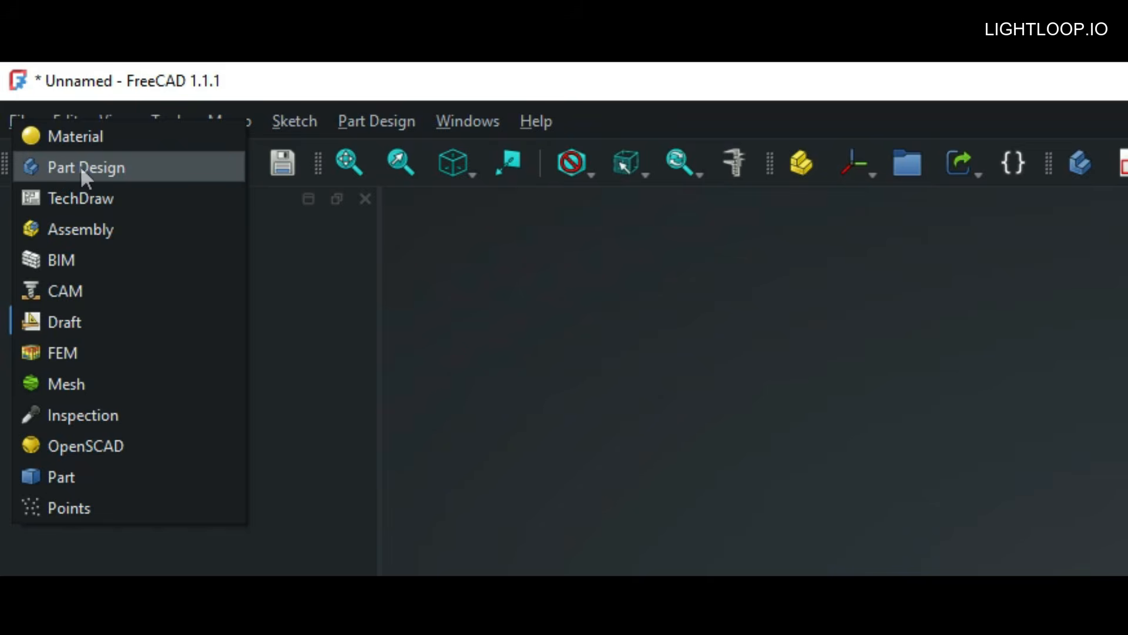
click(85, 167)
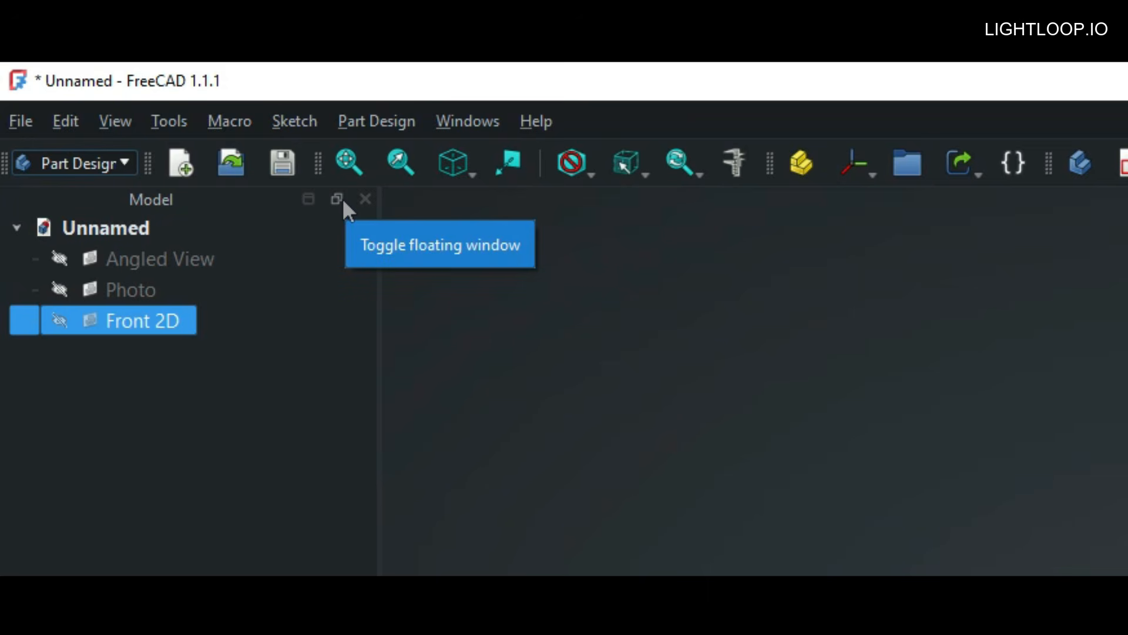
click(307, 201)
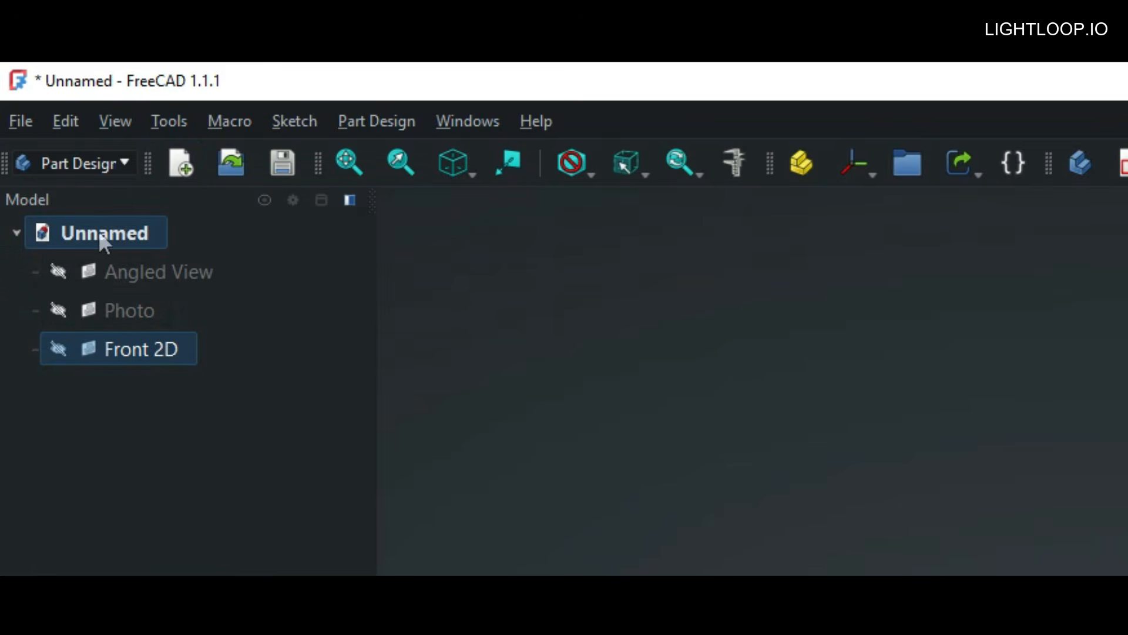
click(1080, 164)
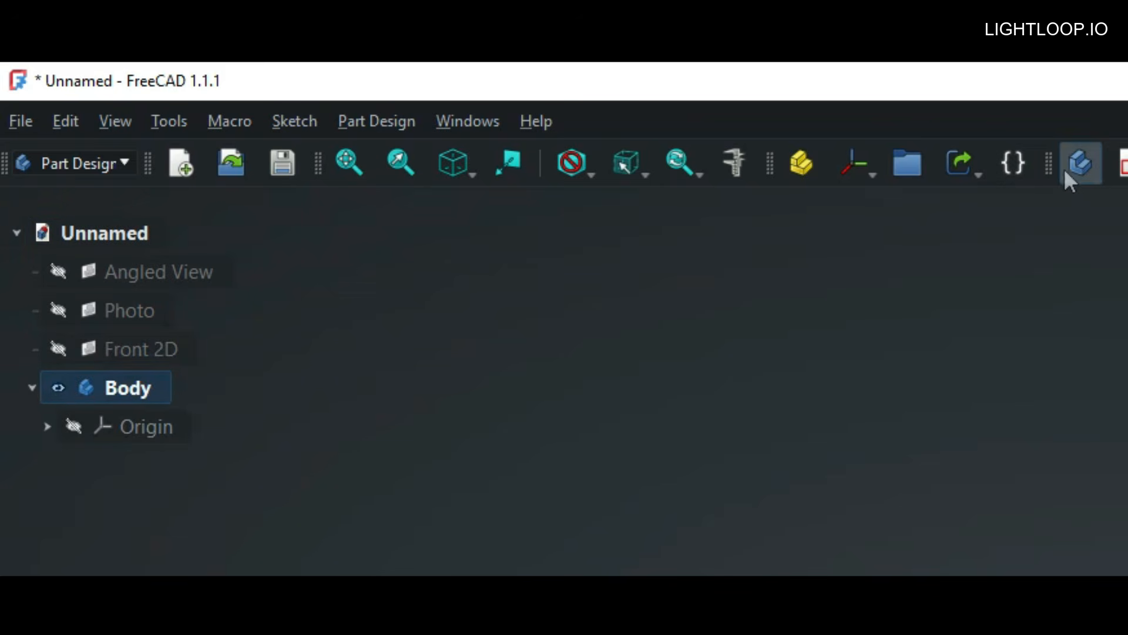
right_click(125, 391)
click(106, 505)
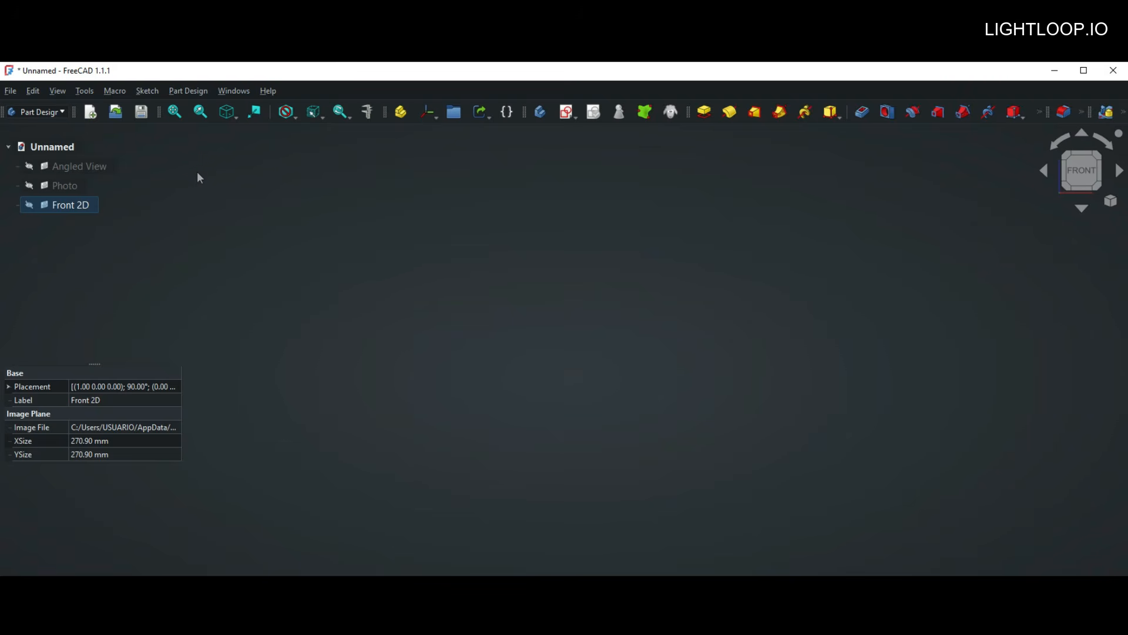
Set the 3D navigation style to Blender in the display navigation preferences.
click(33, 91)
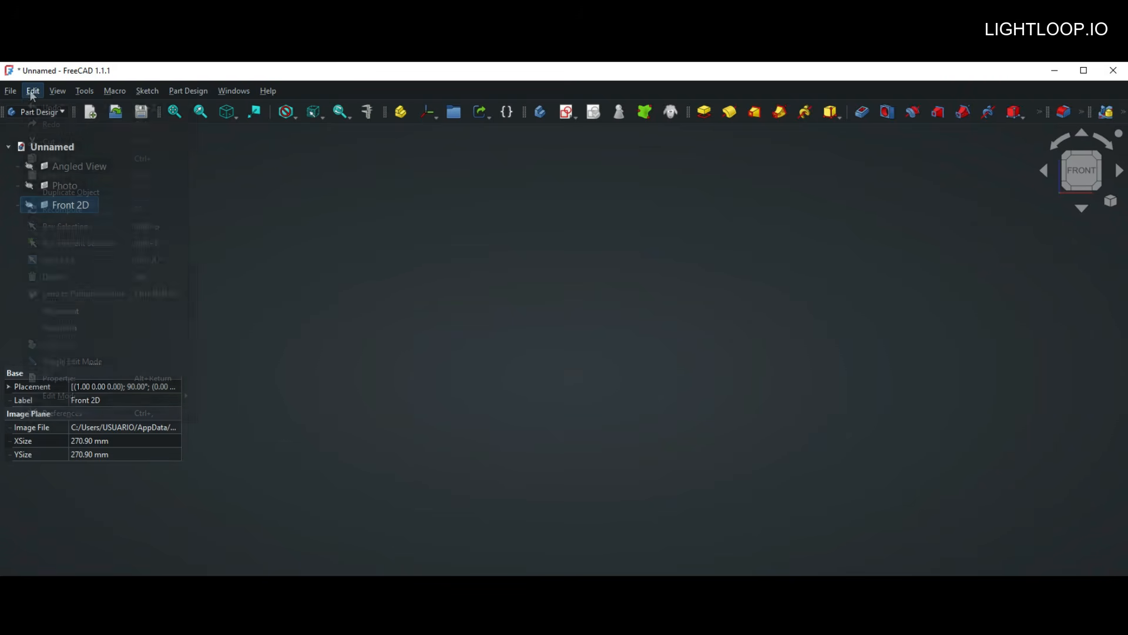
click(61, 414)
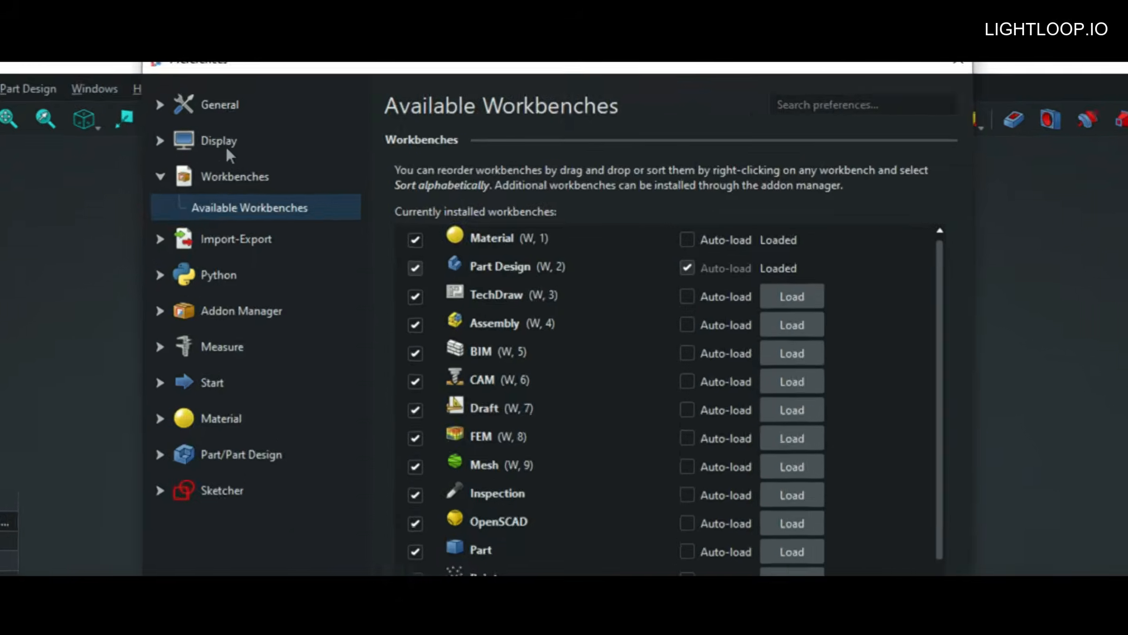
click(259, 124)
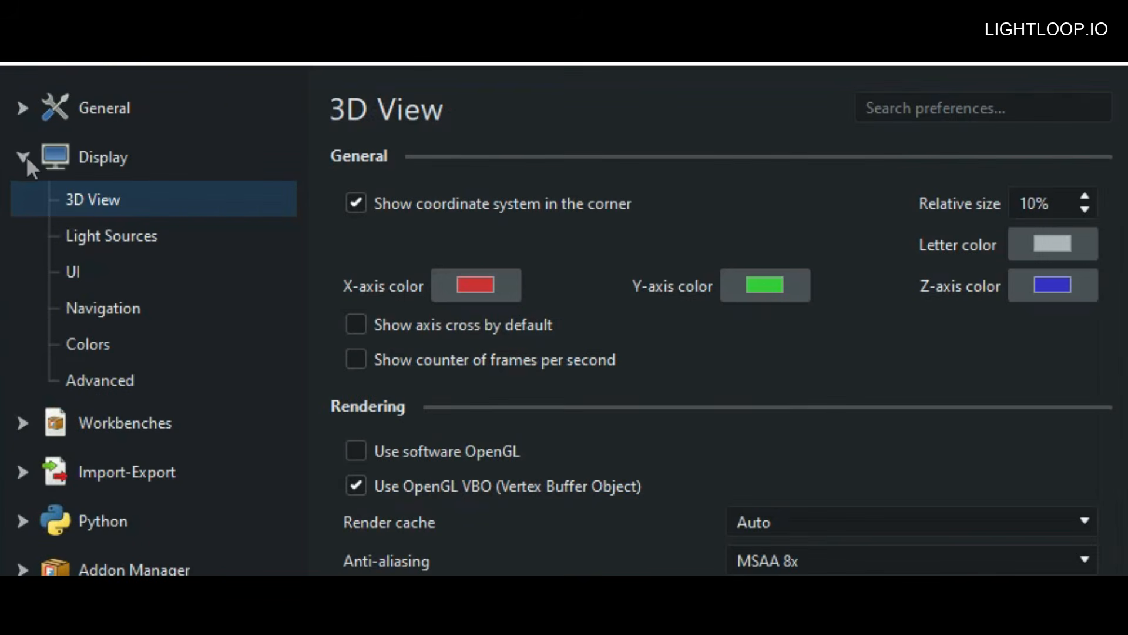
click(102, 319)
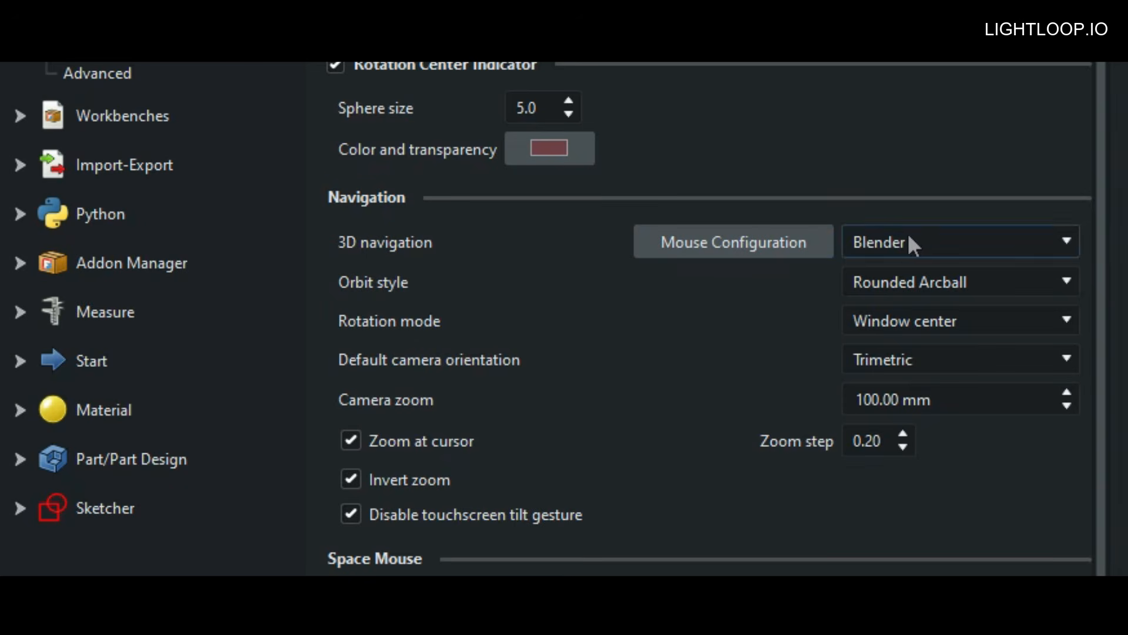
click(952, 243)
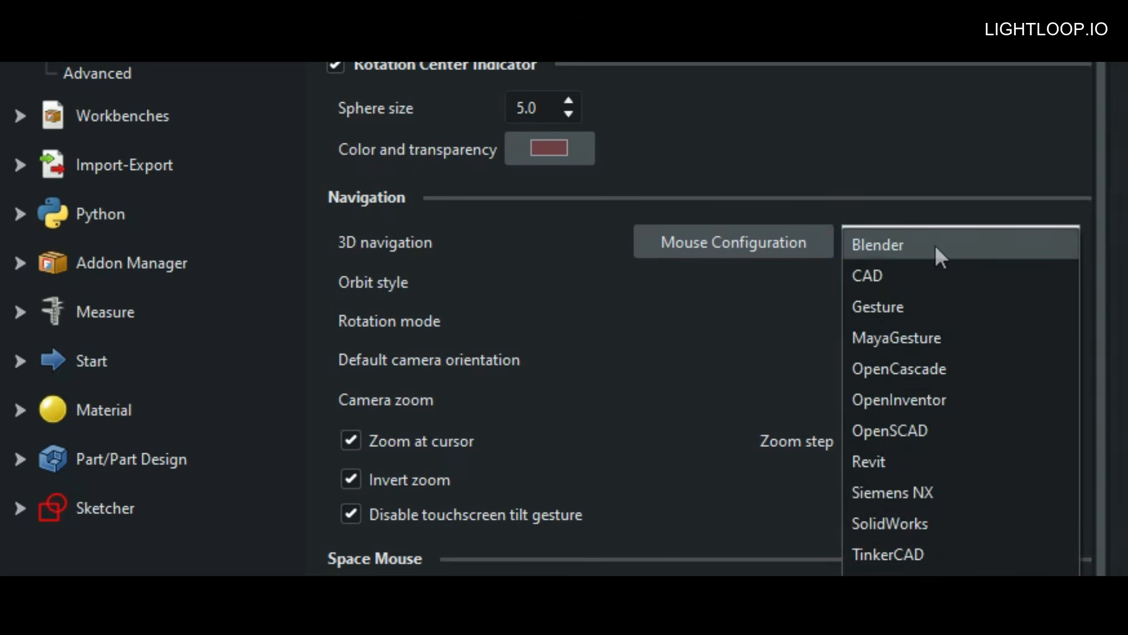
click(936, 244)
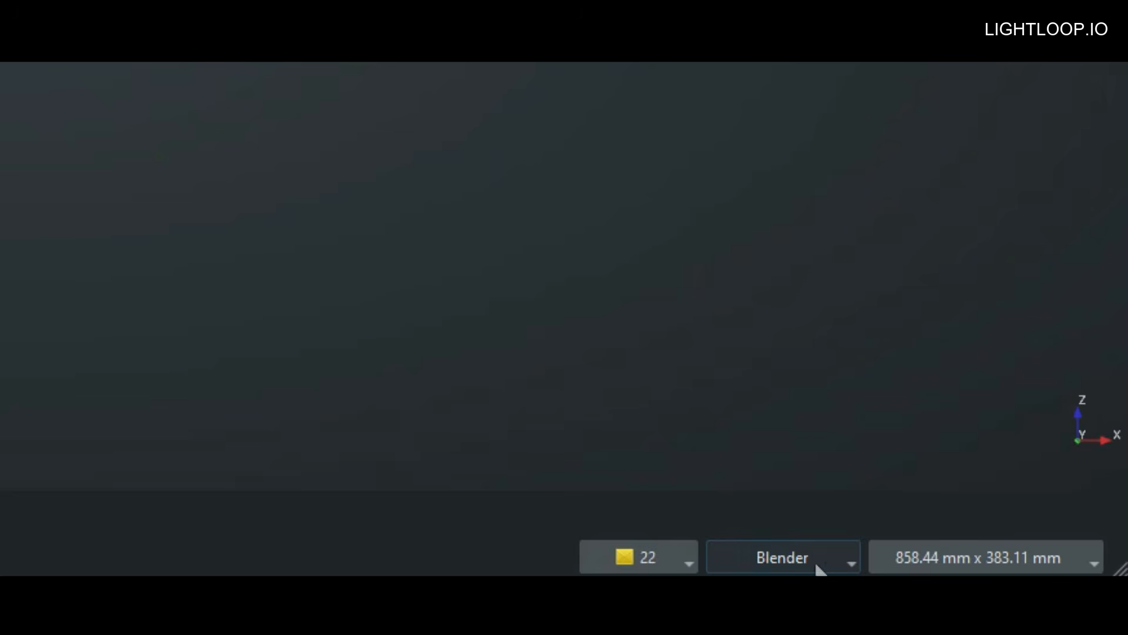
Choose the Blender navigation style from the main window's quick navigation selector.
click(829, 566)
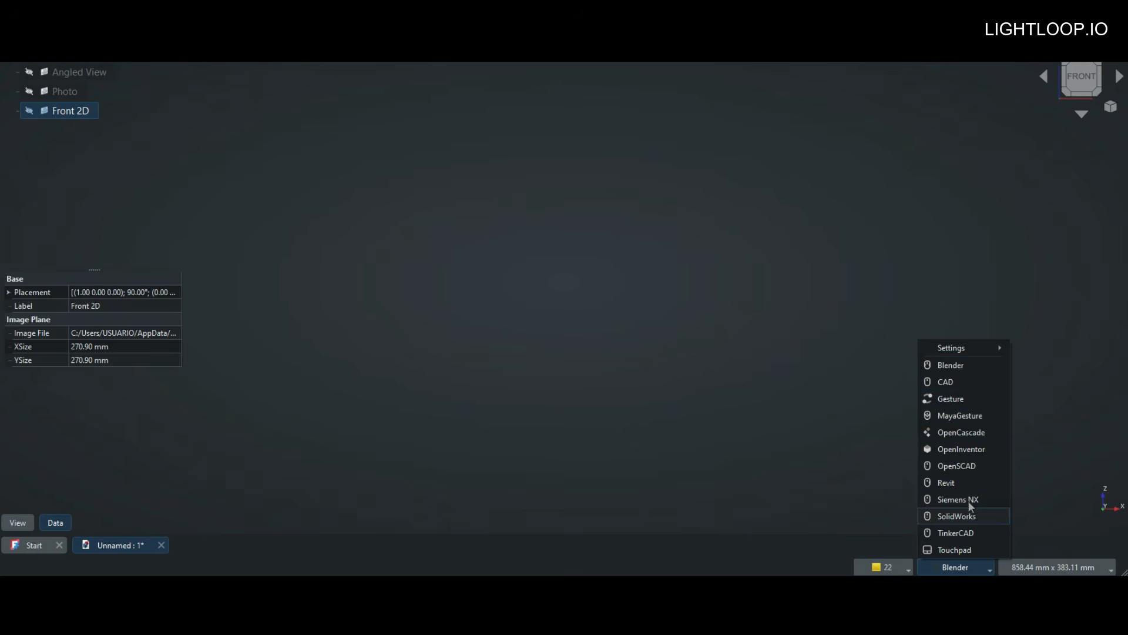
click(952, 367)
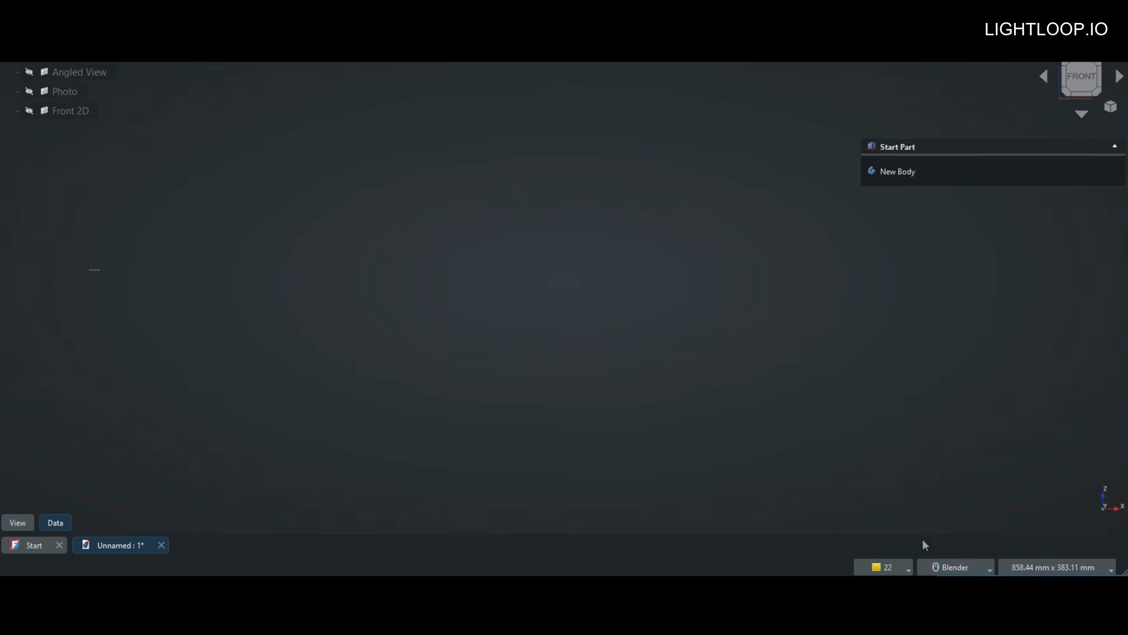
mouse_move(956, 571)
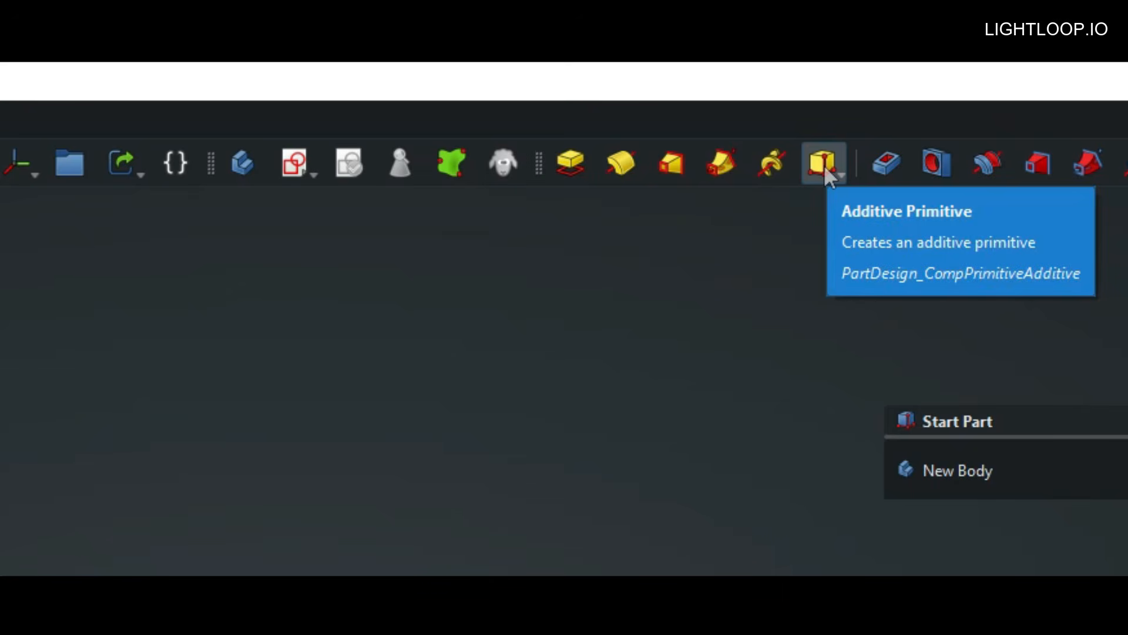
Create an additive box with 10 mm length, width and height, attached to the Body with mode Object's X Y Z.
click(840, 175)
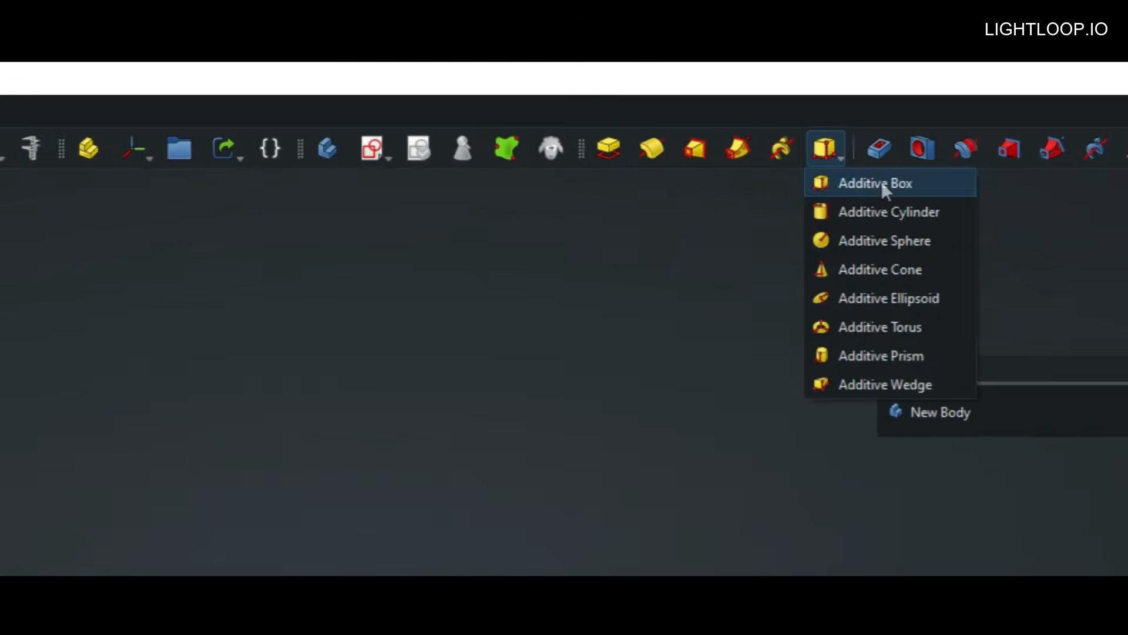
click(883, 184)
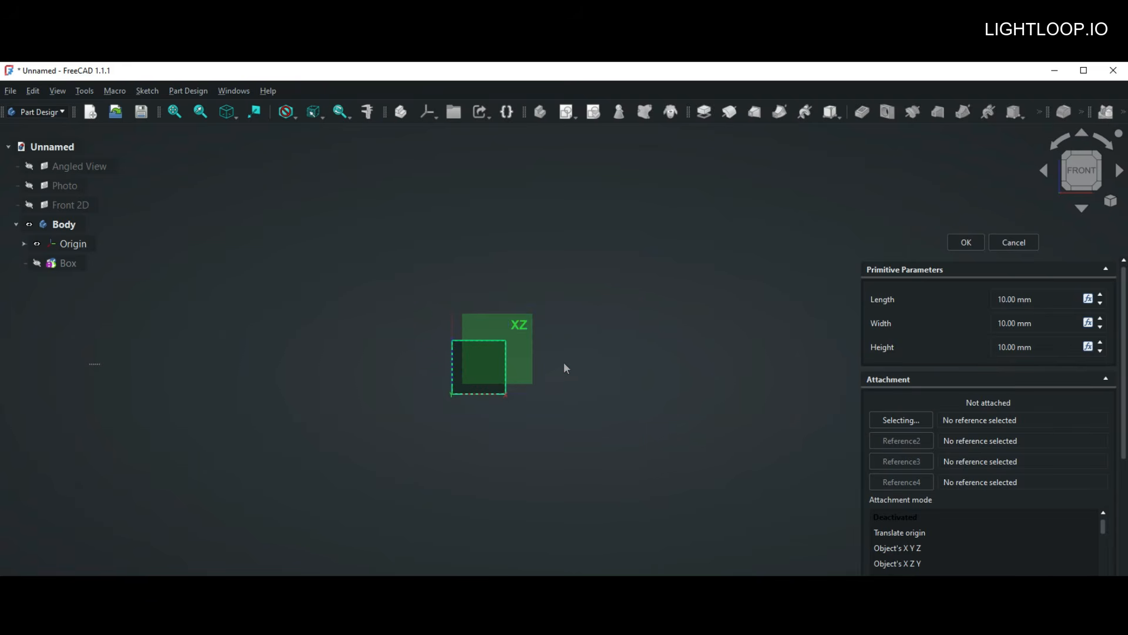
middle_drag(563, 363, 428, 395)
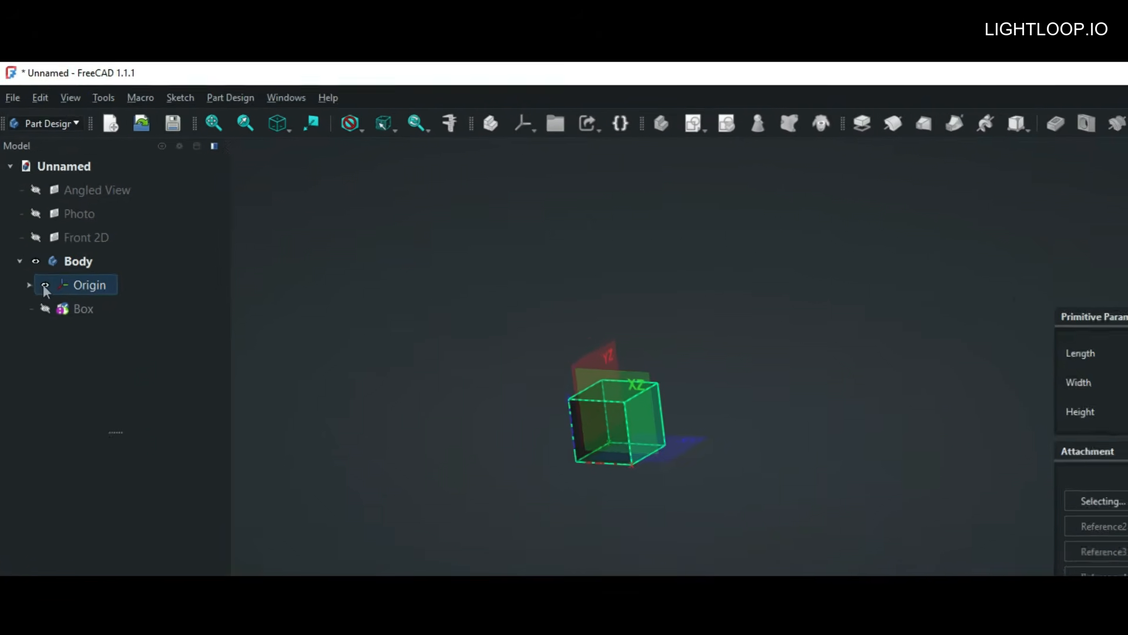
click(45, 285)
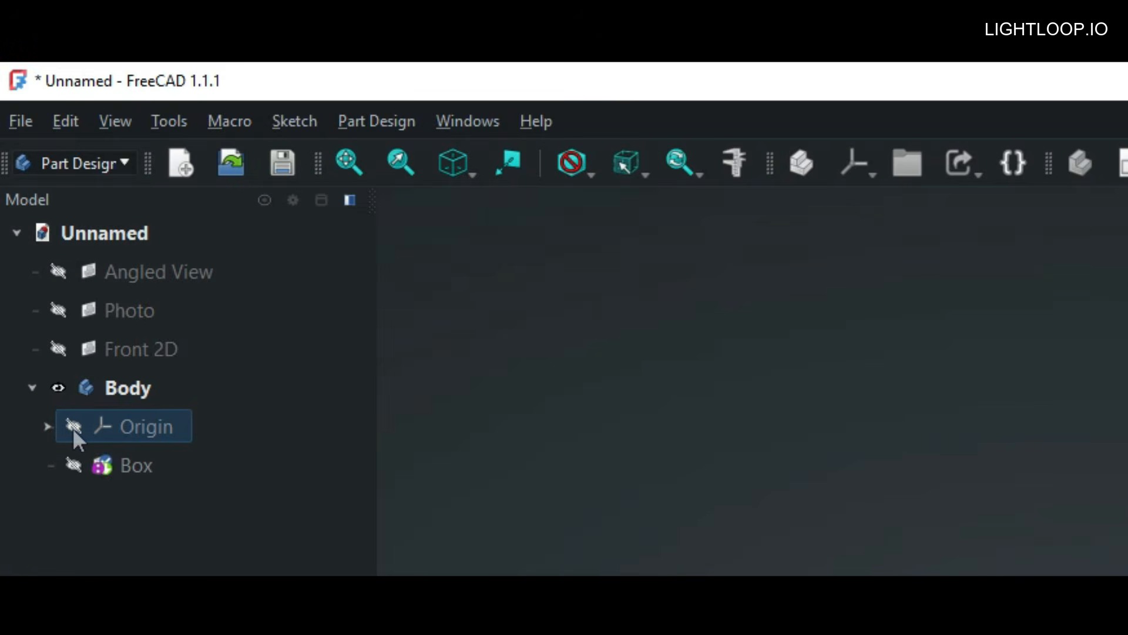
click(73, 426)
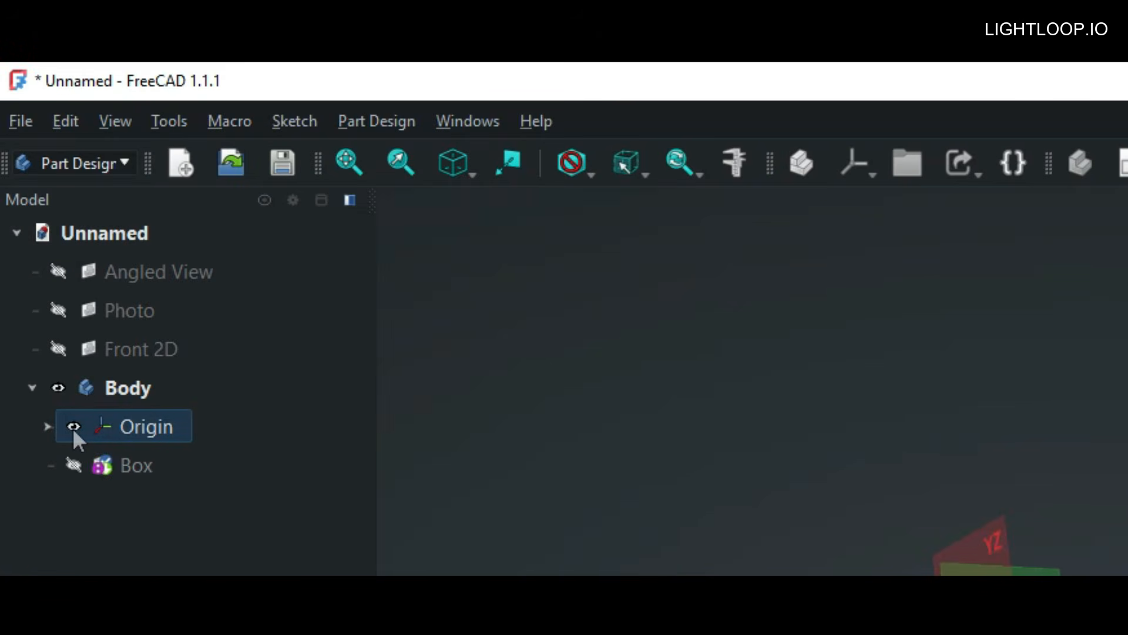
click(47, 426)
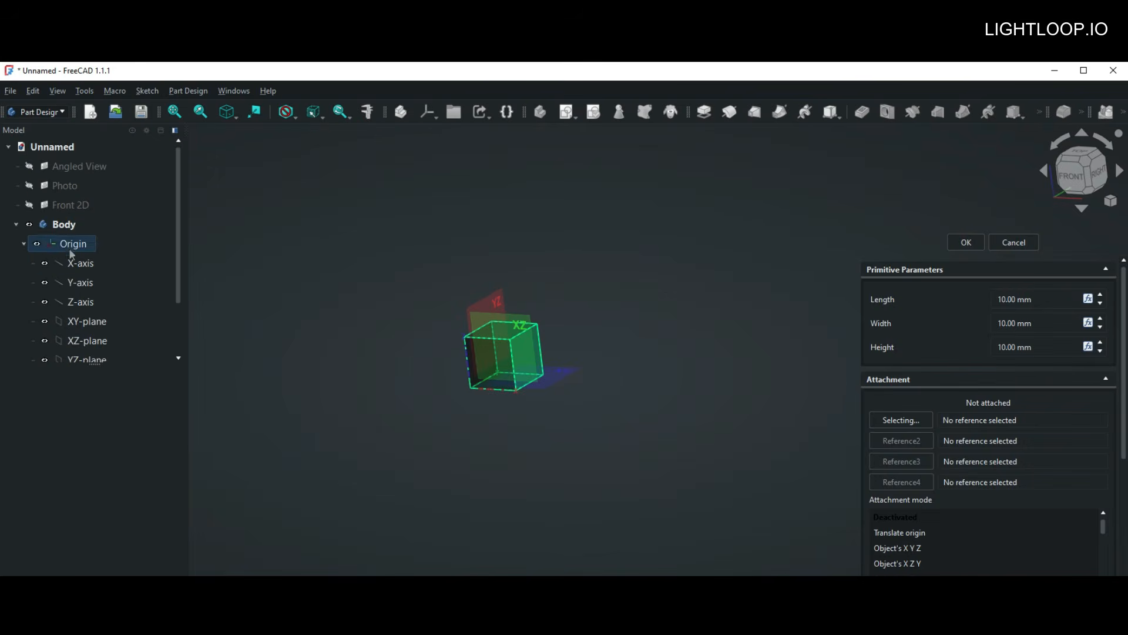
click(66, 226)
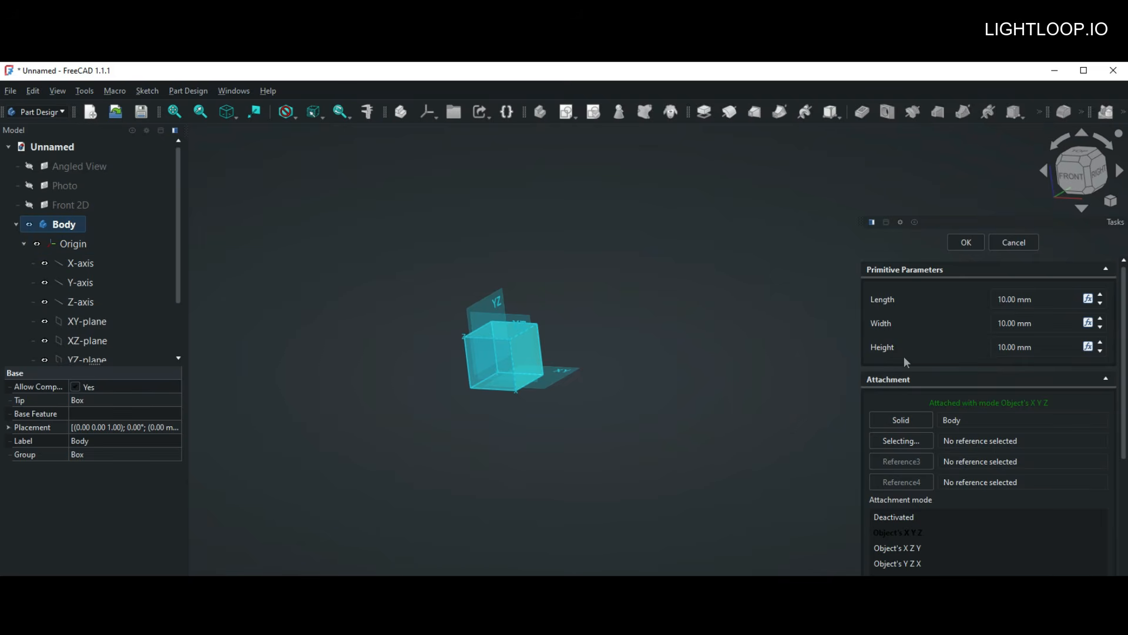
click(964, 246)
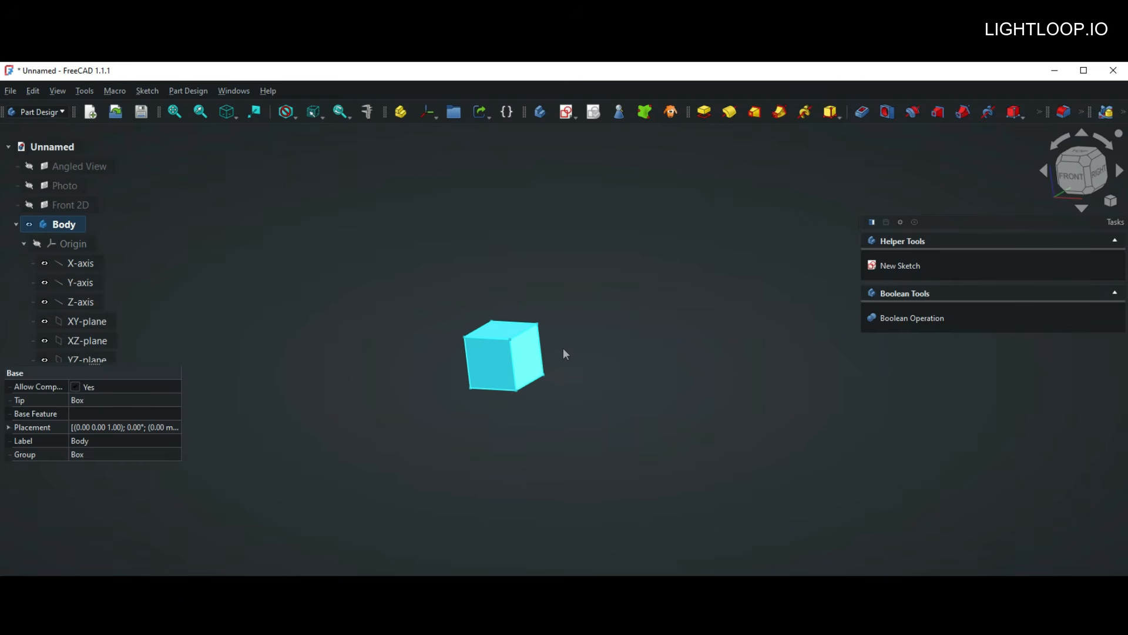
Pan and zoom around the box to try out the Blender navigation style.
mouse_move(564, 351)
middle_down()
mouse_move(499, 435)
mouse_move(418, 429)
mouse_move(341, 378)
mouse_move(349, 332)
mouse_move(547, 325)
mouse_move(575, 339)
middle_up()
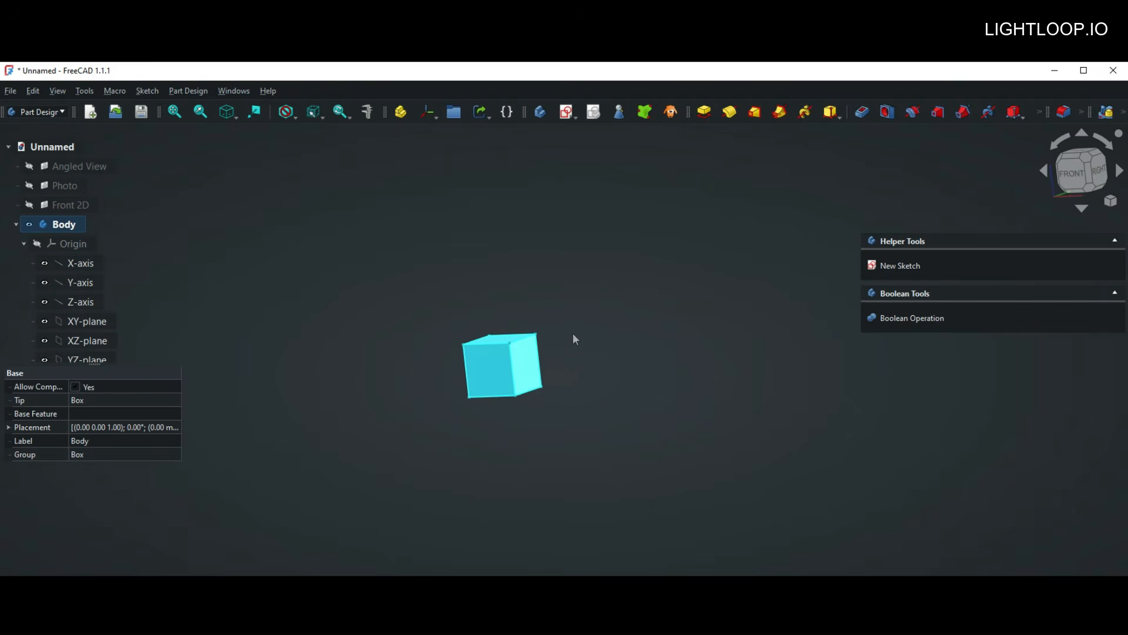
scroll(567, 355, down, 2)
middle_drag(545, 372, 606, 361)
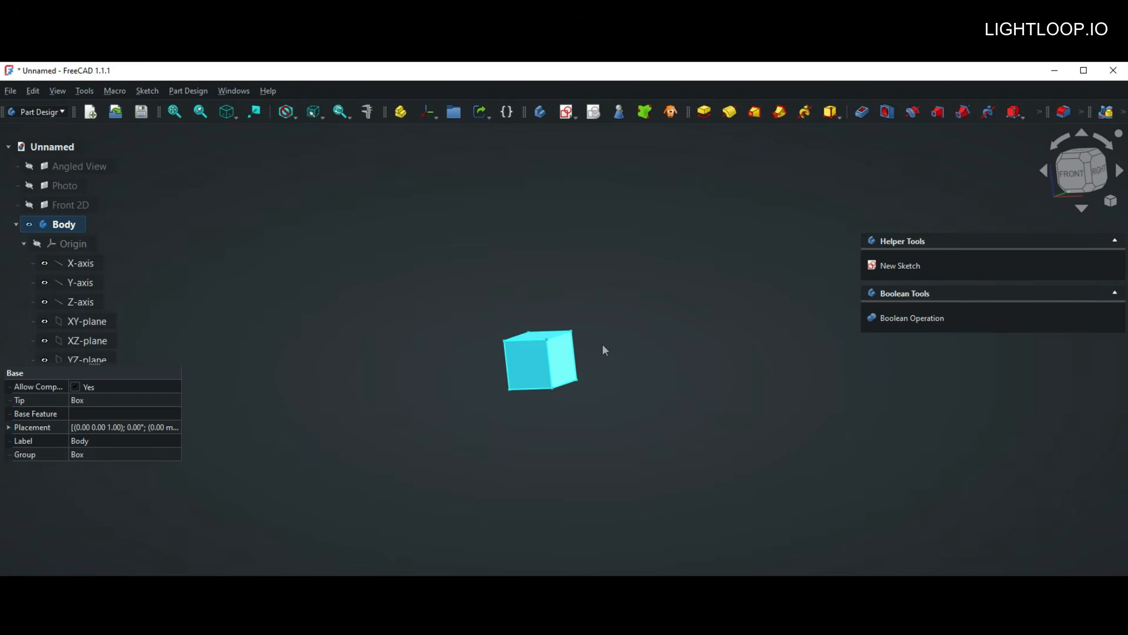
scroll(594, 355, up, 4)
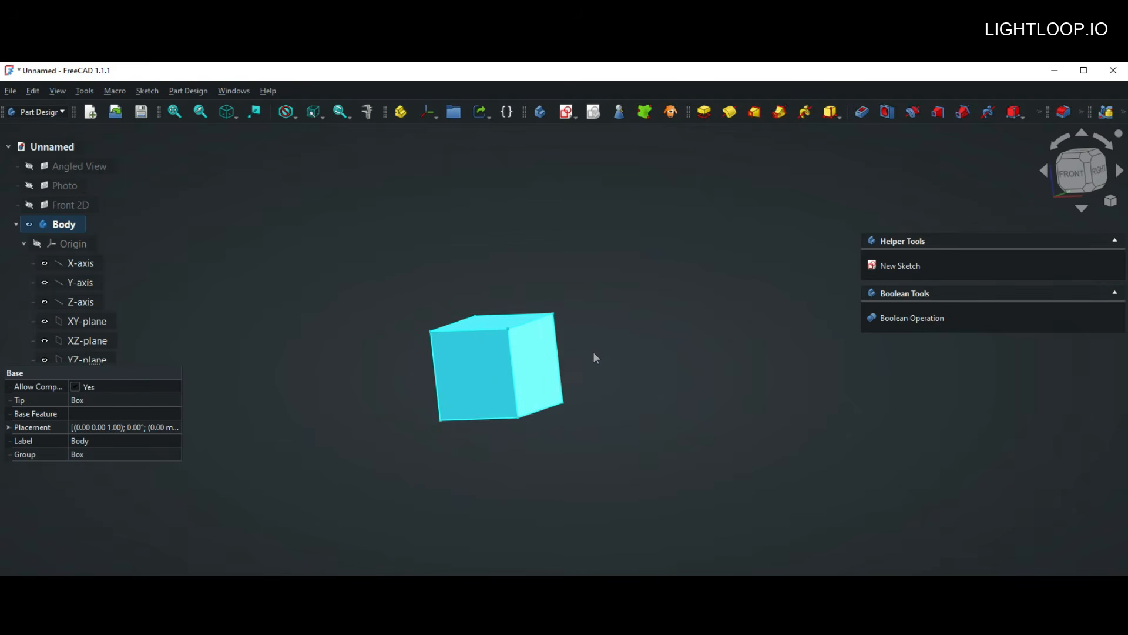
scroll(592, 359, down, 5)
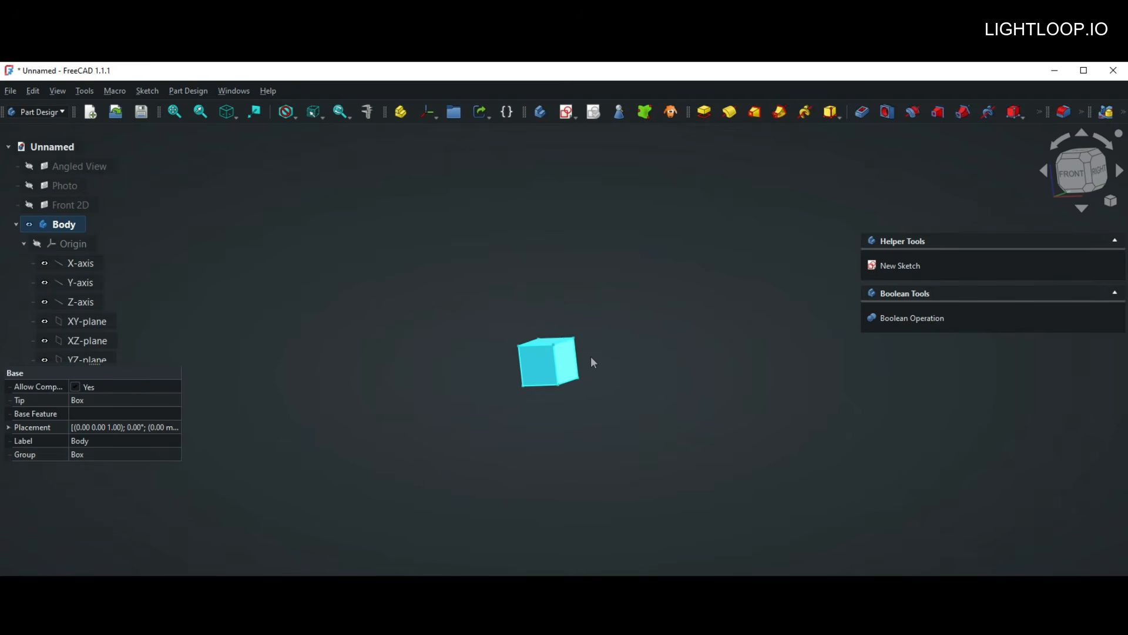
scroll(591, 356, up, 4)
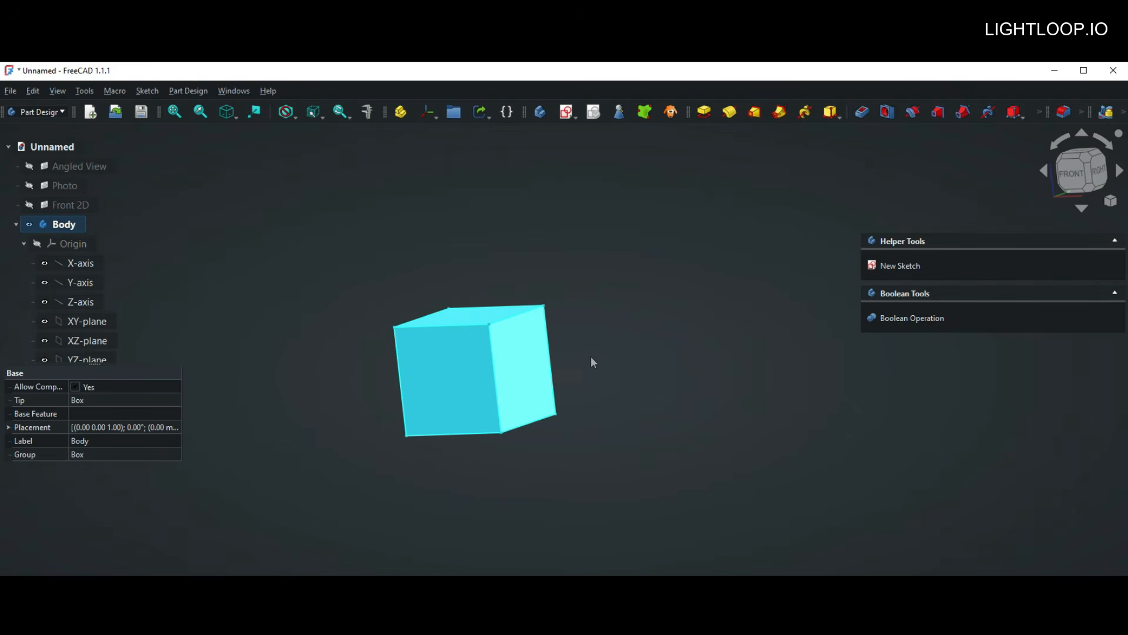
Select the box's right, front and top faces in turn and fit the whole model in the 3D view.
click(525, 363)
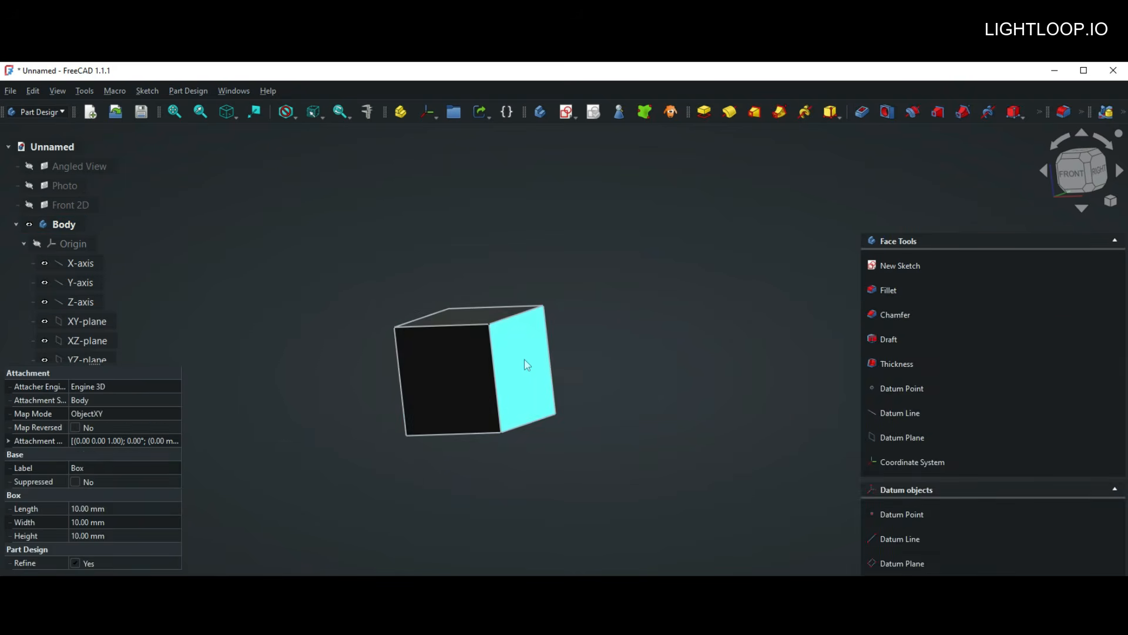
click(450, 361)
click(477, 317)
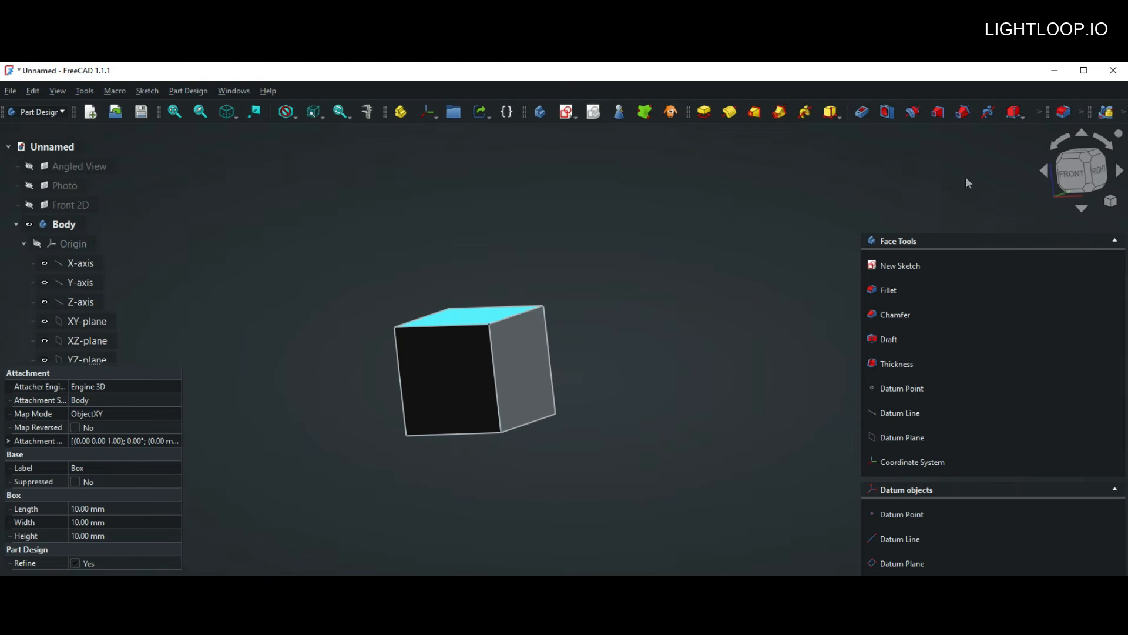
mouse_move(853, 192)
middle_down()
mouse_move(811, 224)
mouse_move(788, 277)
mouse_move(834, 242)
mouse_move(843, 188)
mouse_move(781, 211)
mouse_move(755, 187)
mouse_move(910, 184)
mouse_move(832, 202)
middle_up()
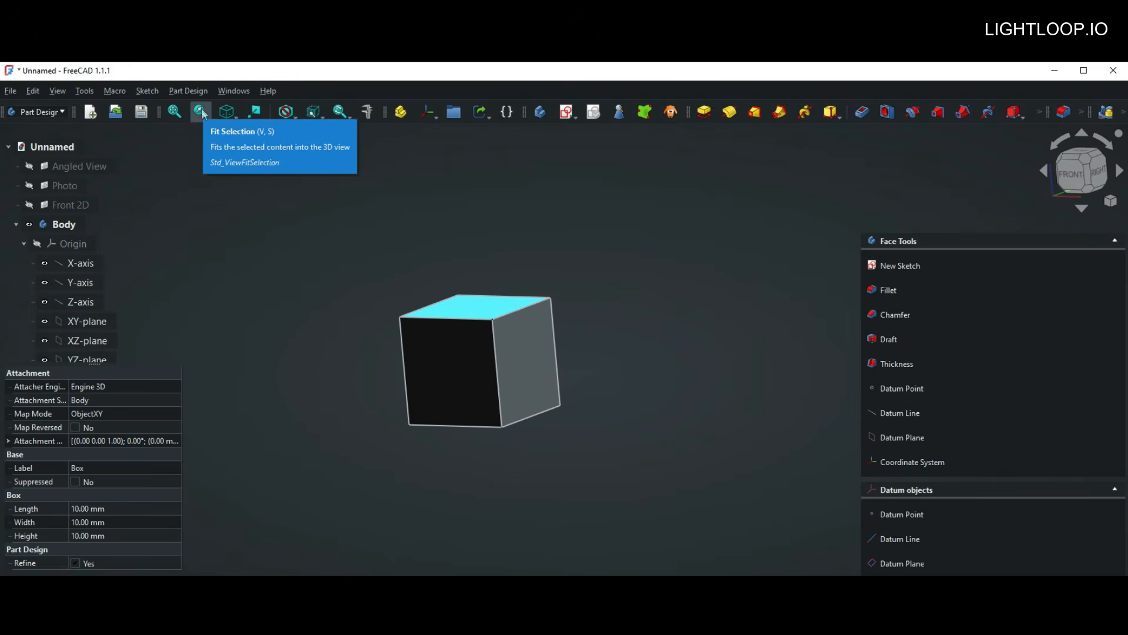
click(175, 111)
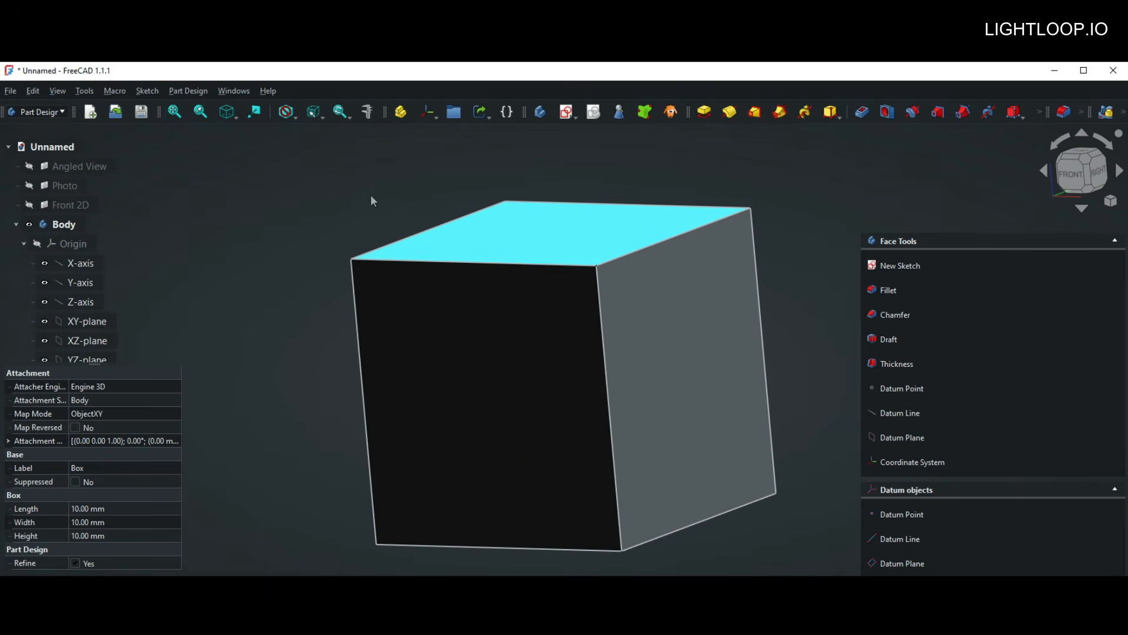
Show the box from the front with the navigation cube and roll the view 45° counterclockwise and back.
click(1075, 180)
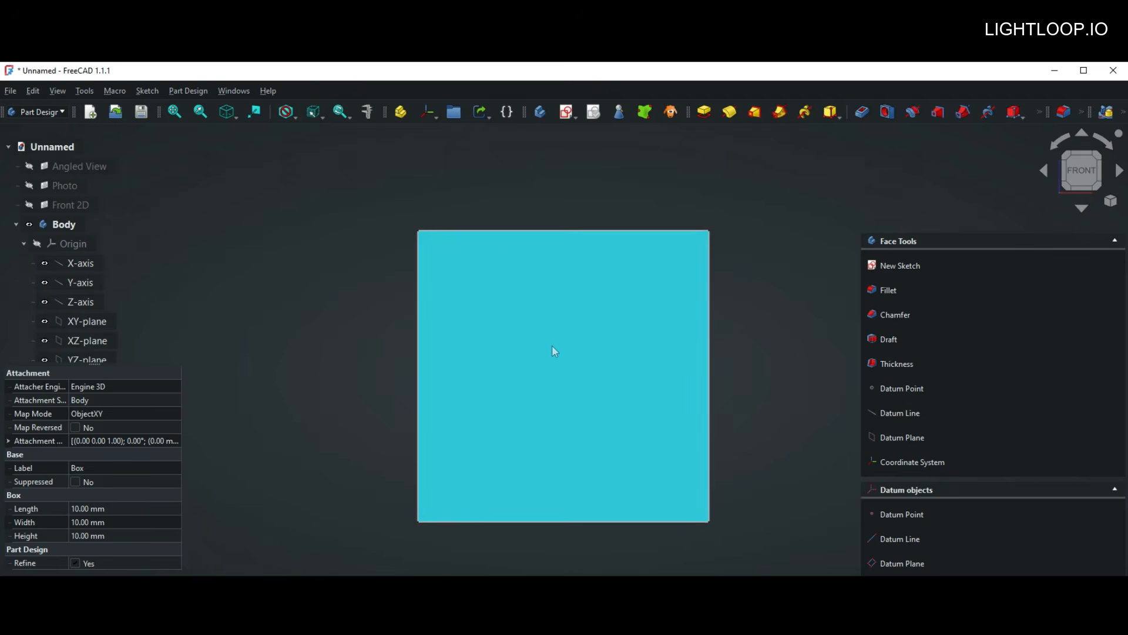
scroll(552, 344, down, 3)
scroll(552, 351, up, 1)
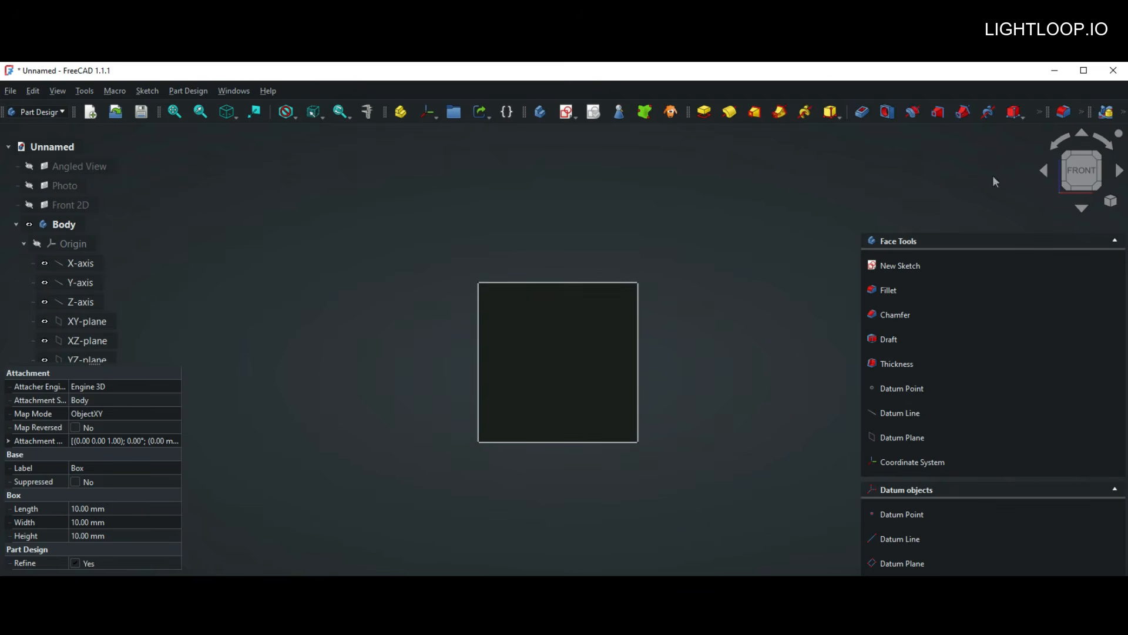
click(1056, 151)
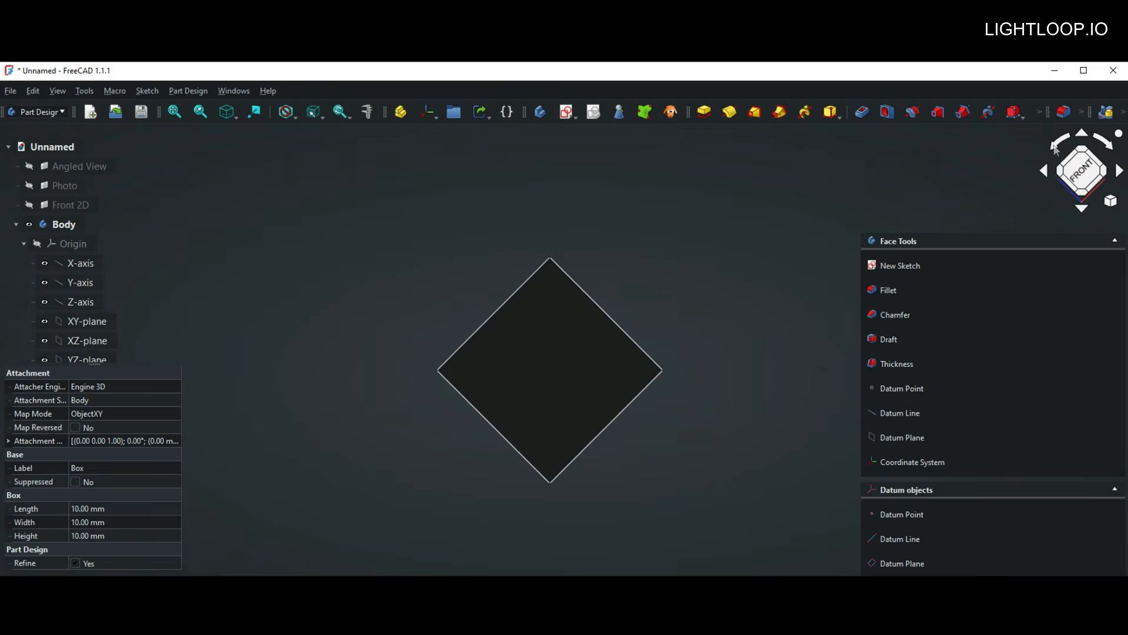
click(1056, 150)
click(1105, 143)
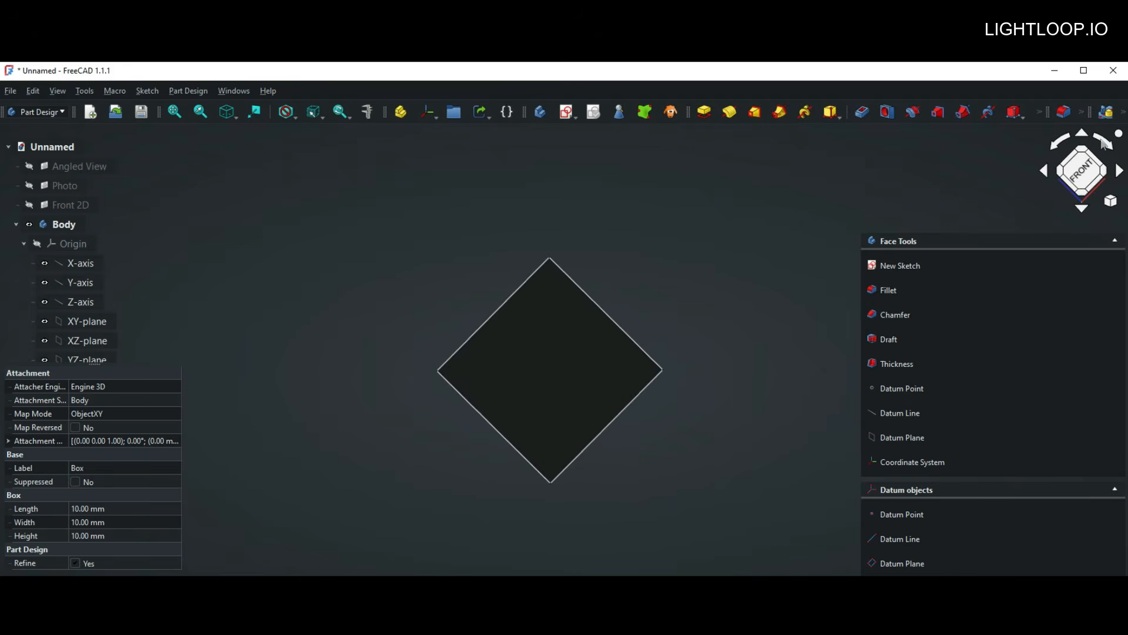
click(1105, 143)
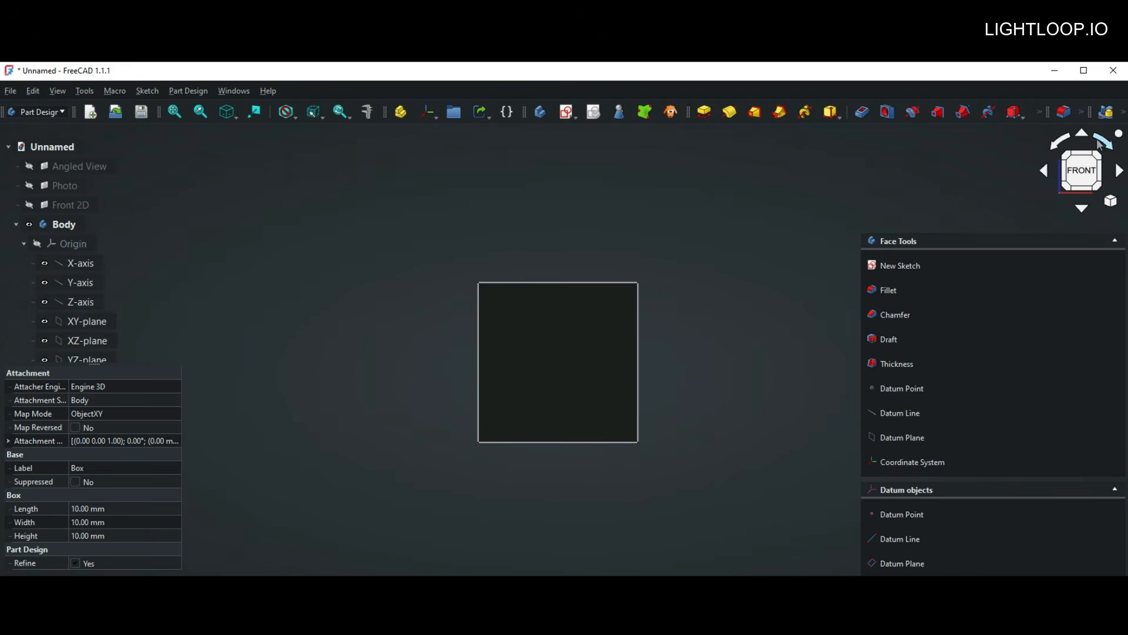
Inspect the box from an angle and in the standard top and right views.
middle_drag(597, 242, 534, 263)
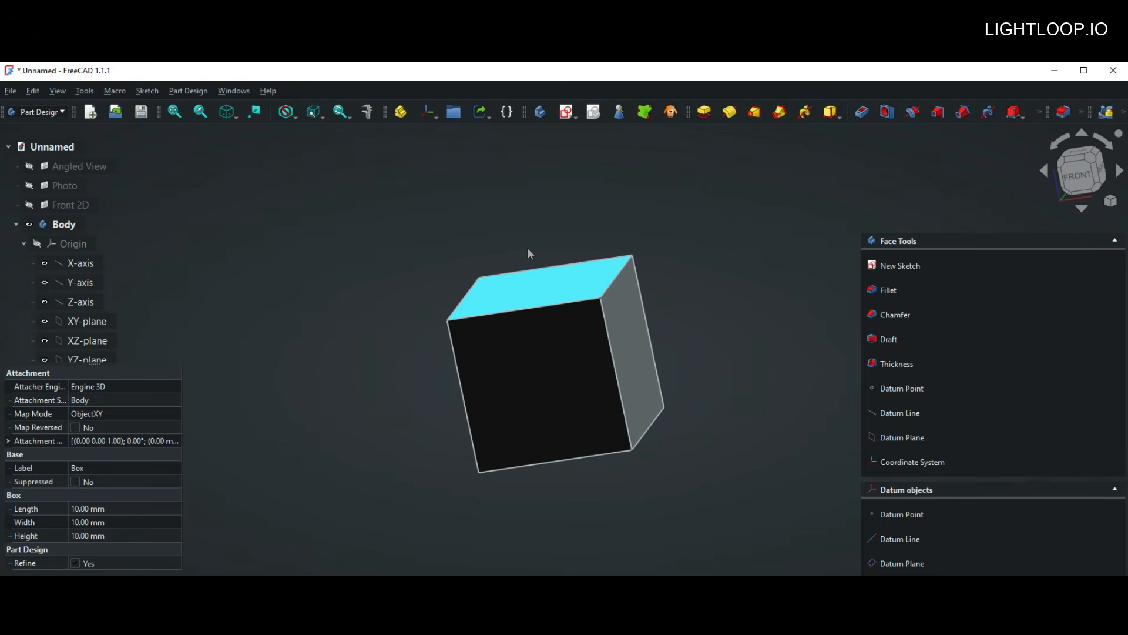
key(2)
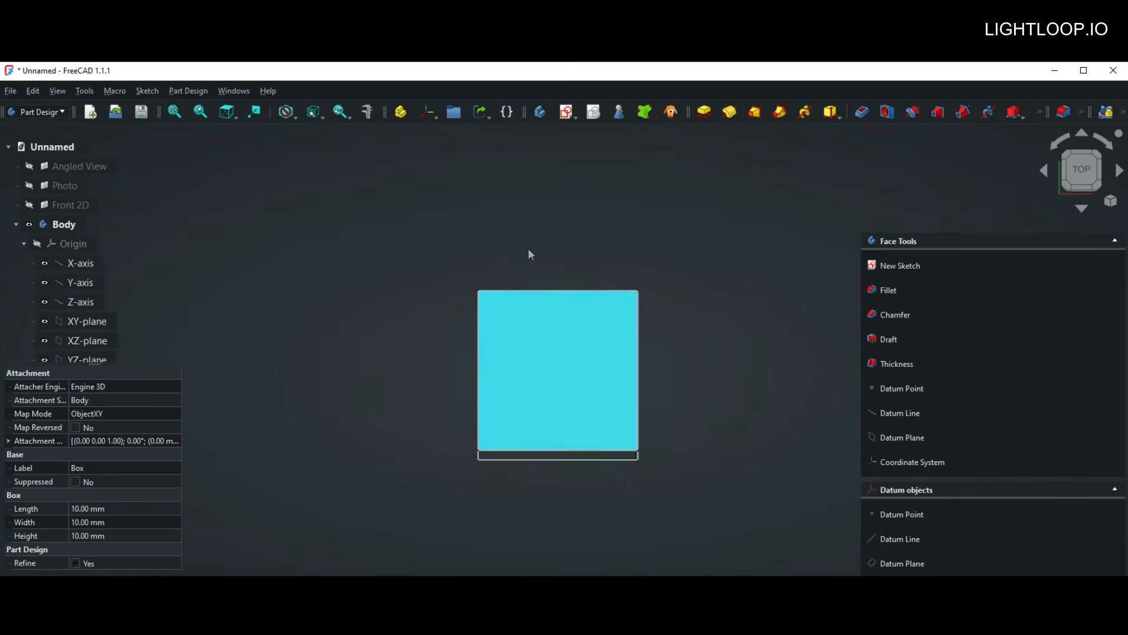
key(3)
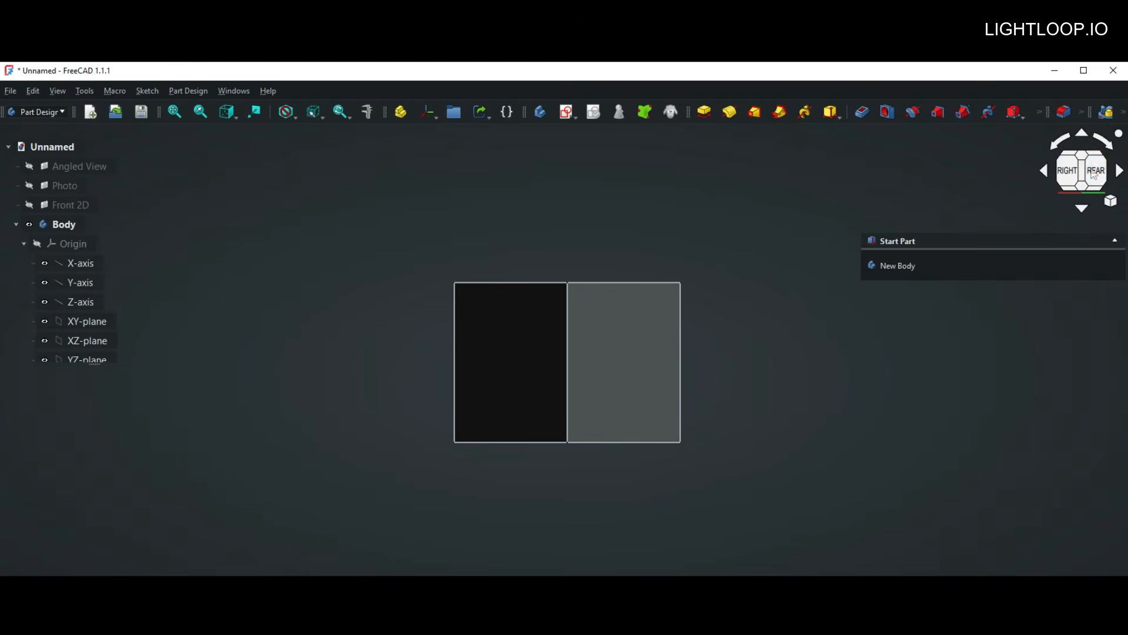
Reposition the navigation cube in the 3D view and set the camera to Orthographic View.
drag(1082, 169, 897, 183)
click(924, 214)
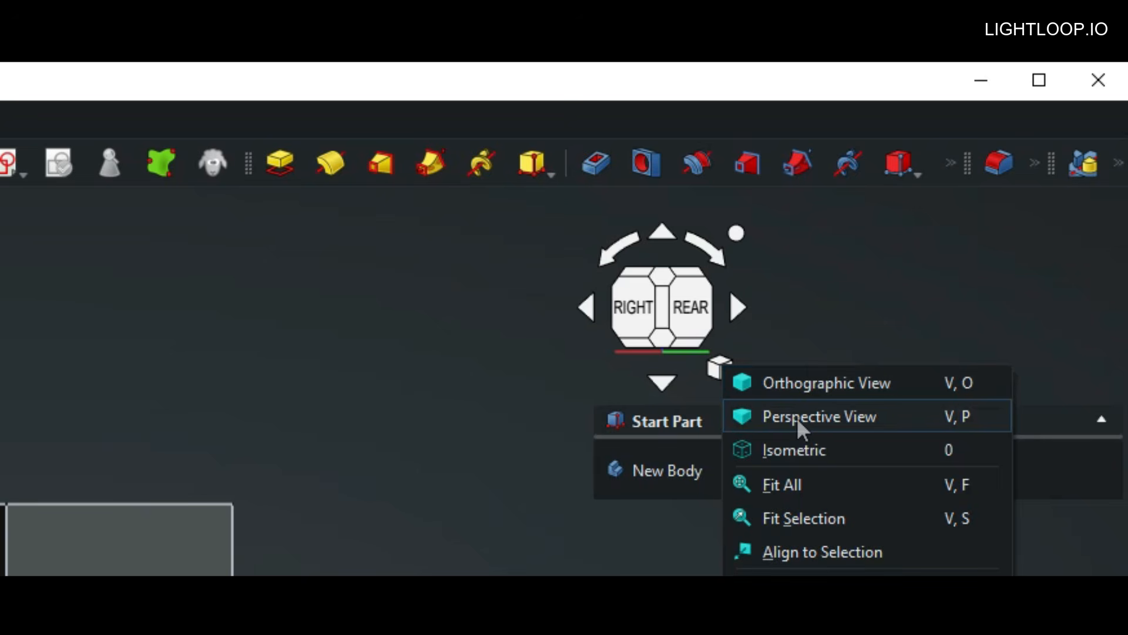
click(798, 388)
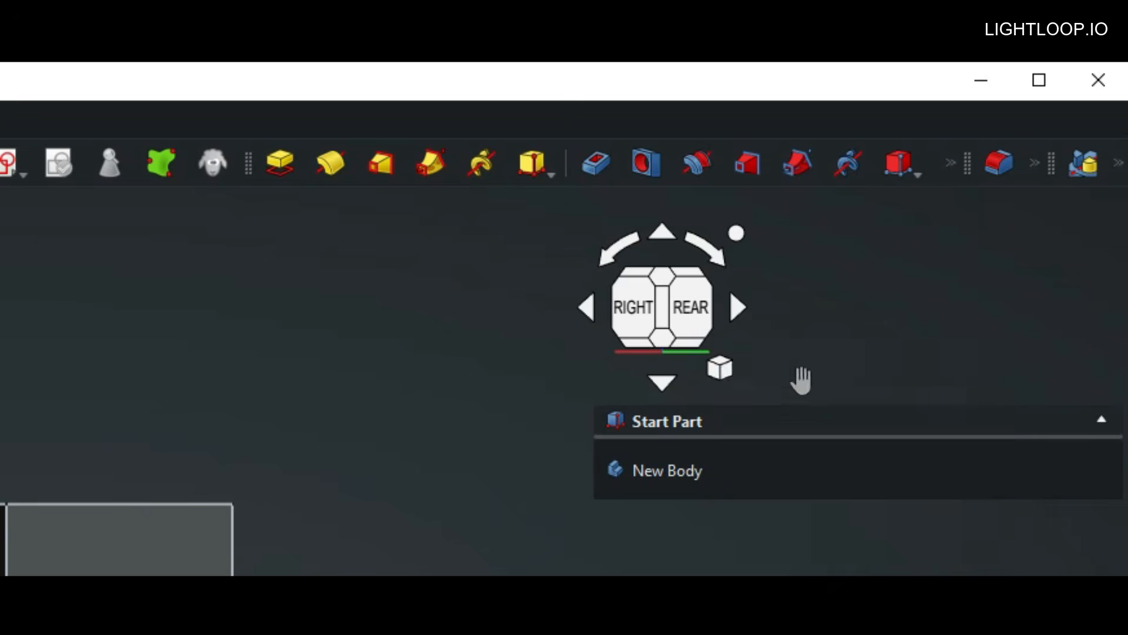
middle_drag(609, 316, 607, 348)
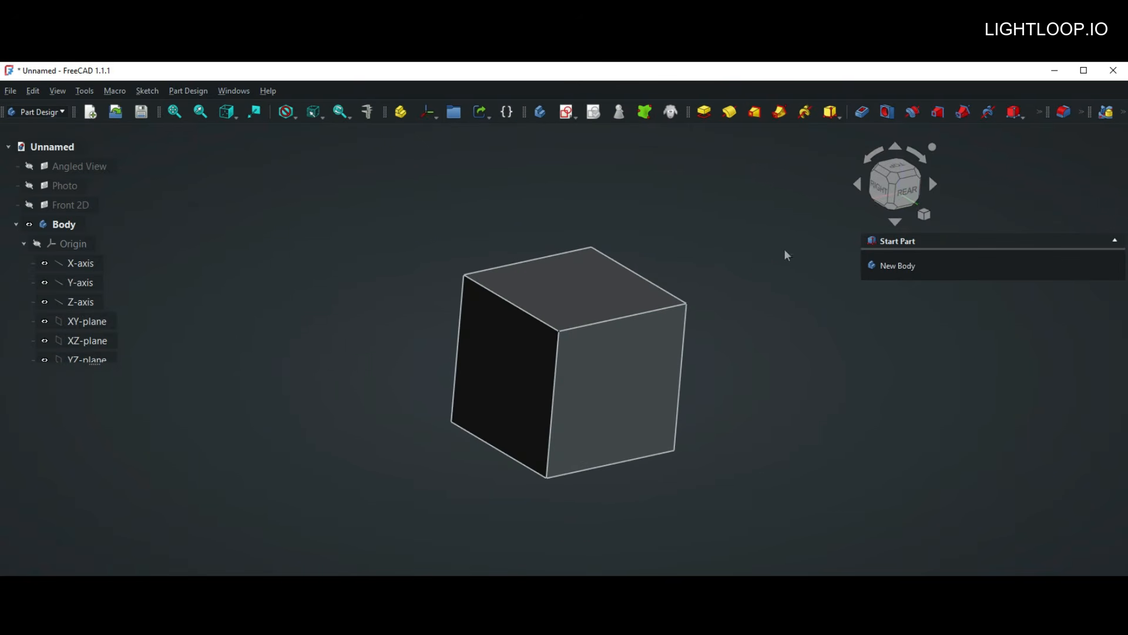
drag(928, 174, 1088, 170)
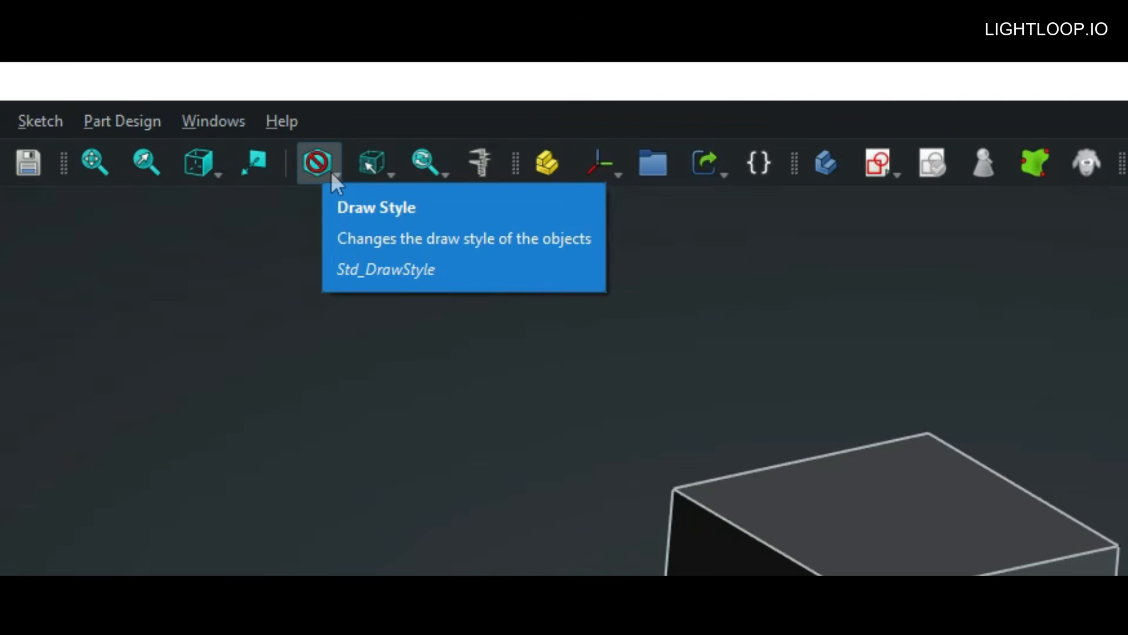
Preview the box in the Wireframe and Shaded draw styles and return it to the As is style.
click(335, 179)
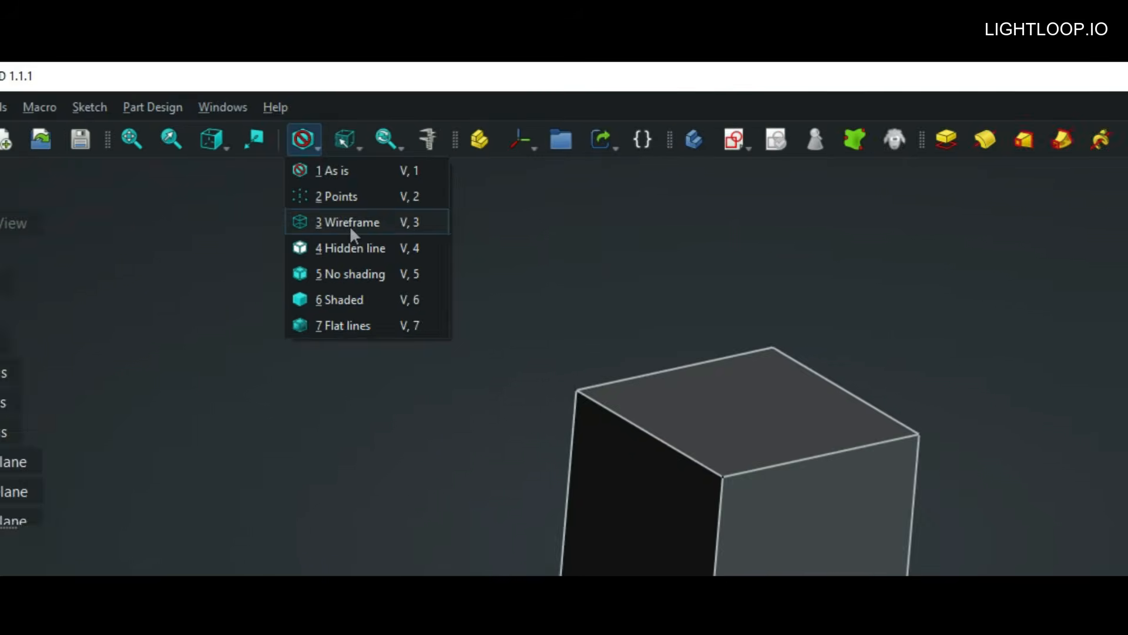
click(353, 224)
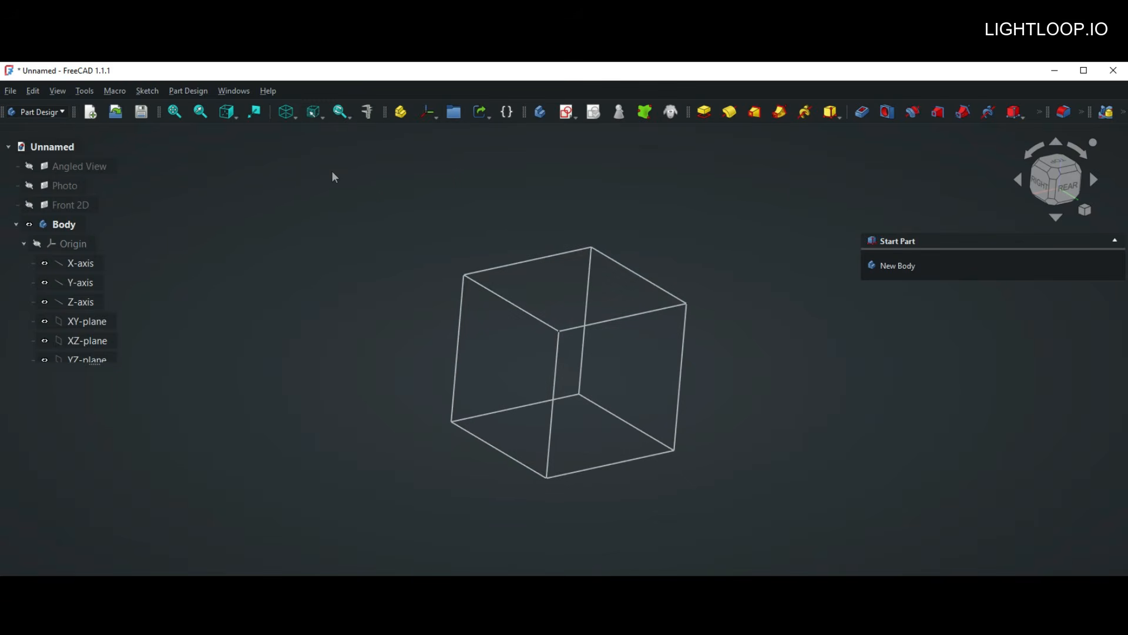
click(295, 115)
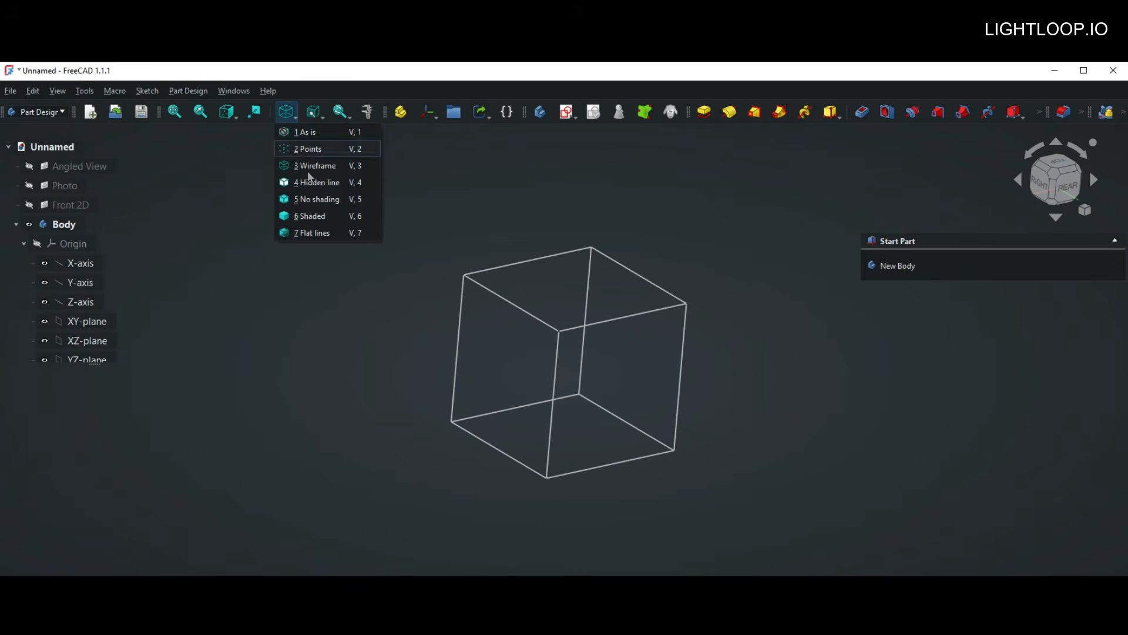
click(316, 217)
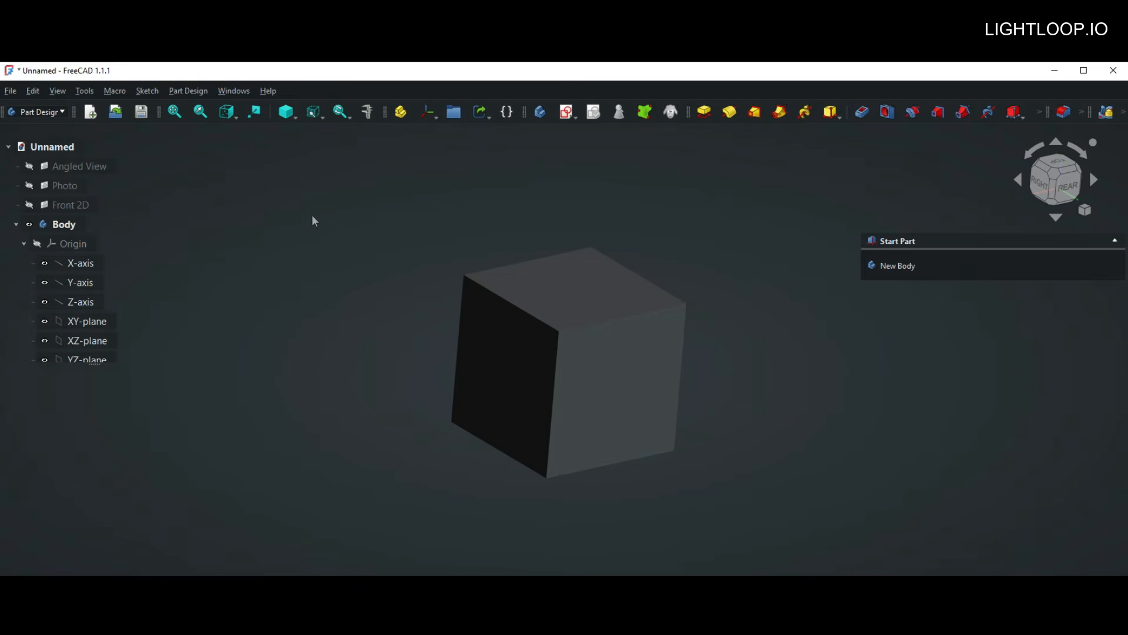
mouse_move(363, 254)
middle_down()
mouse_move(348, 277)
mouse_move(315, 212)
mouse_move(328, 247)
mouse_move(340, 234)
middle_up()
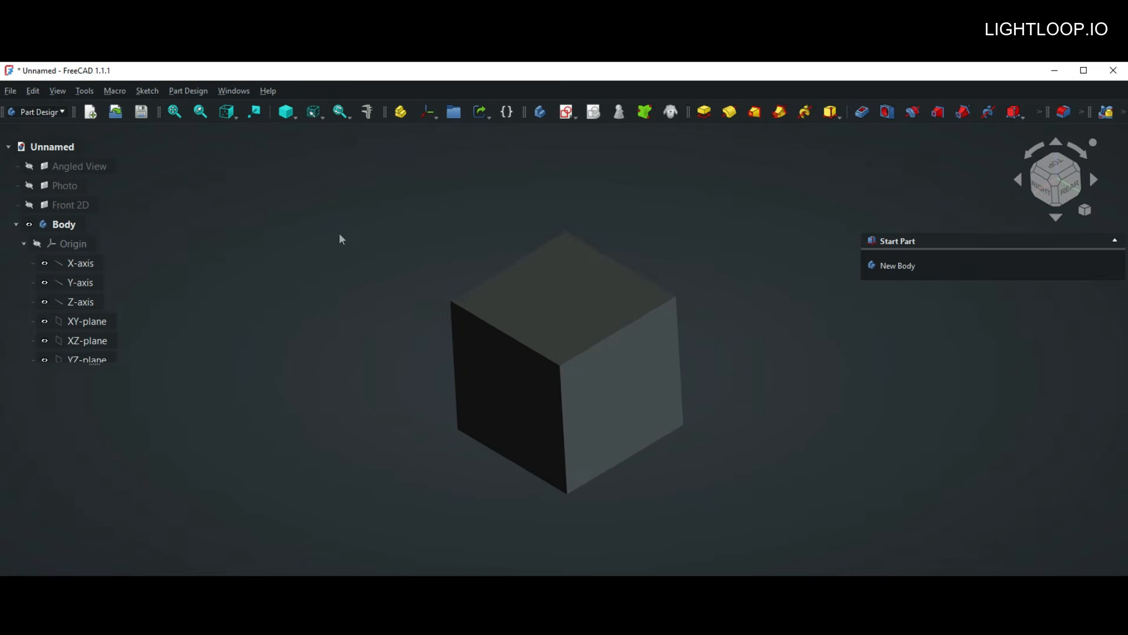
click(288, 113)
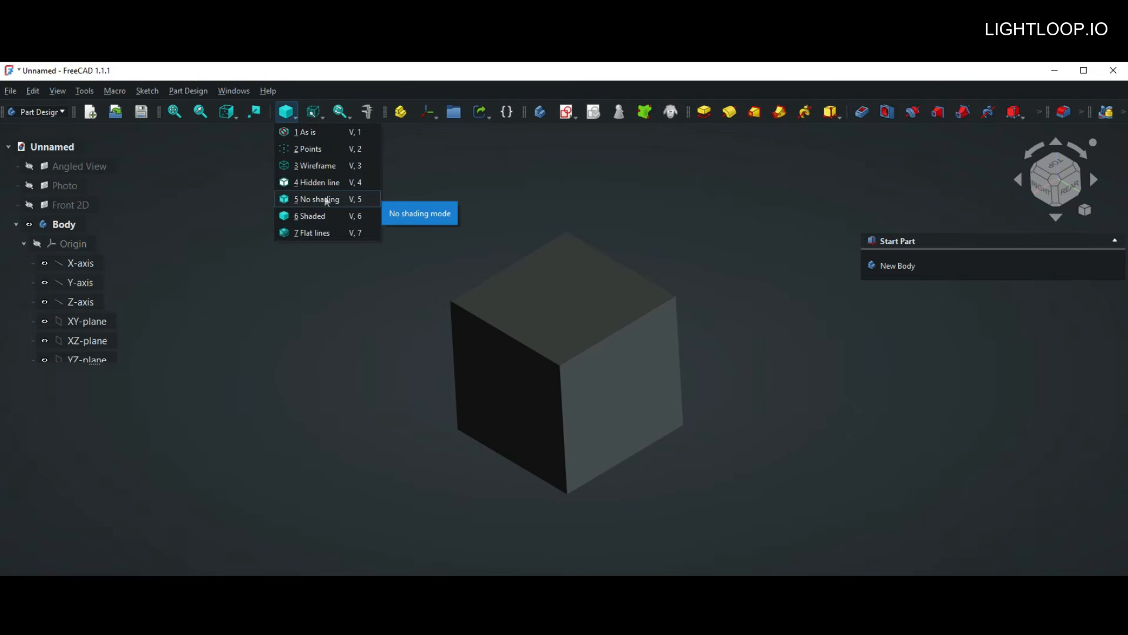
click(309, 138)
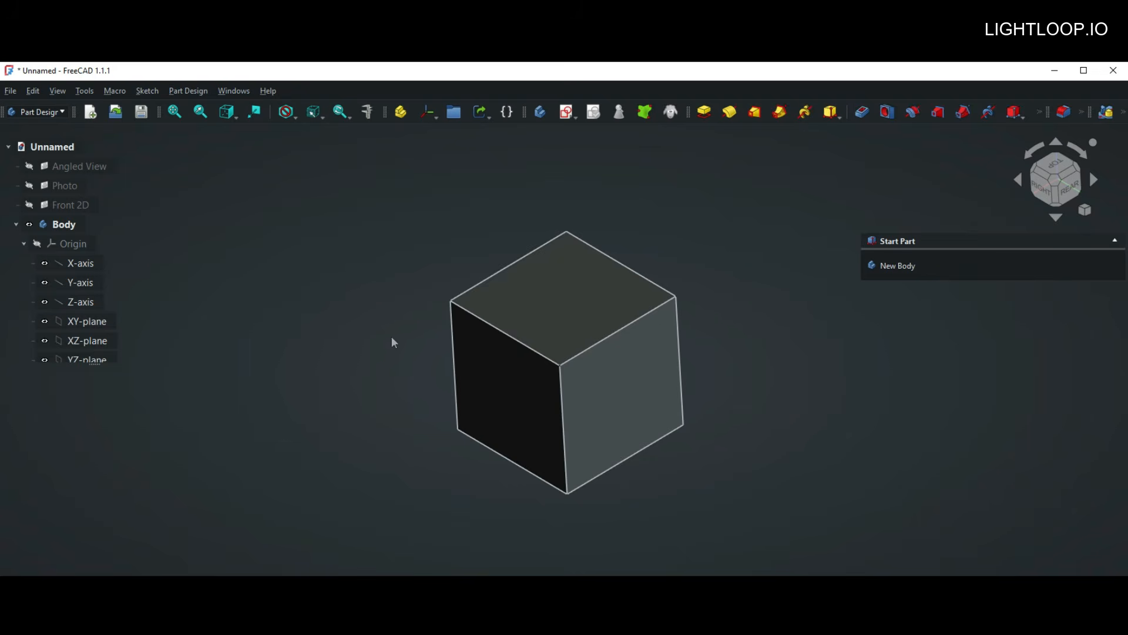
middle_drag(394, 343, 430, 316)
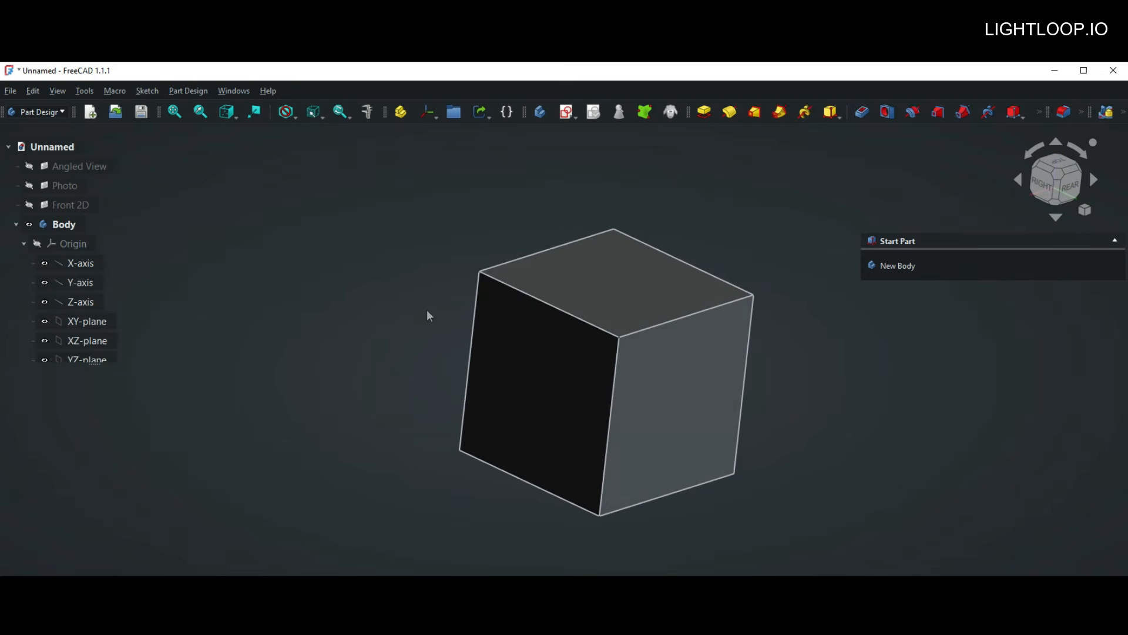
Review the document's file commands and the file types offered for export.
click(10, 91)
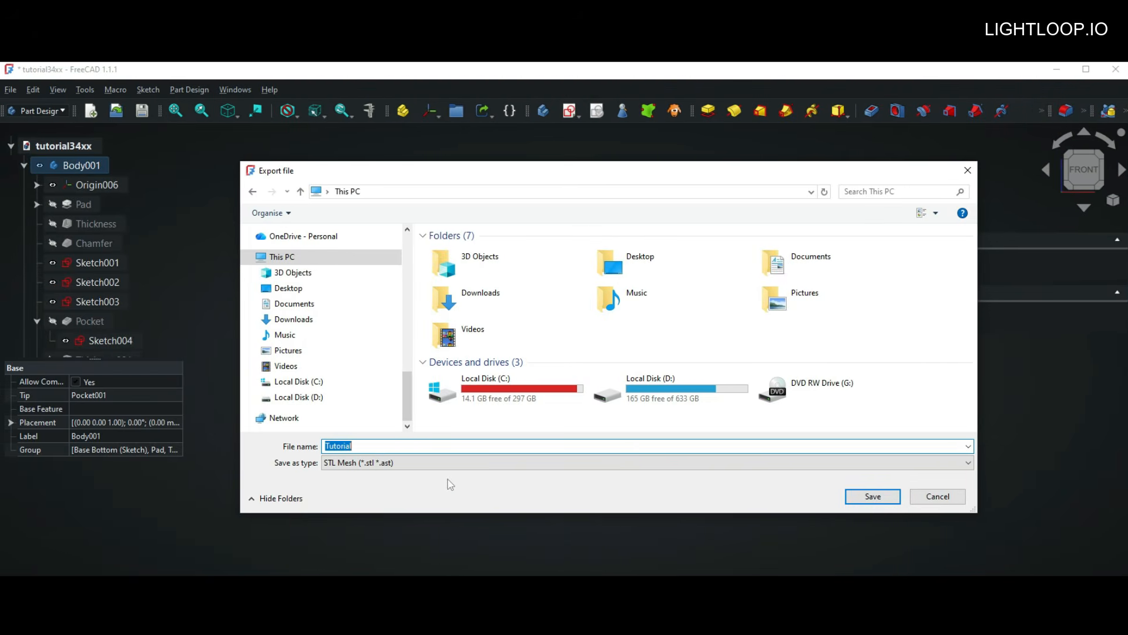
click(410, 464)
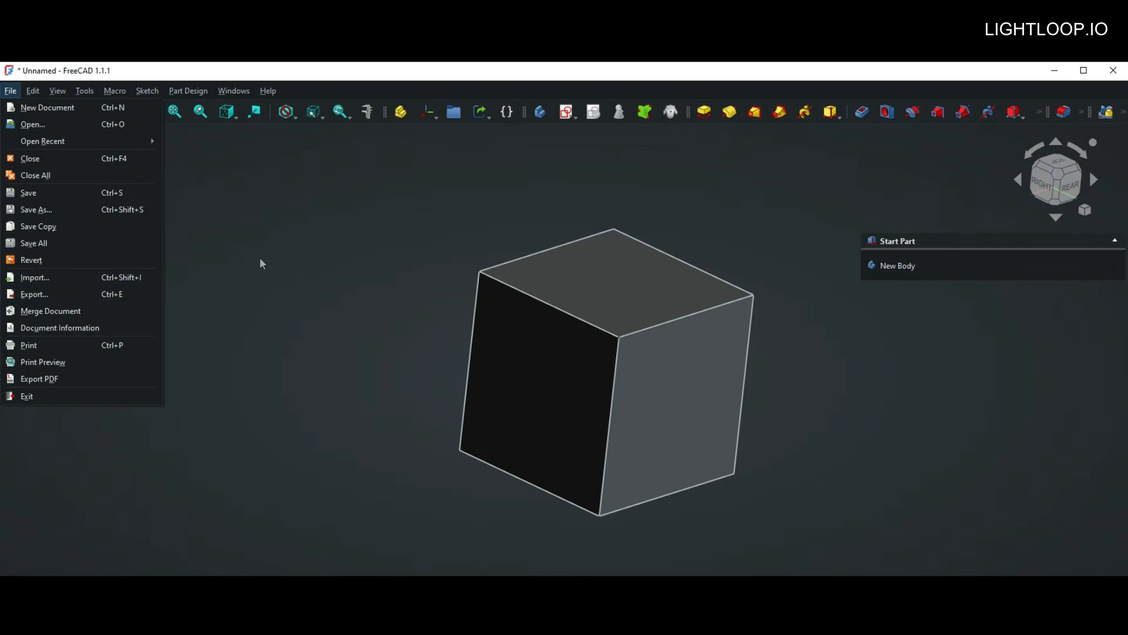
click(284, 255)
mouse_move(352, 272)
middle_down()
mouse_move(335, 297)
mouse_move(255, 244)
mouse_move(294, 248)
mouse_move(335, 285)
mouse_move(353, 280)
mouse_move(340, 259)
middle_up()
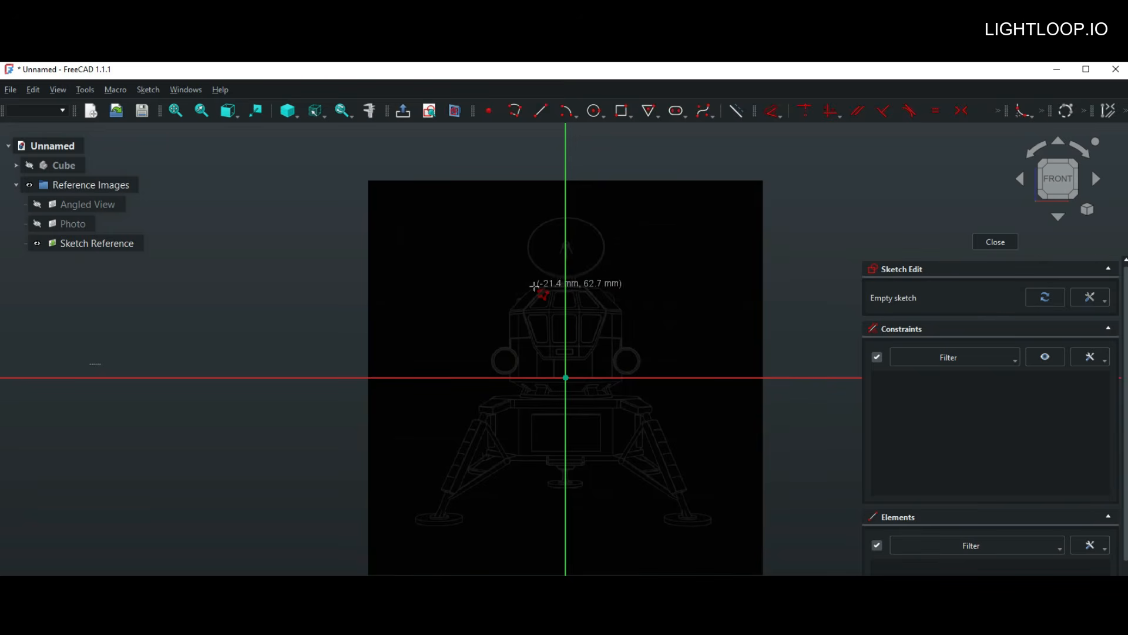
Sketch a horizontal line just below the antenna dish over the lunar lander's front reference image.
key(g)
key(l)
click(531, 288)
click(601, 288)
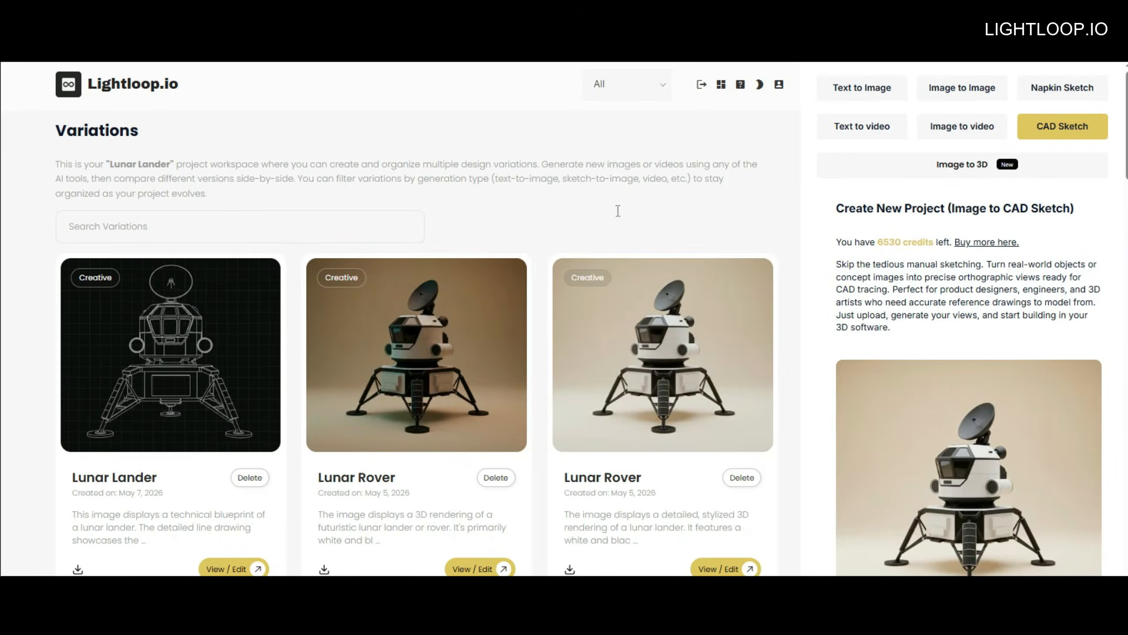
In Lightloop.io, enlarge the Lunar Lander line drawing and review the Perspective options for generating a CAD sketch.
click(171, 376)
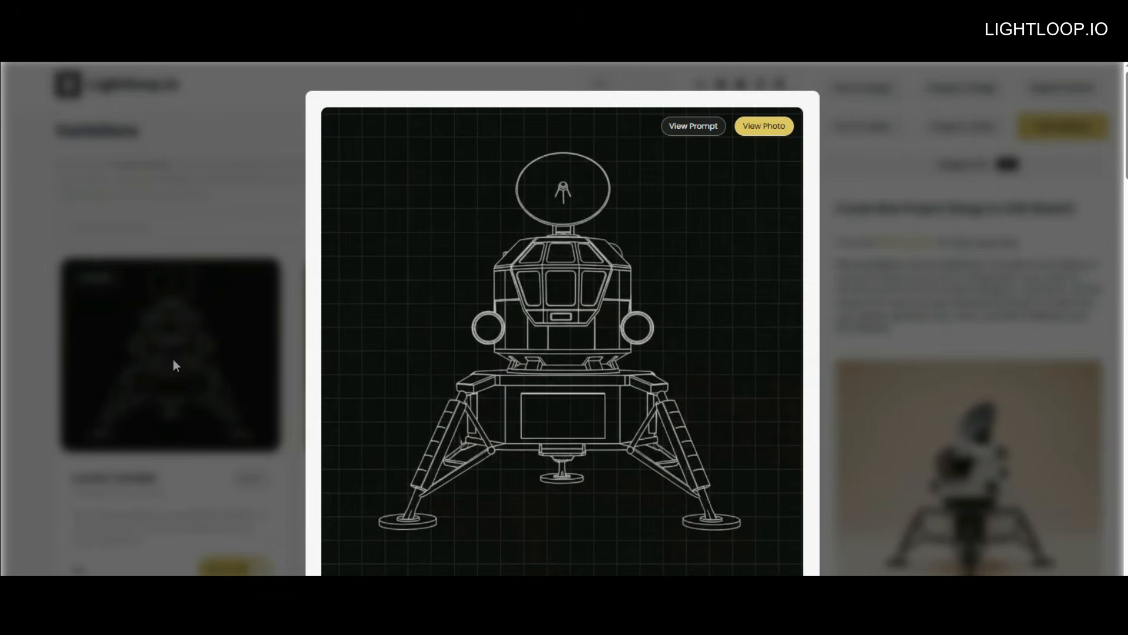
click(245, 181)
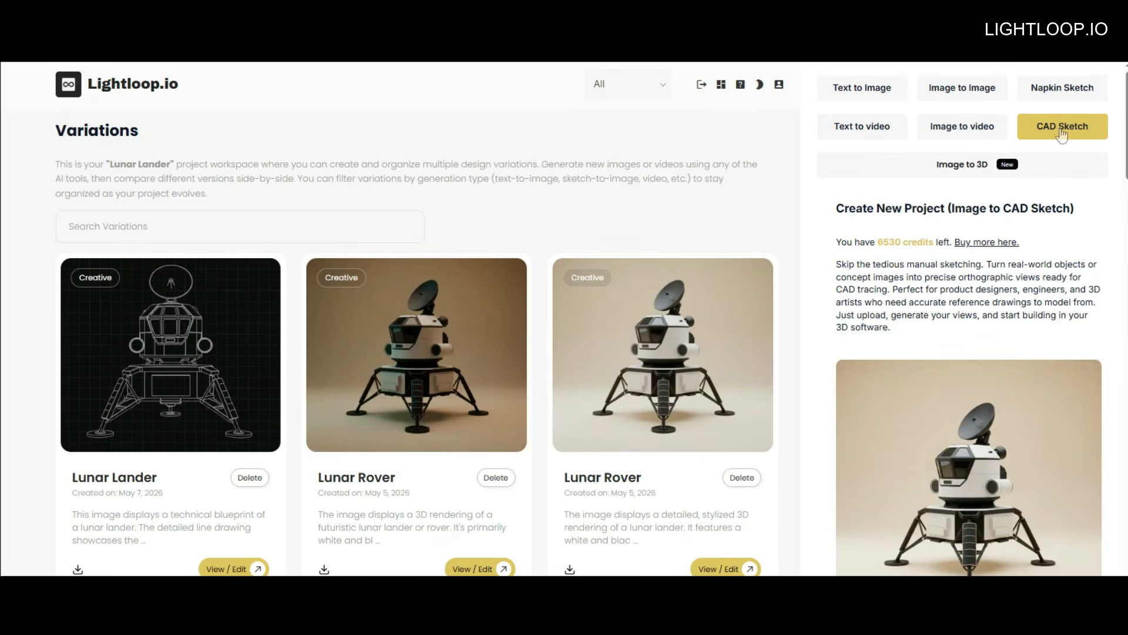
drag(1124, 145, 1124, 191)
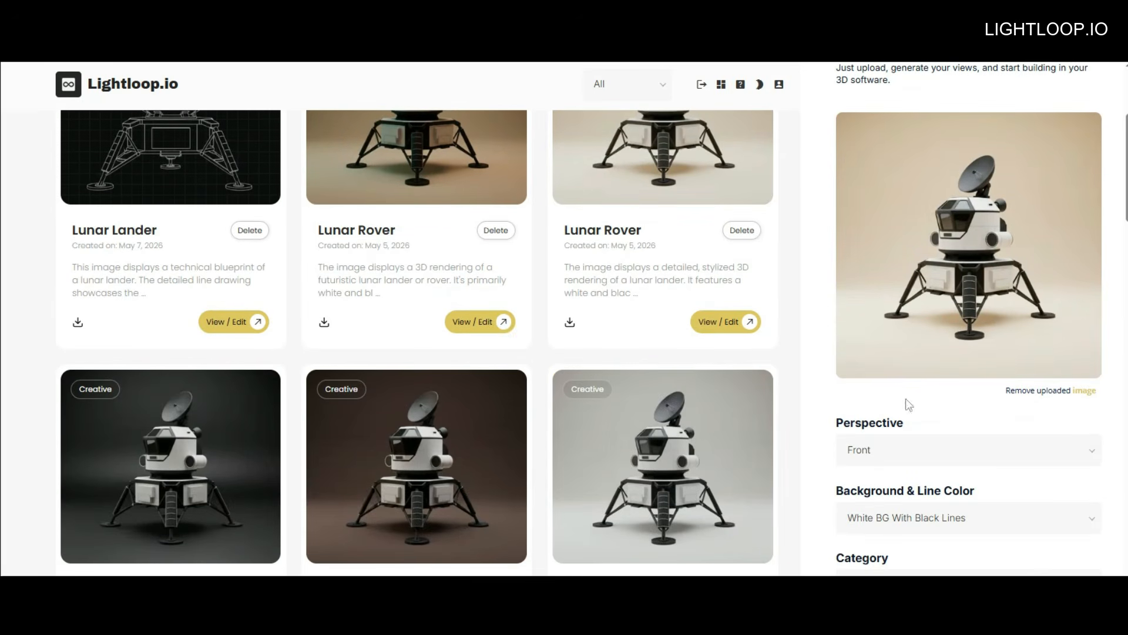
click(887, 458)
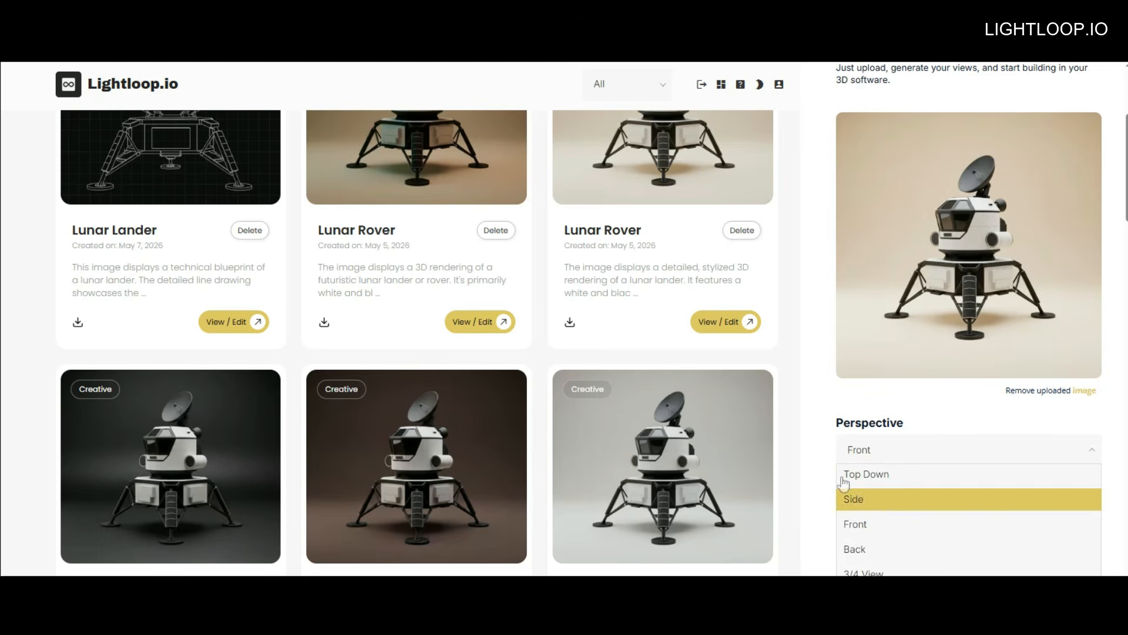
click(821, 475)
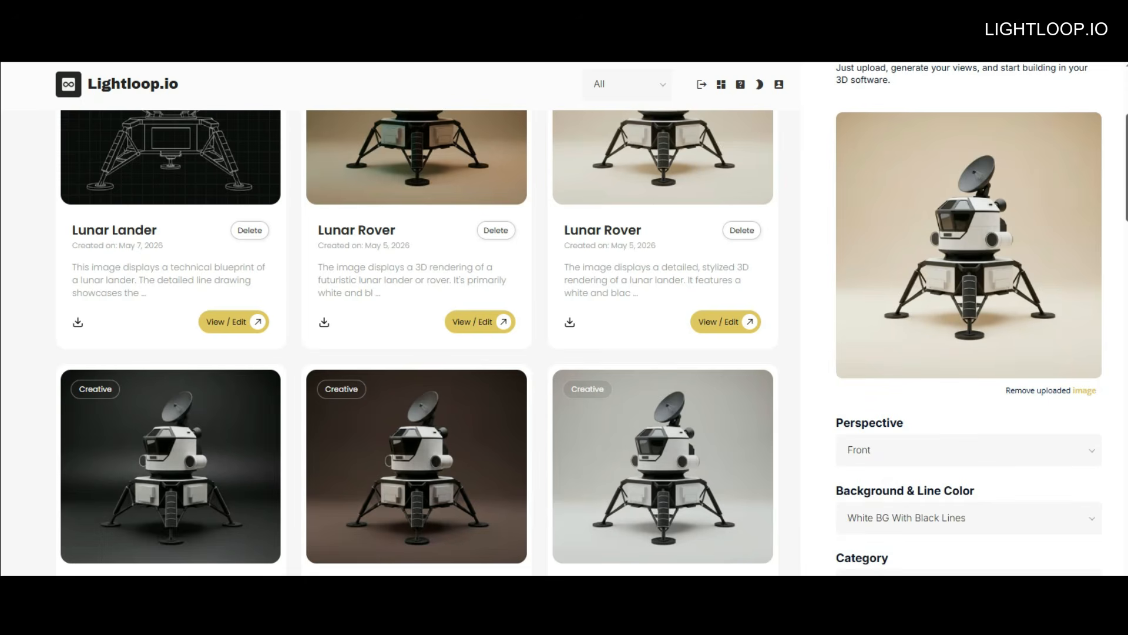
drag(1125, 204, 1125, 162)
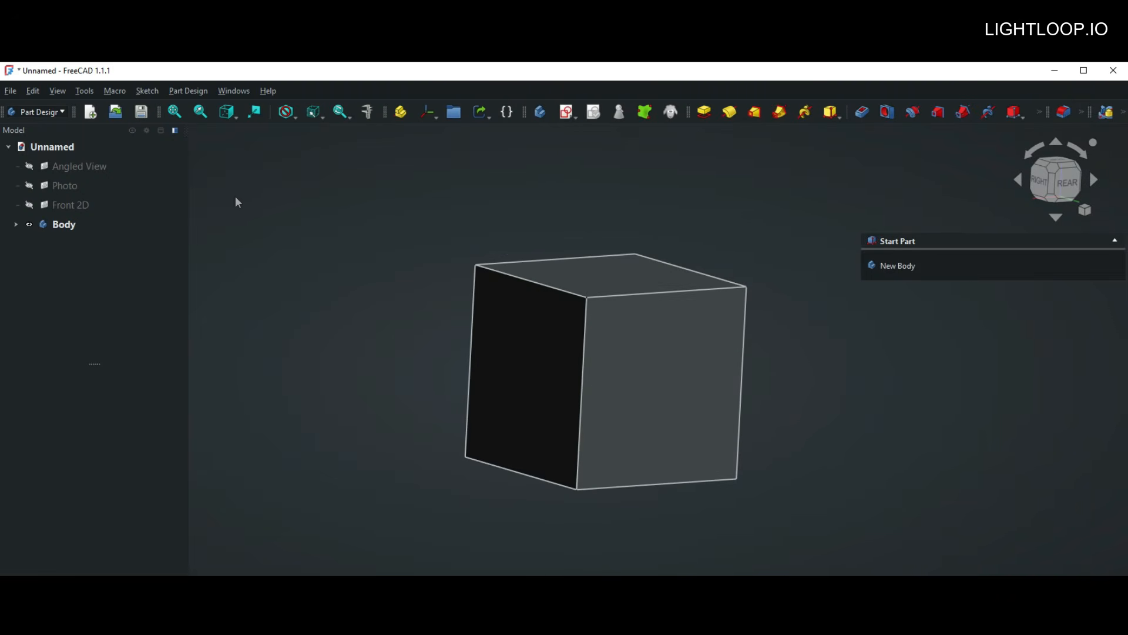
Switch back to FreeCAD and hide the Body containing the practice box.
click(106, 147)
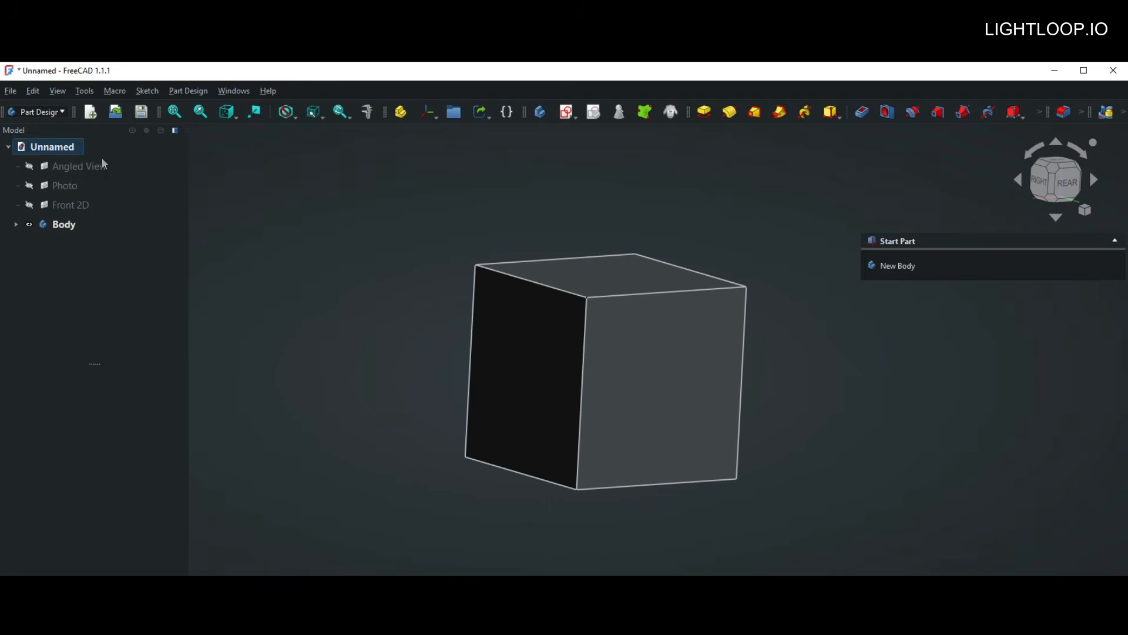
click(46, 226)
click(29, 225)
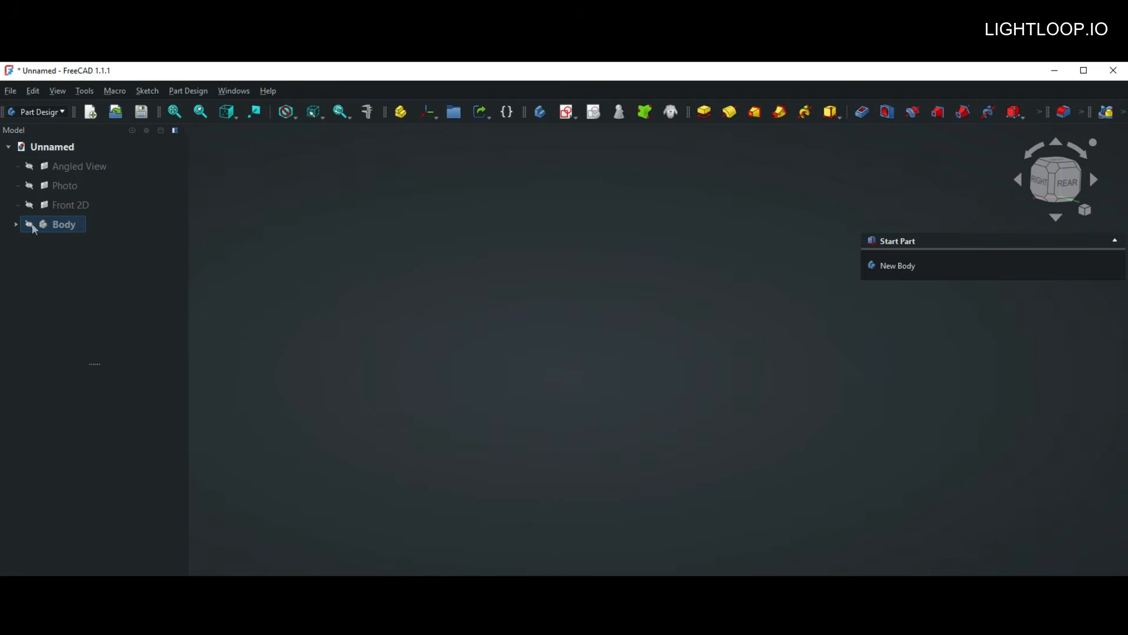
click(11, 92)
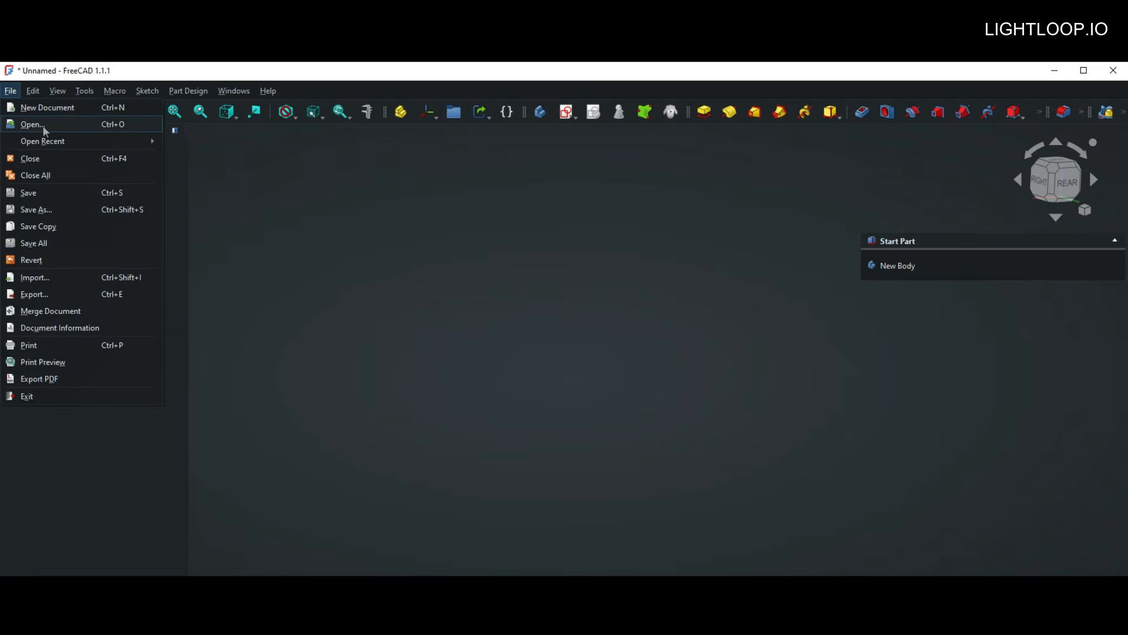
click(221, 158)
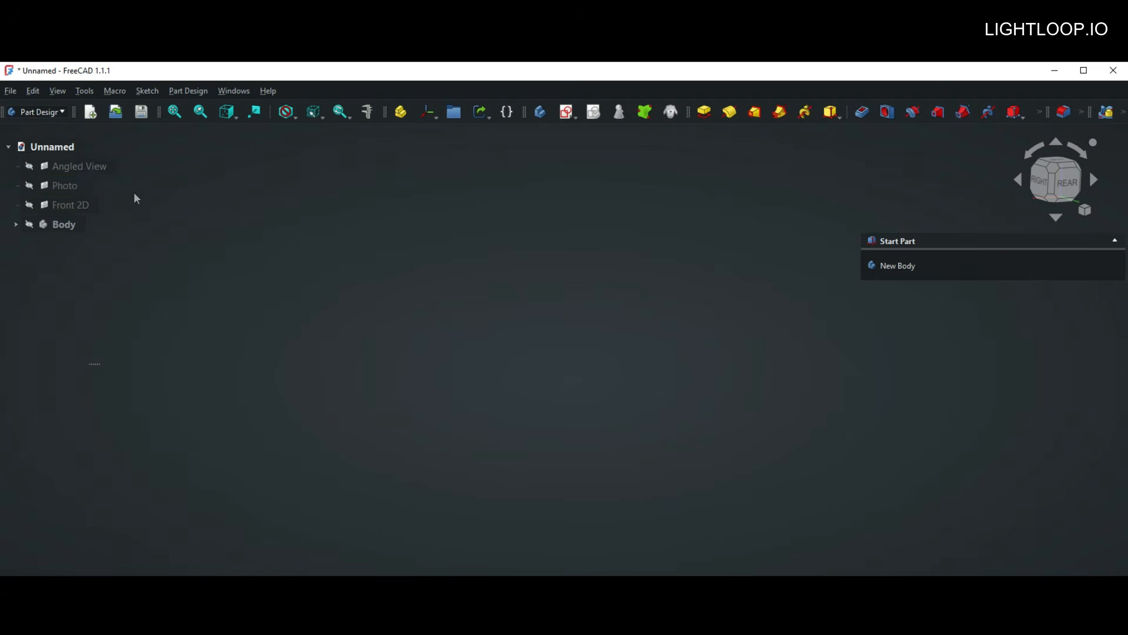
Place the Front 2D reference image on the XZ-plane and show it in the standard front view.
double_click(66, 205)
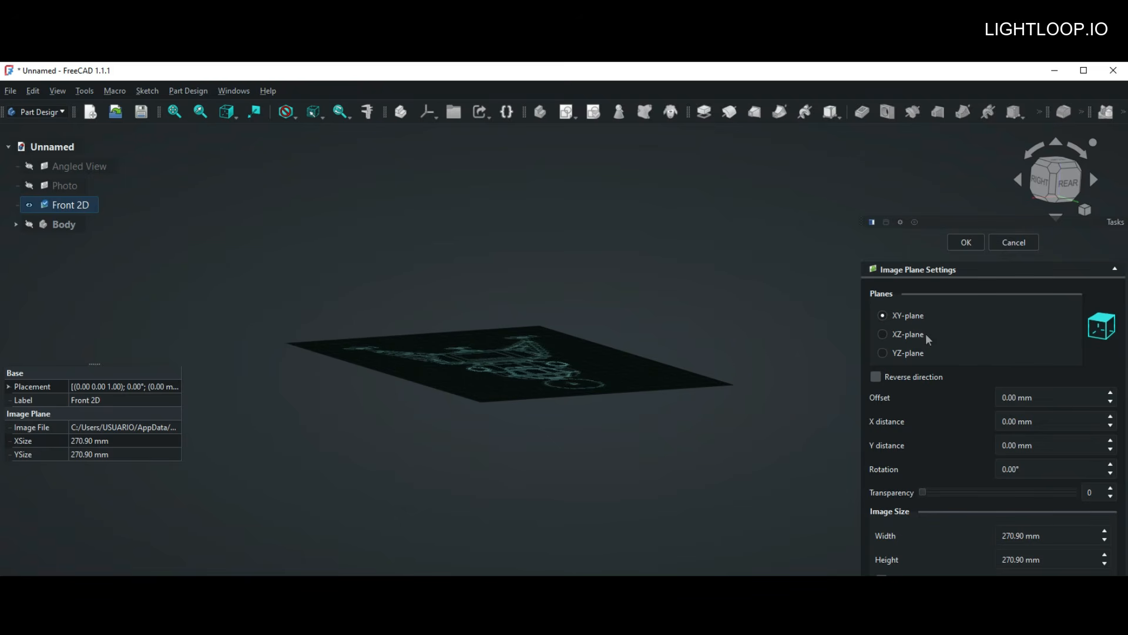
middle_drag(562, 377, 535, 393)
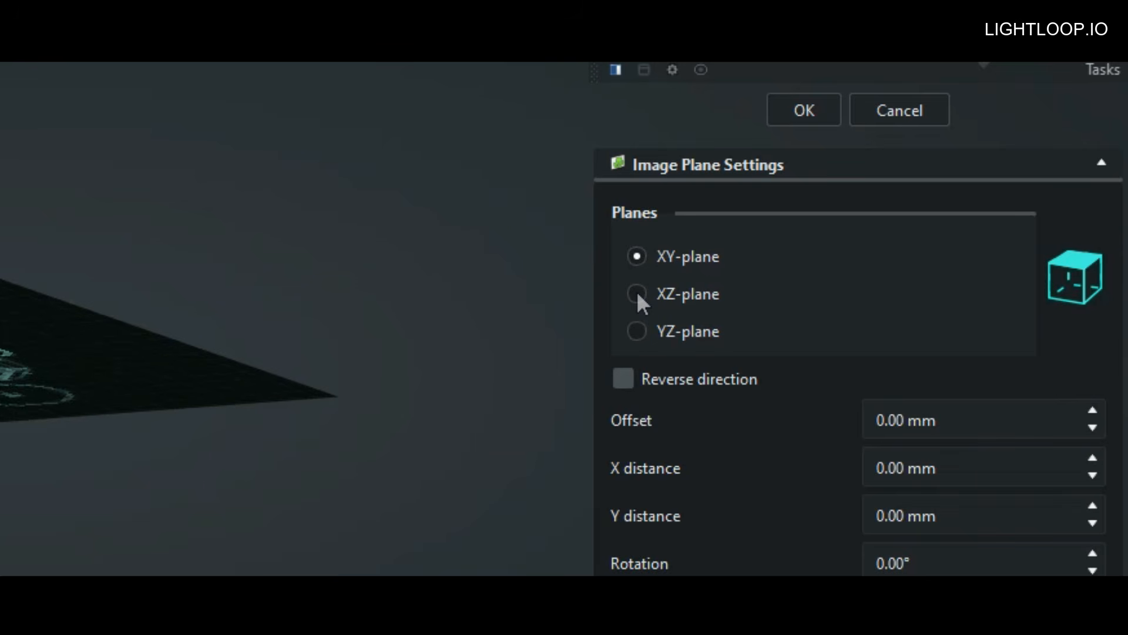
click(636, 292)
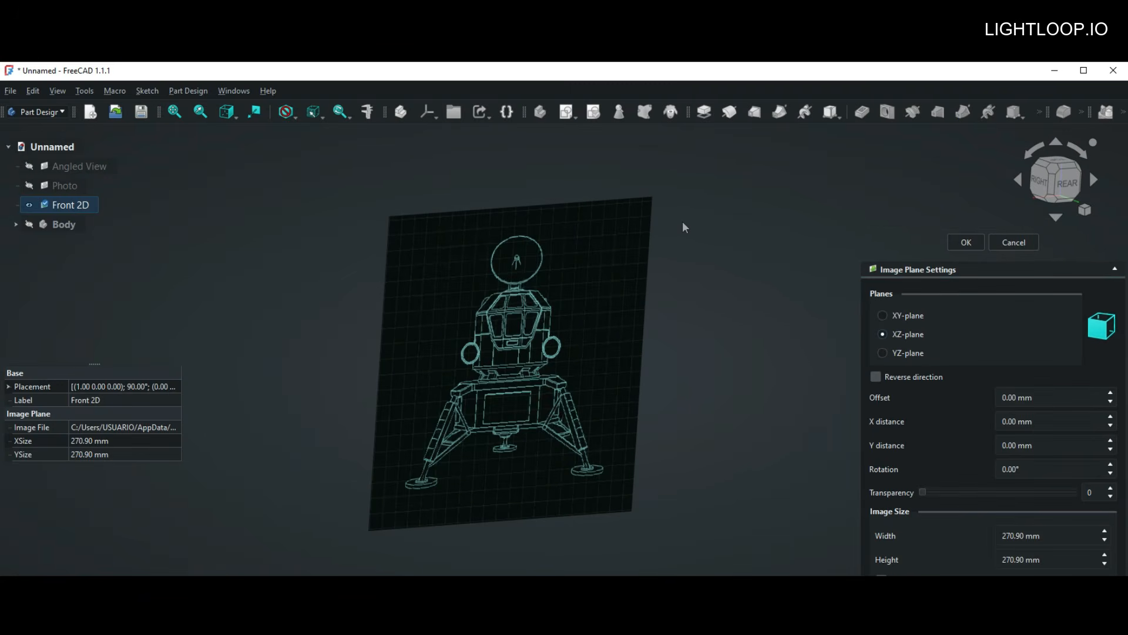
key(1)
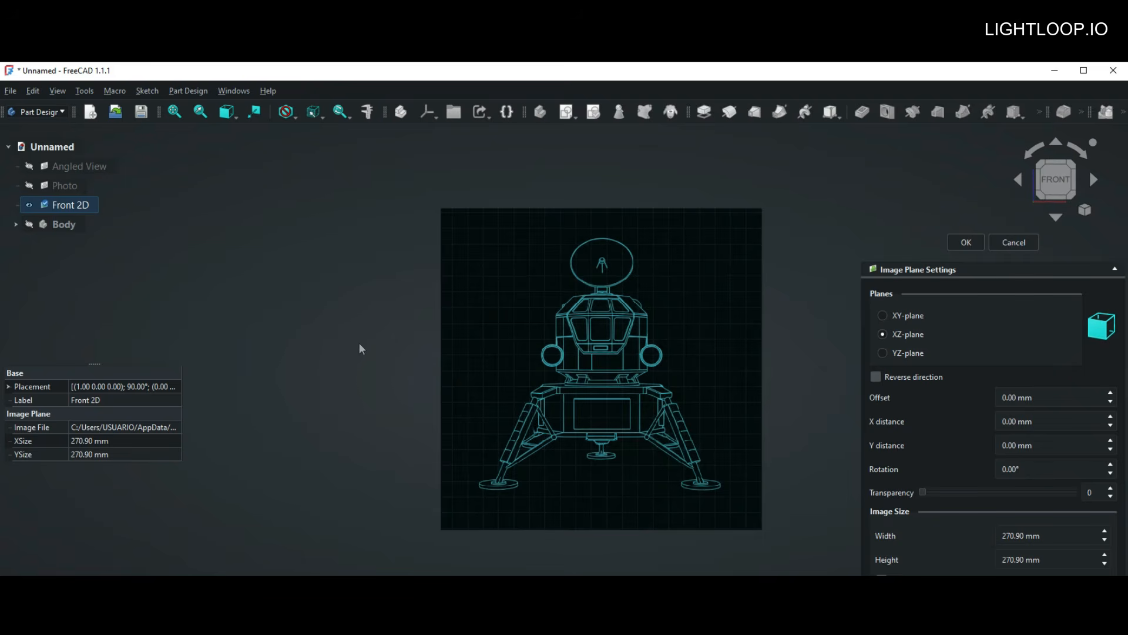
middle_drag(385, 360, 325, 373)
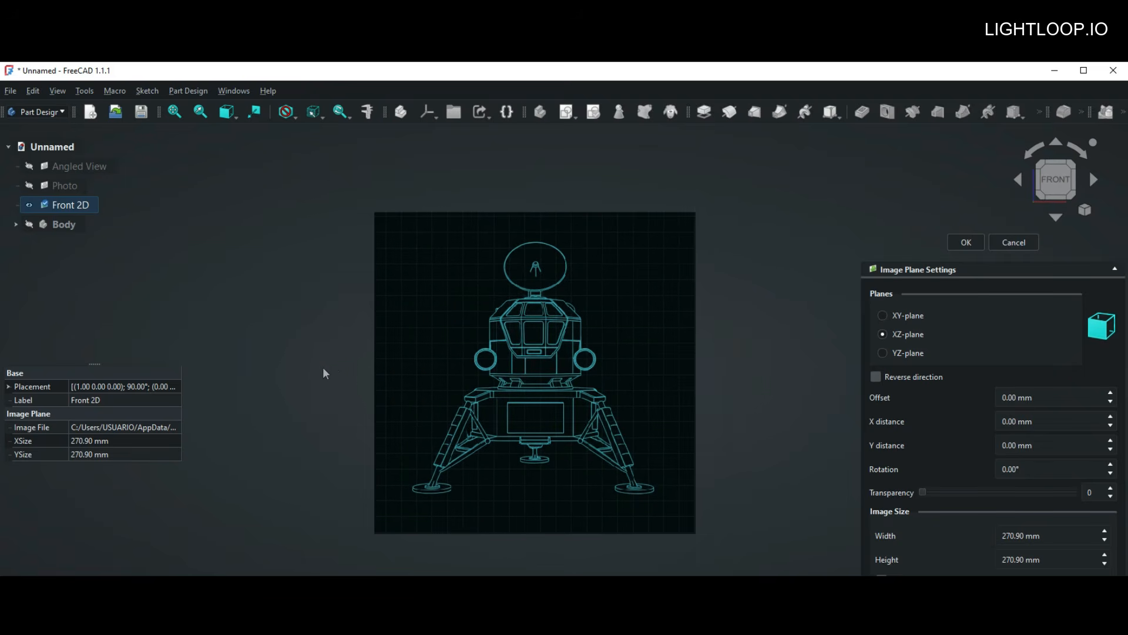
click(57, 91)
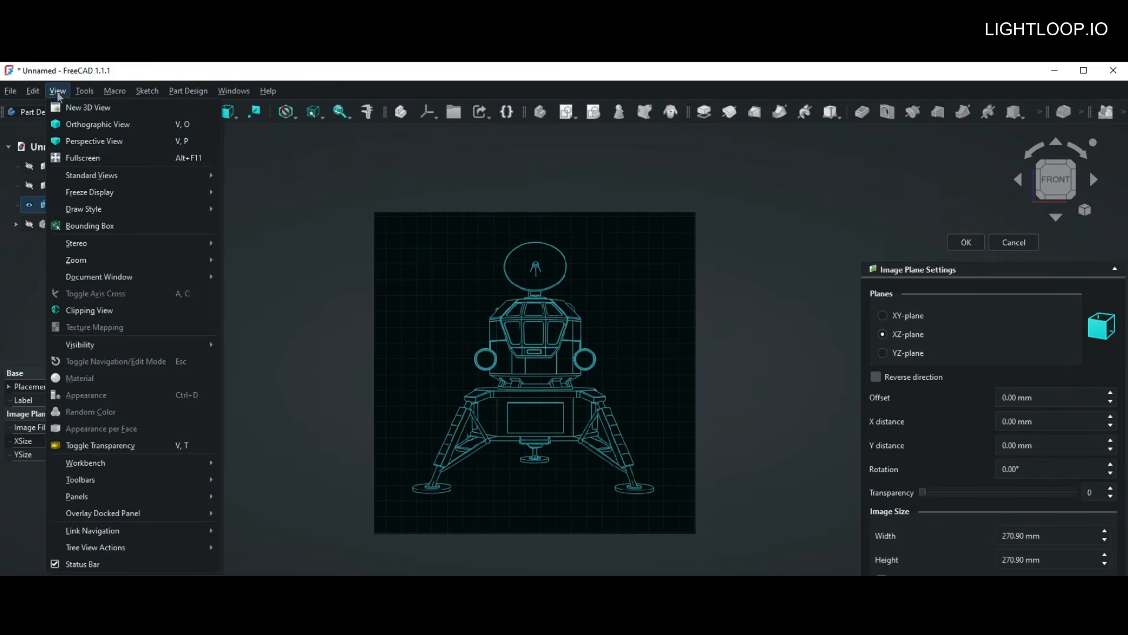
mouse_move(115, 176)
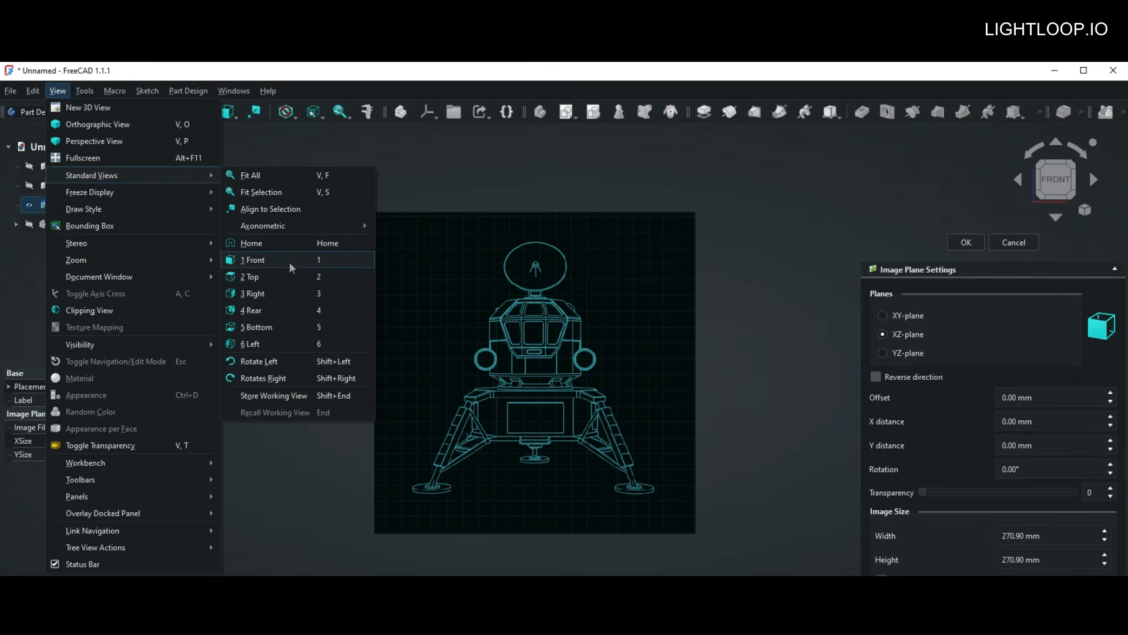
click(755, 263)
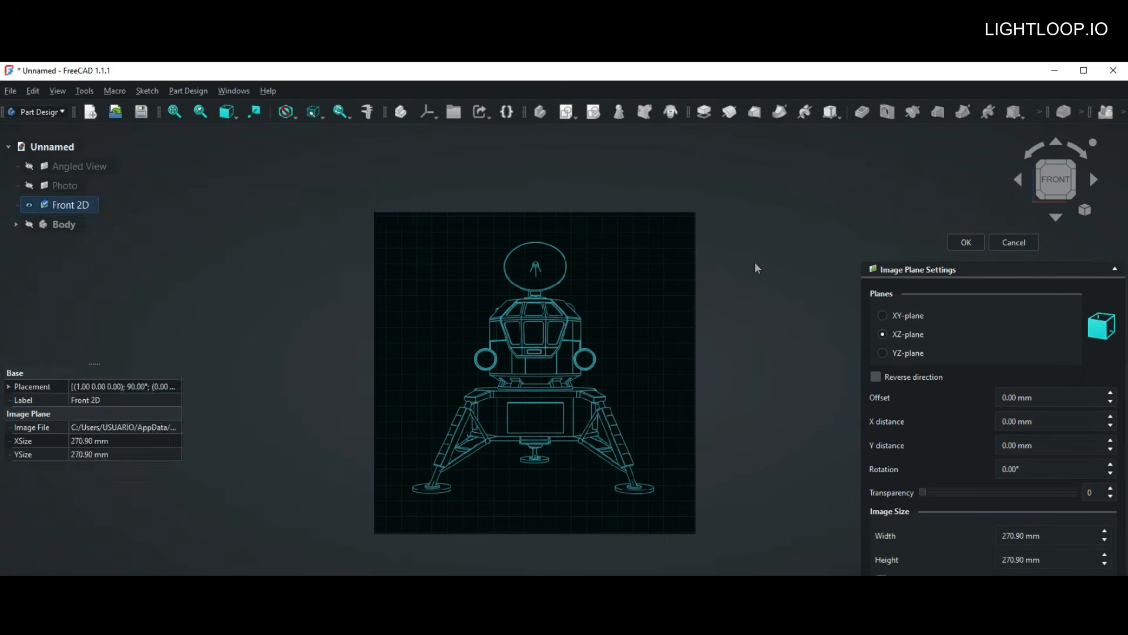
Deselect the Front 2D image, keep its transparency at 0 and accept the image plane settings.
click(755, 264)
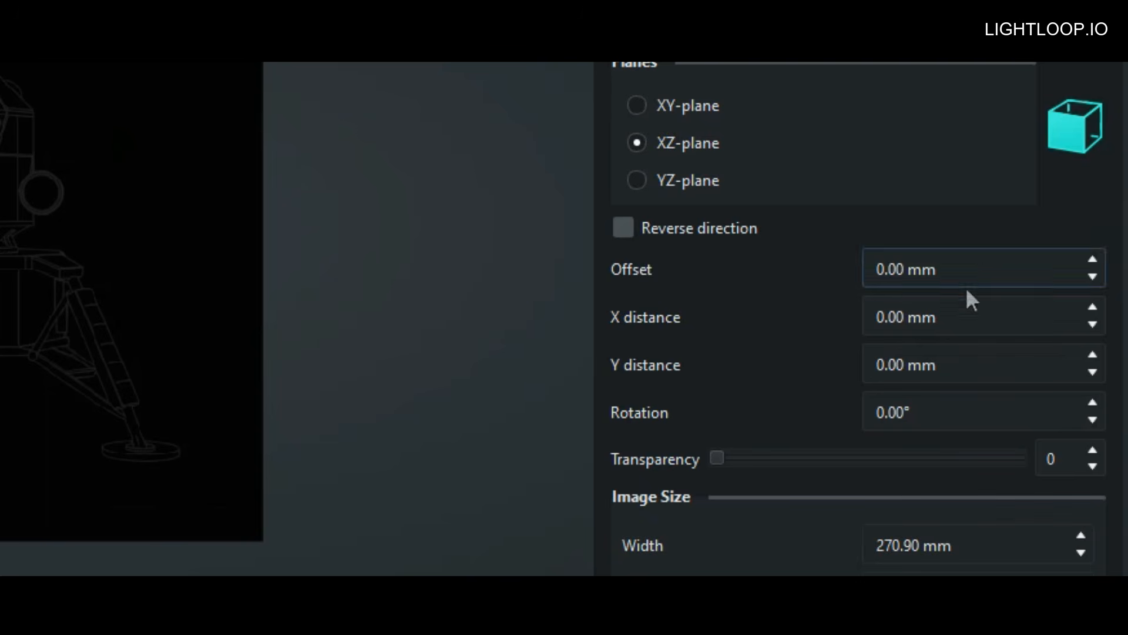
mouse_move(717, 458)
mouse_down()
mouse_move(845, 456)
mouse_move(698, 457)
mouse_up()
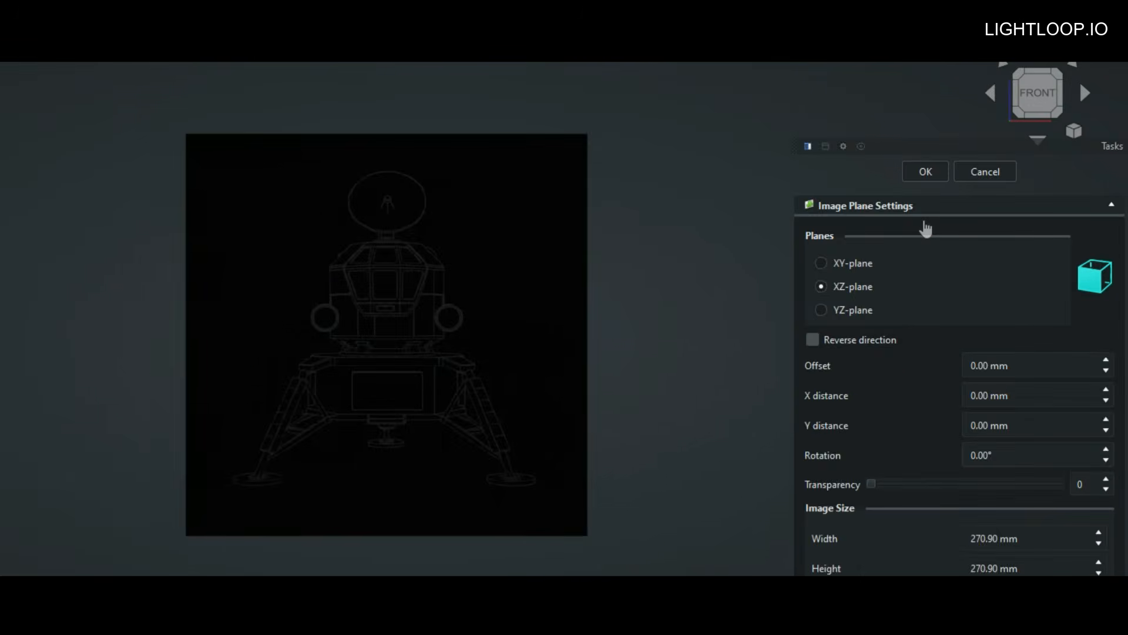
click(959, 241)
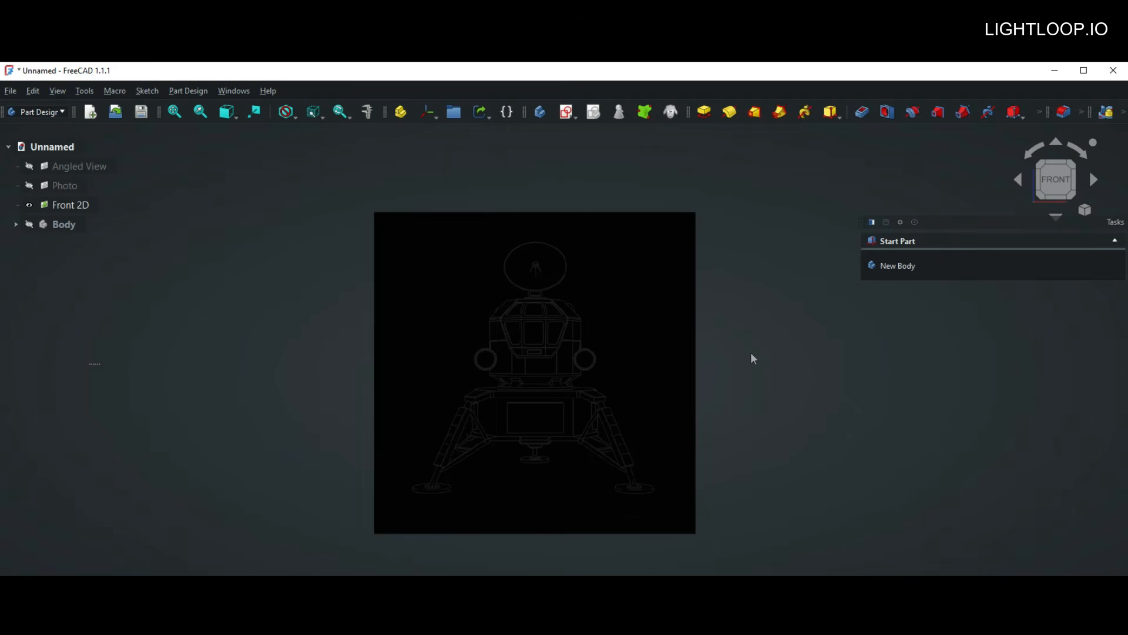
scroll(564, 382, up, 1)
scroll(563, 382, down, 1)
Rename the hidden Body as Cube and the Front 2D image as Sketch Reference in the model tree.
click(30, 226)
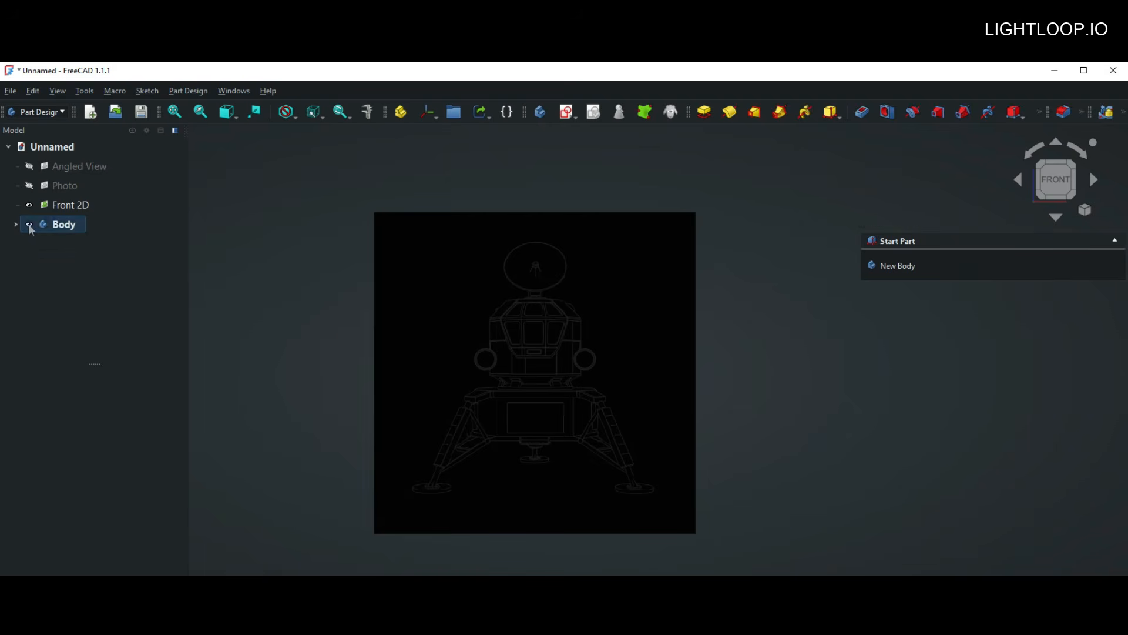
click(29, 226)
click(66, 225)
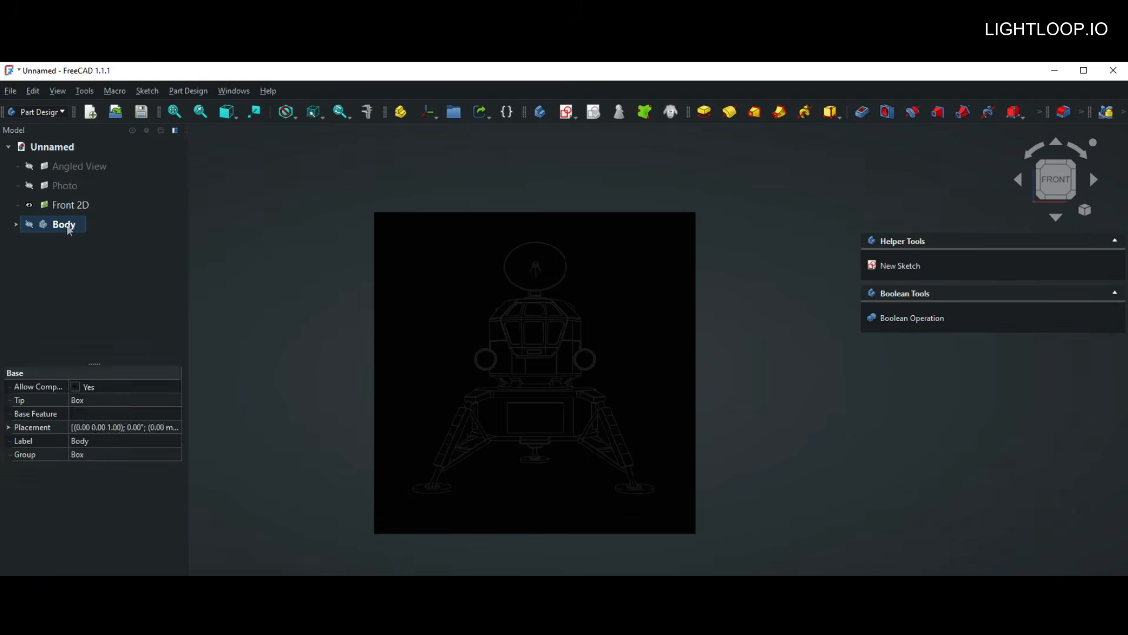
right_click(69, 225)
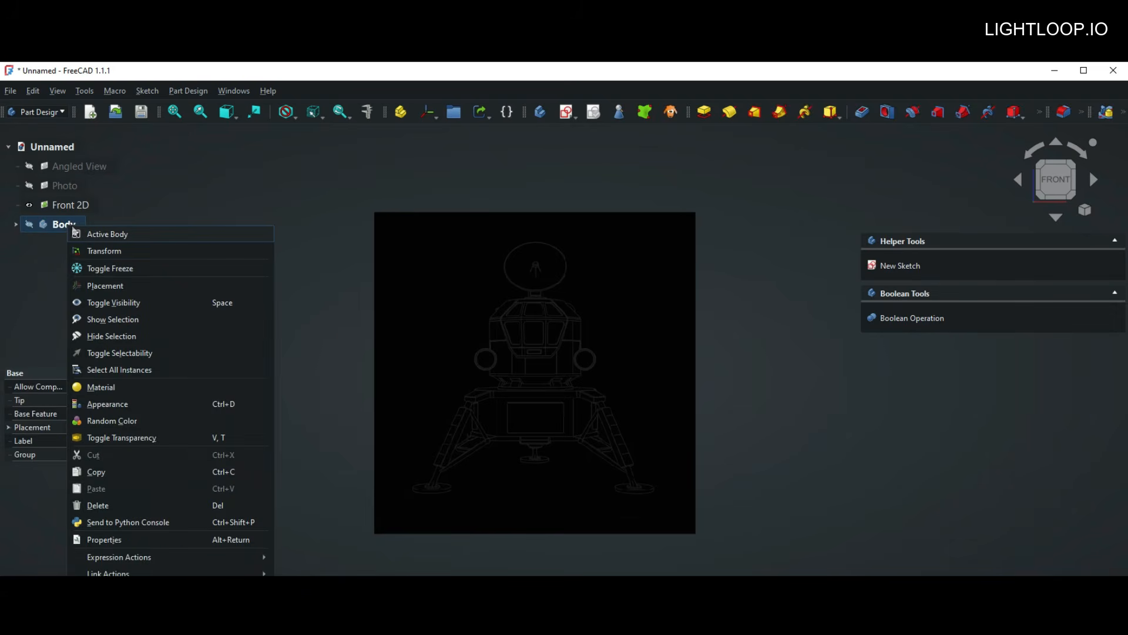
click(77, 235)
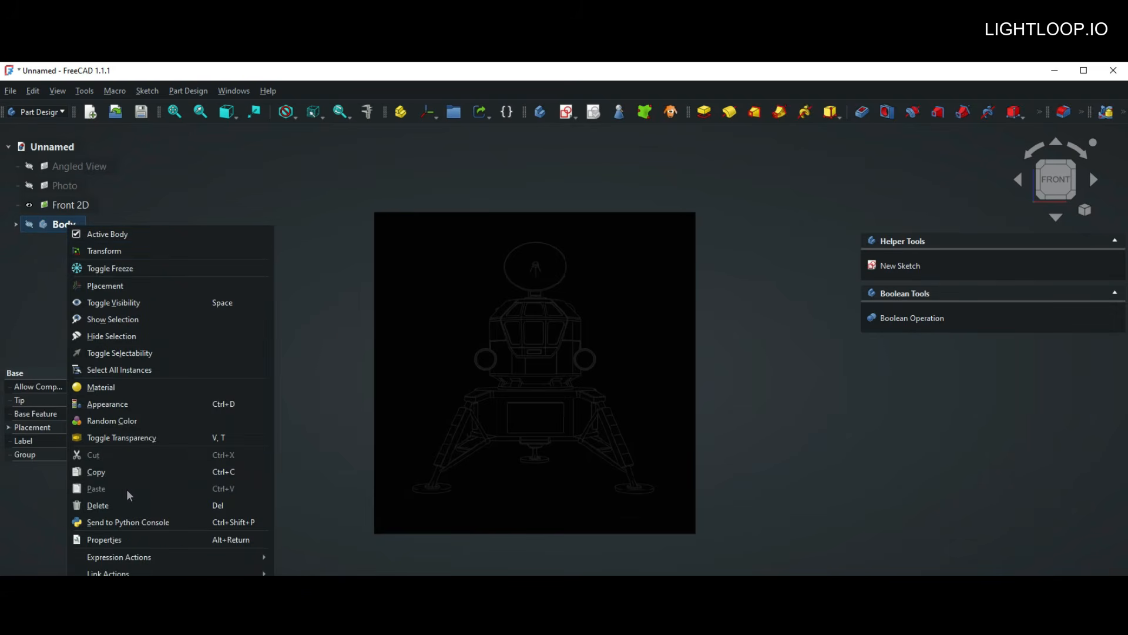
key(F2)
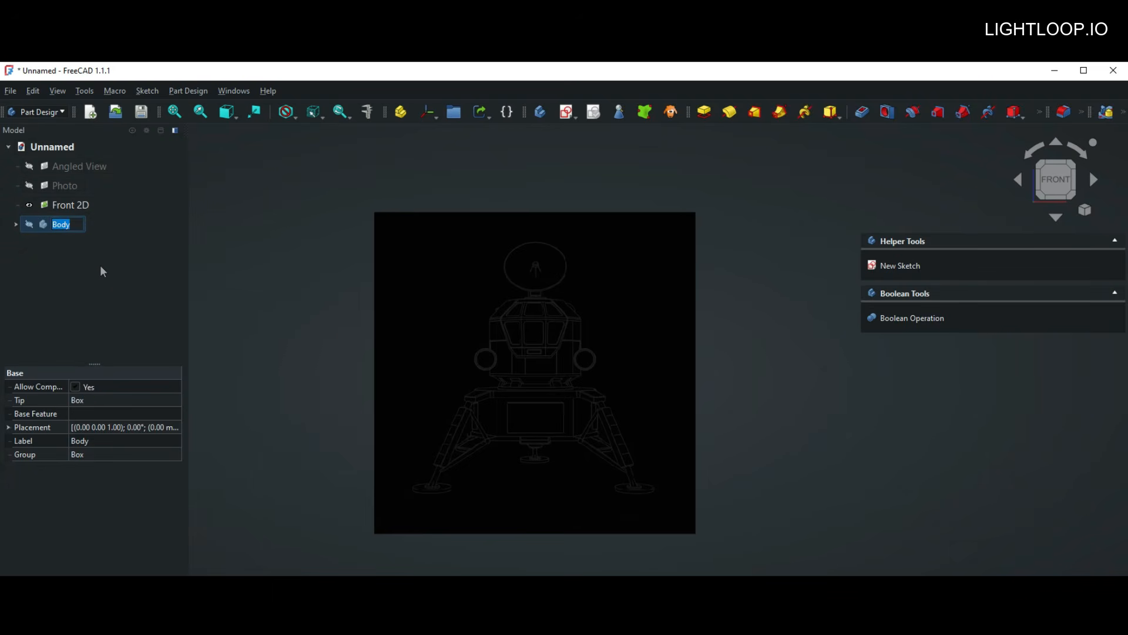
text(Cube)
click(100, 266)
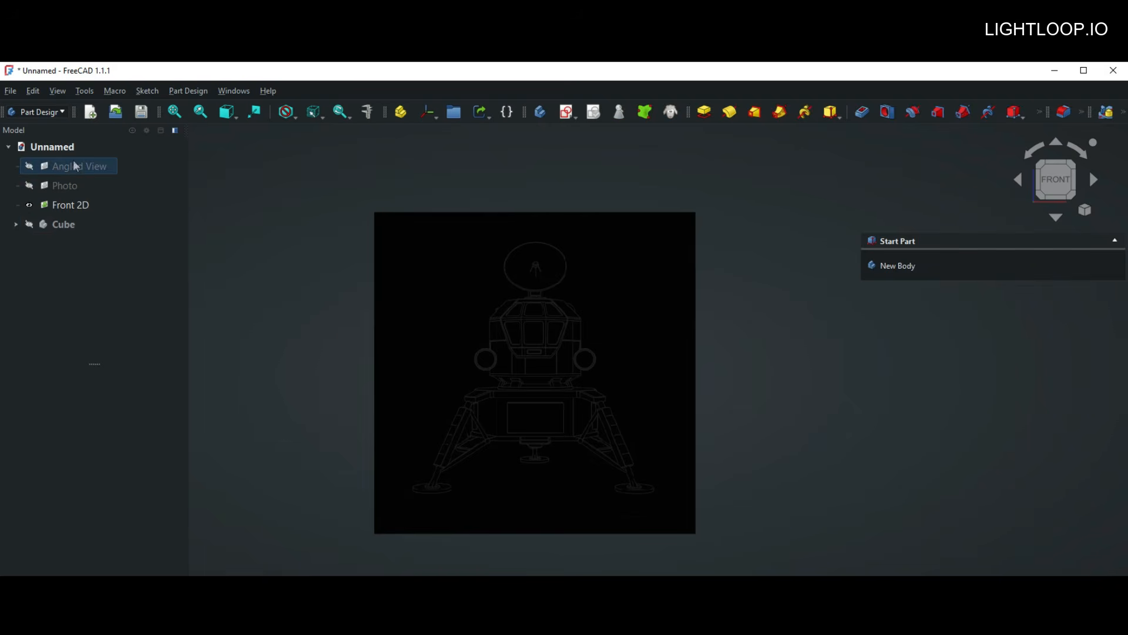
click(69, 205)
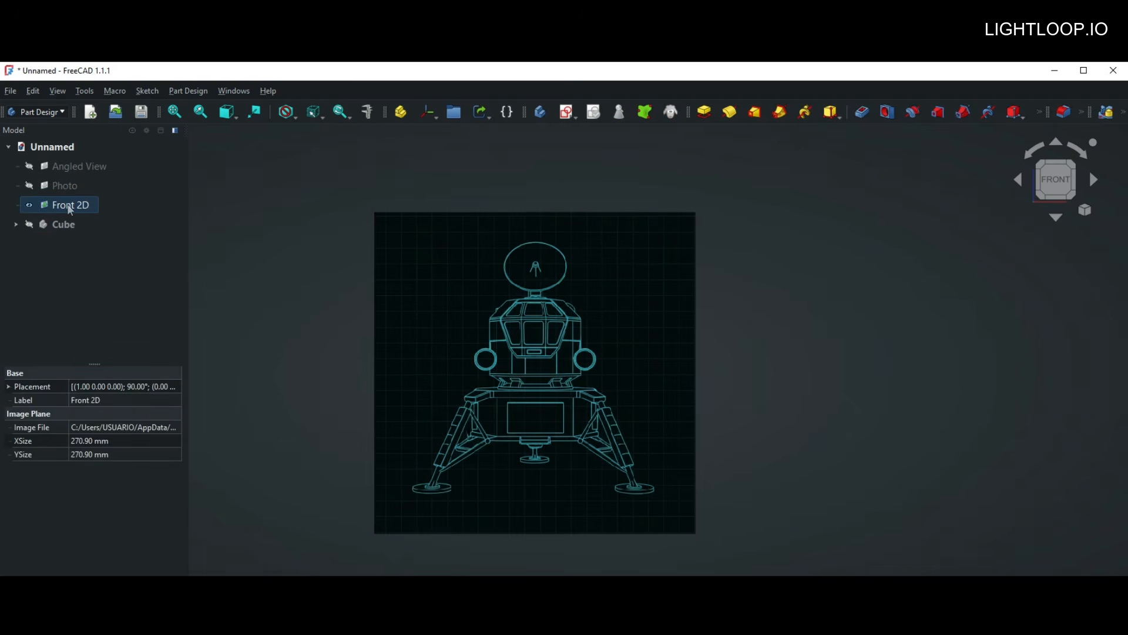
click(321, 355)
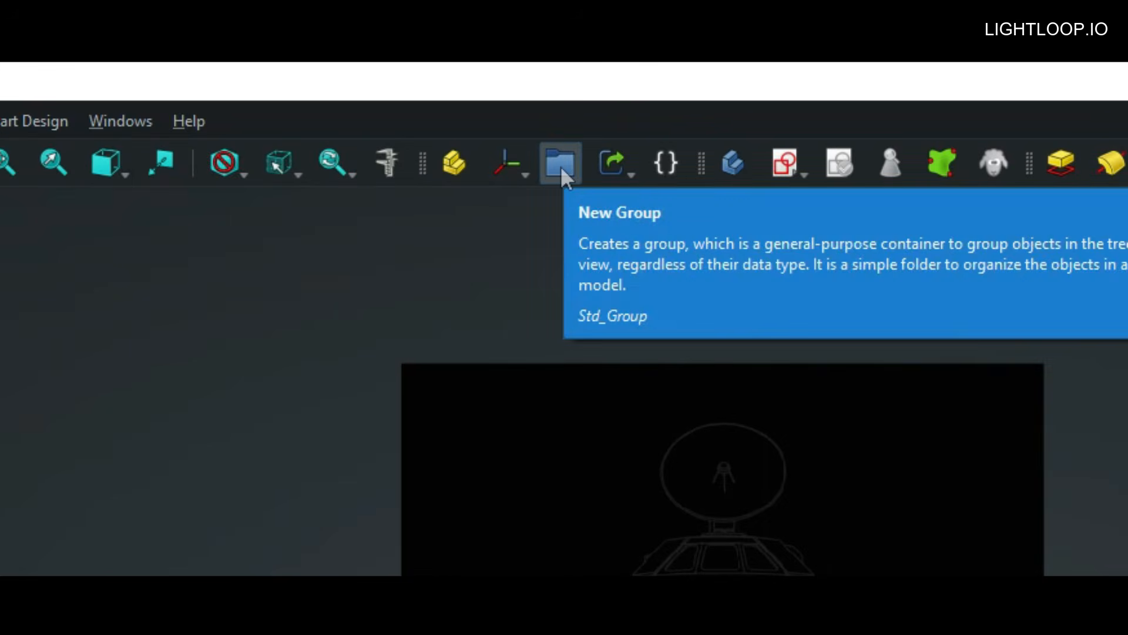
Create a new group in the document and rename it as Reference Images.
click(561, 165)
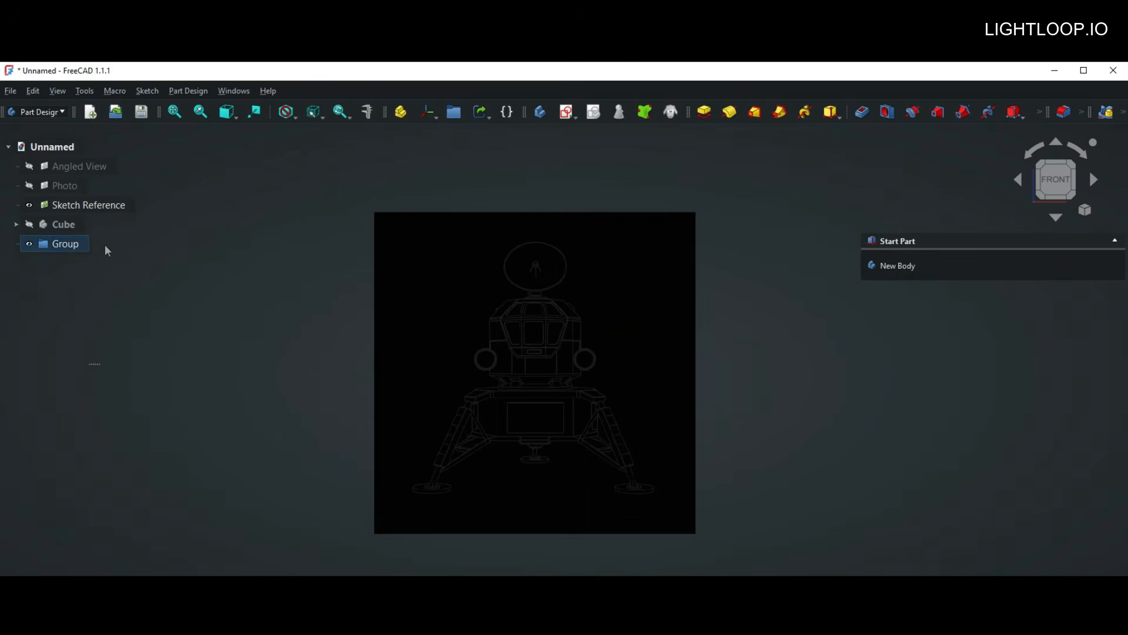
click(67, 244)
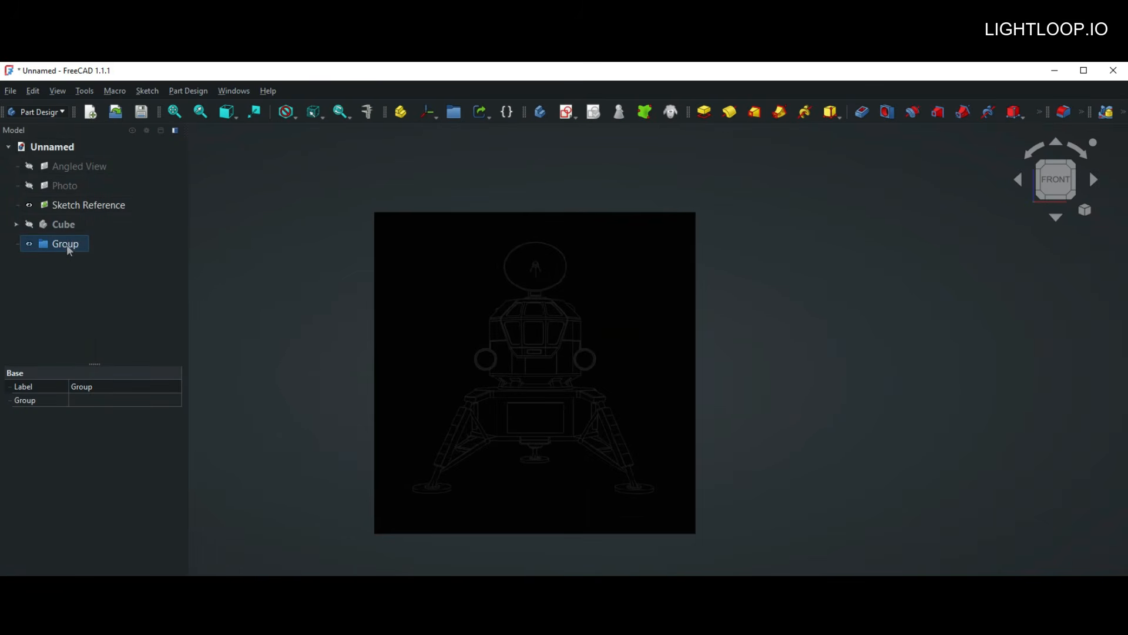
right_click(68, 245)
click(132, 575)
key(BackSpace)
text(Reference IMages)
key(BackSpace)
key(BackSpace)
key(BackSpace)
key(BackSpace)
key(BackSpace)
text(mages)
key(Return)
click(120, 319)
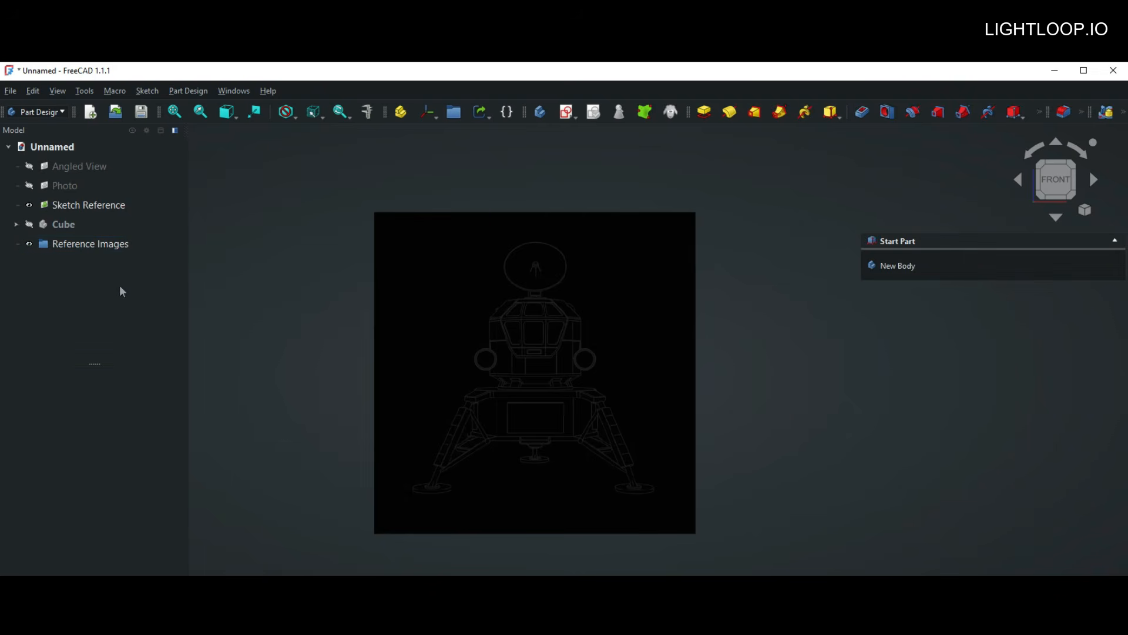
Move Angled View, Photo and Sketch Reference into the Reference Images group and hide the group.
mouse_move(65, 167)
mouse_down()
mouse_move(69, 244)
mouse_move(75, 198)
mouse_move(75, 229)
mouse_move(78, 203)
mouse_move(149, 209)
mouse_up()
click(76, 223)
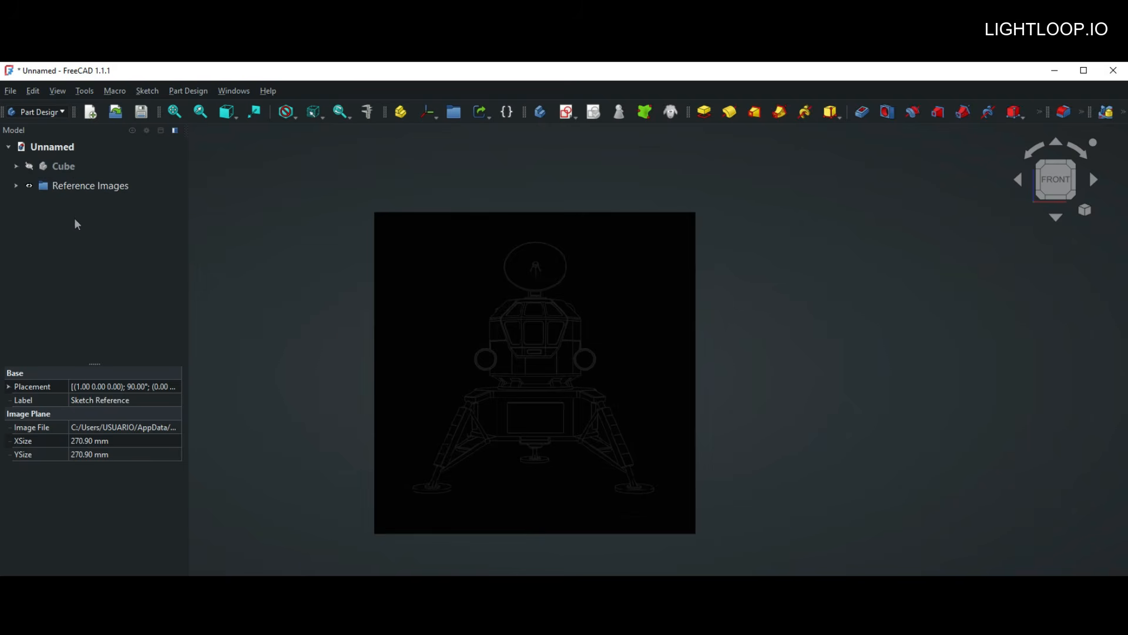
click(29, 185)
Make the Cube body visible and inspect its dark front face and lighter side face up close.
click(29, 167)
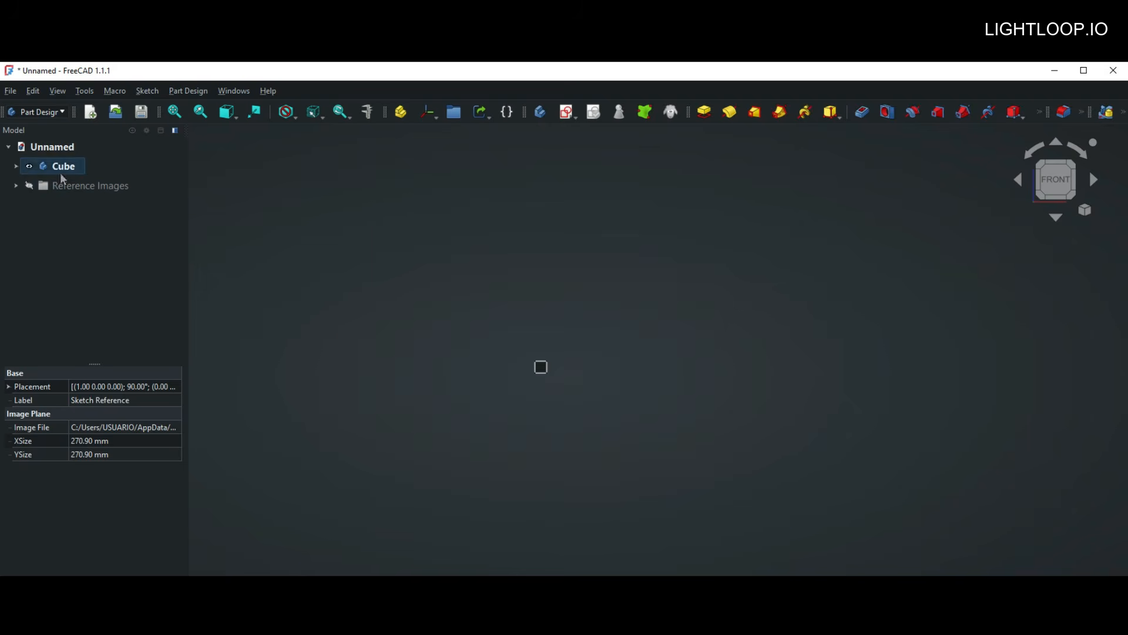
scroll(534, 368, up, 10)
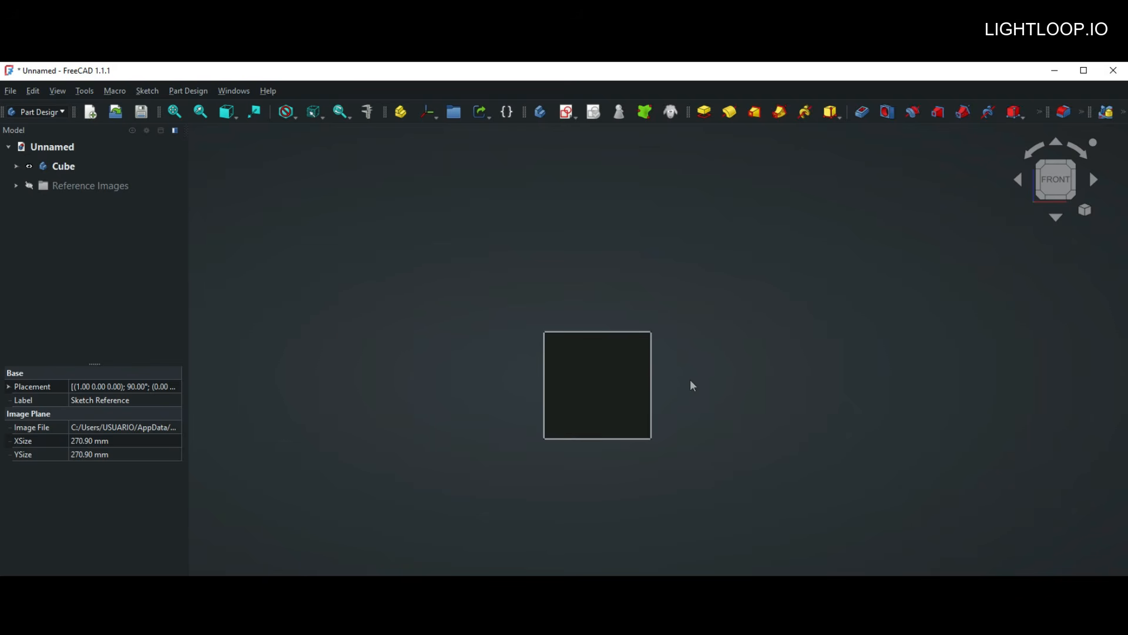
middle_drag(688, 383, 609, 387)
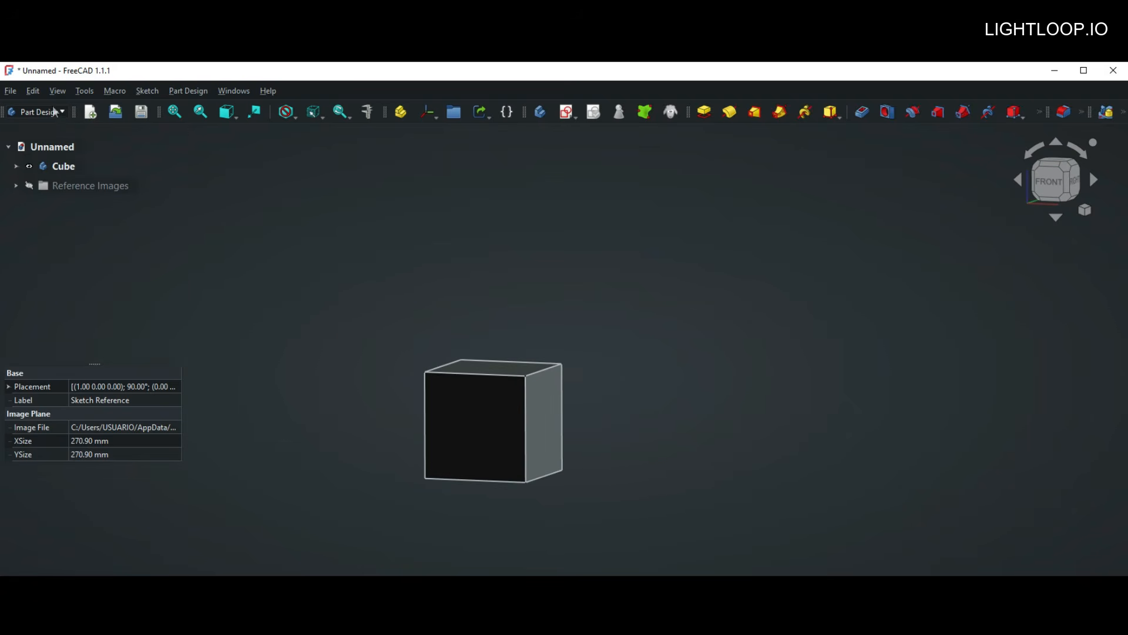
Open the Light Sources display preferences and place the dialog beside the cube so both can be seen.
click(33, 90)
click(67, 411)
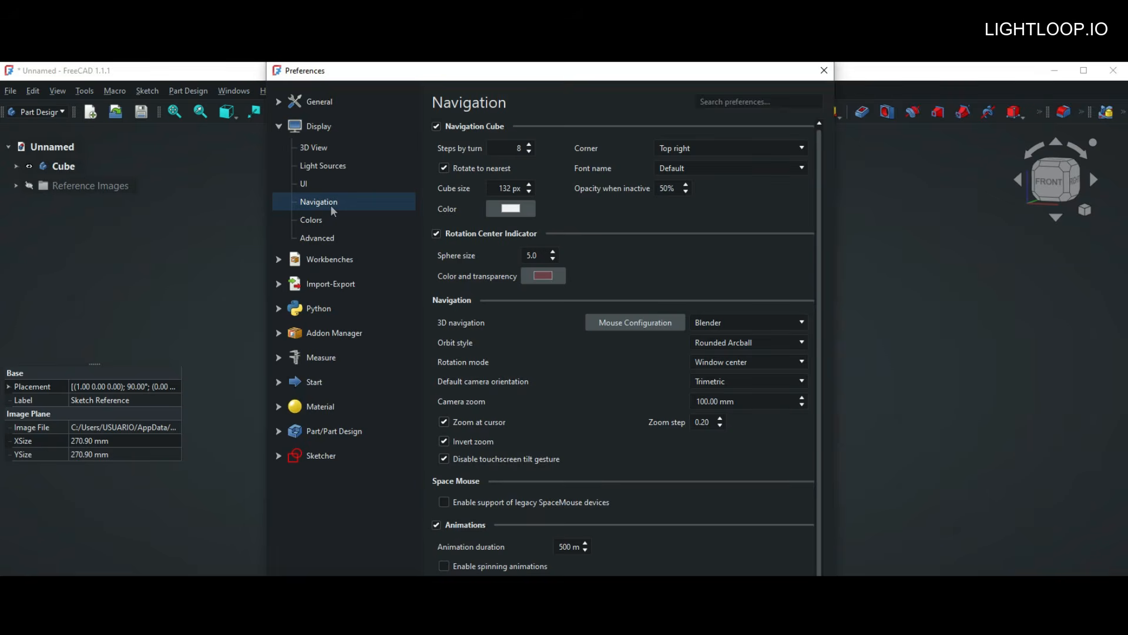
click(320, 165)
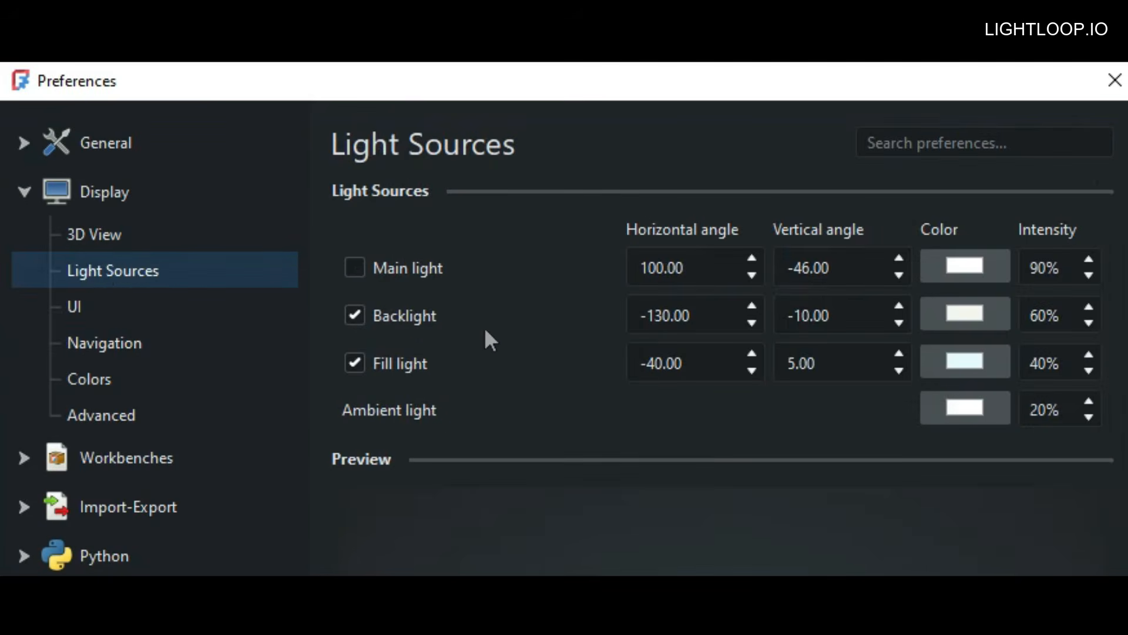
drag(234, 94, 675, 82)
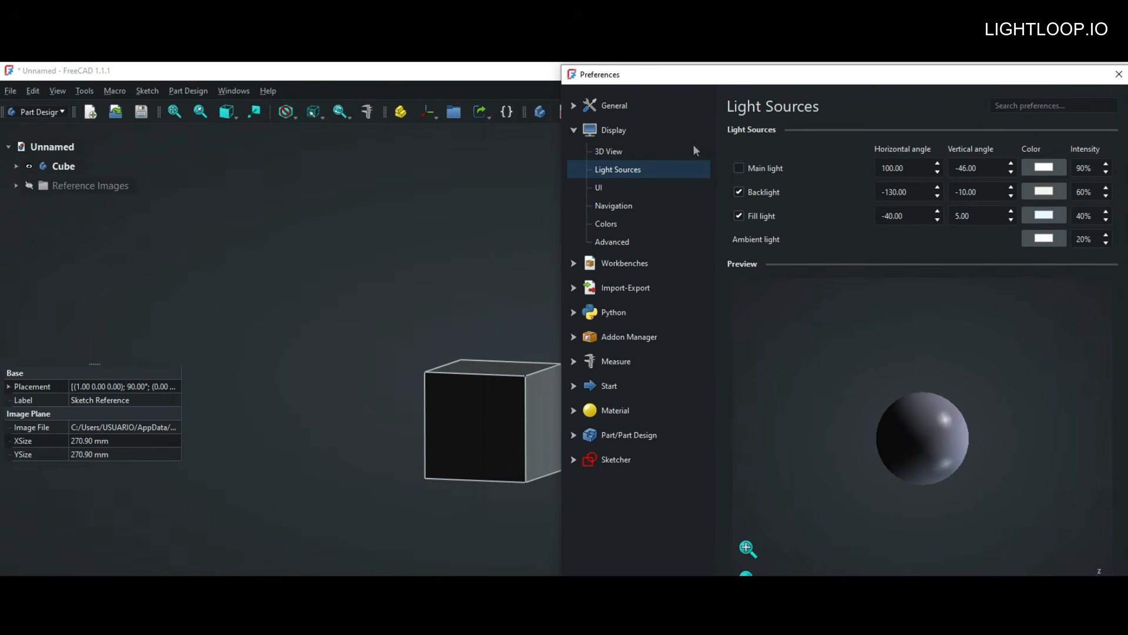
Toggle the Main light to compare its effect on the preview sphere, leaving it enabled.
click(739, 168)
click(739, 169)
click(740, 169)
click(740, 169)
click(740, 169)
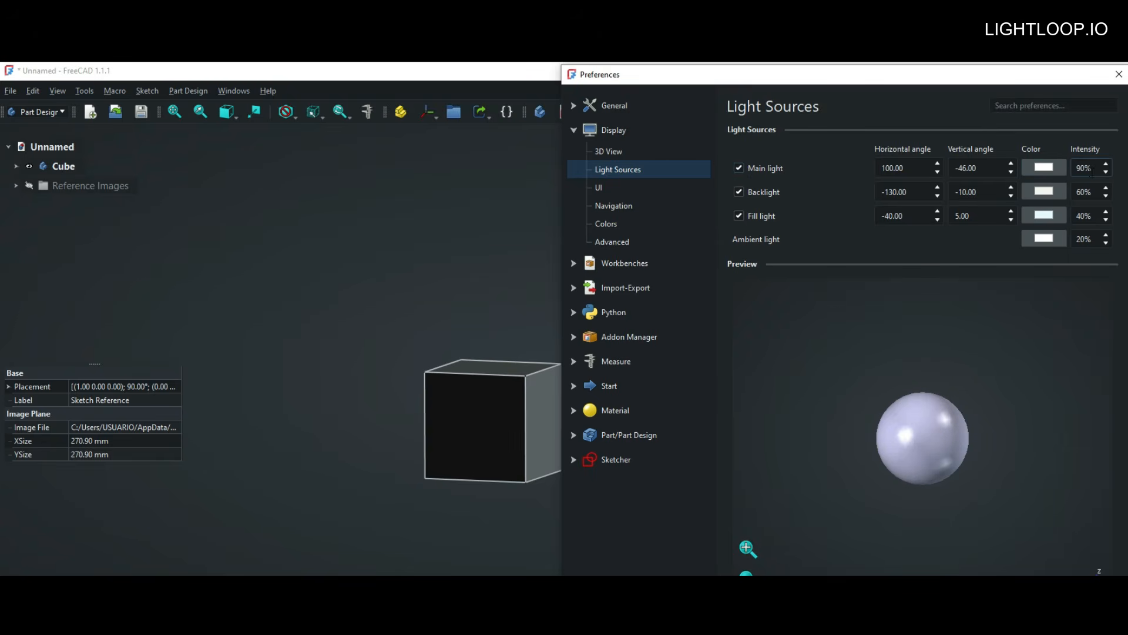
Try a Main light intensity of 50%, restore it to 90% and disable the light.
drag(1092, 169, 1046, 169)
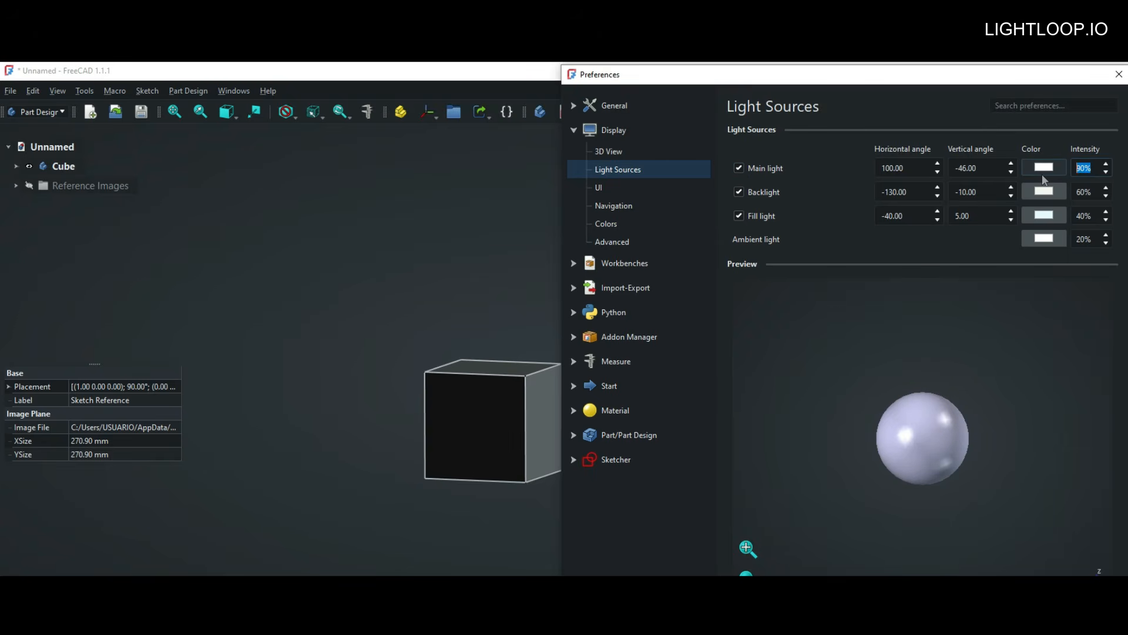
text(50)
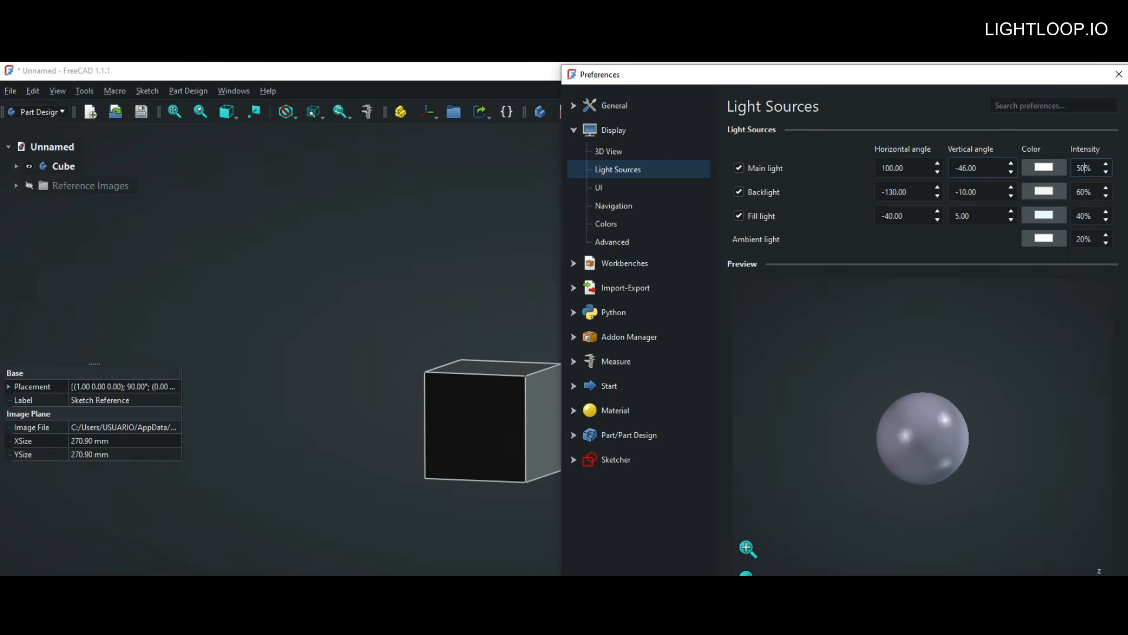
double_click(1083, 168)
text(9)
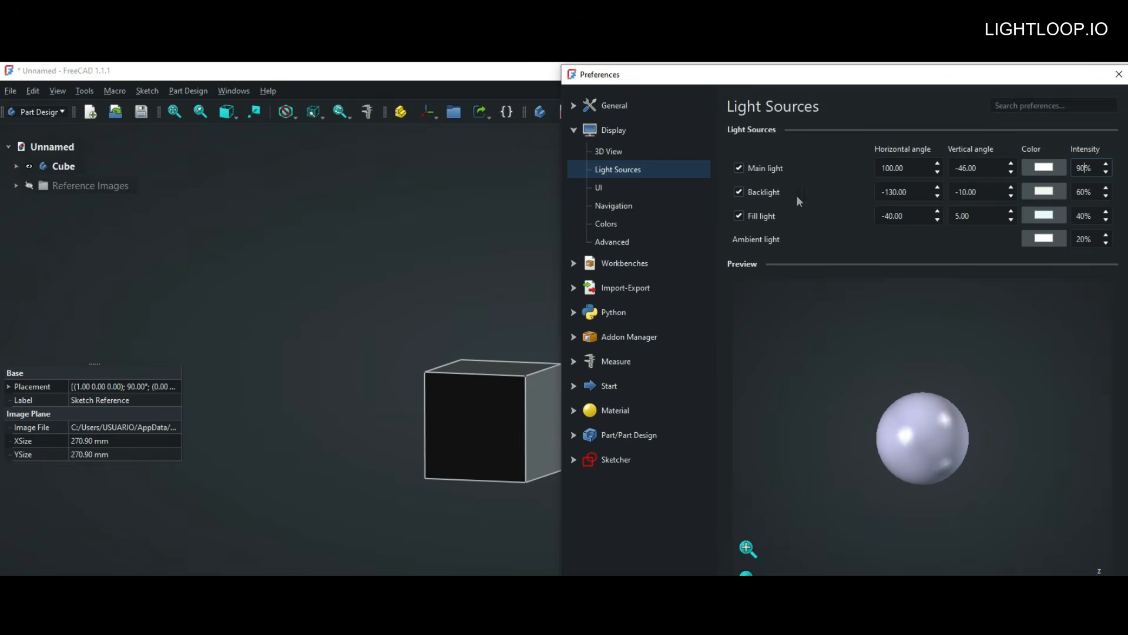
click(739, 169)
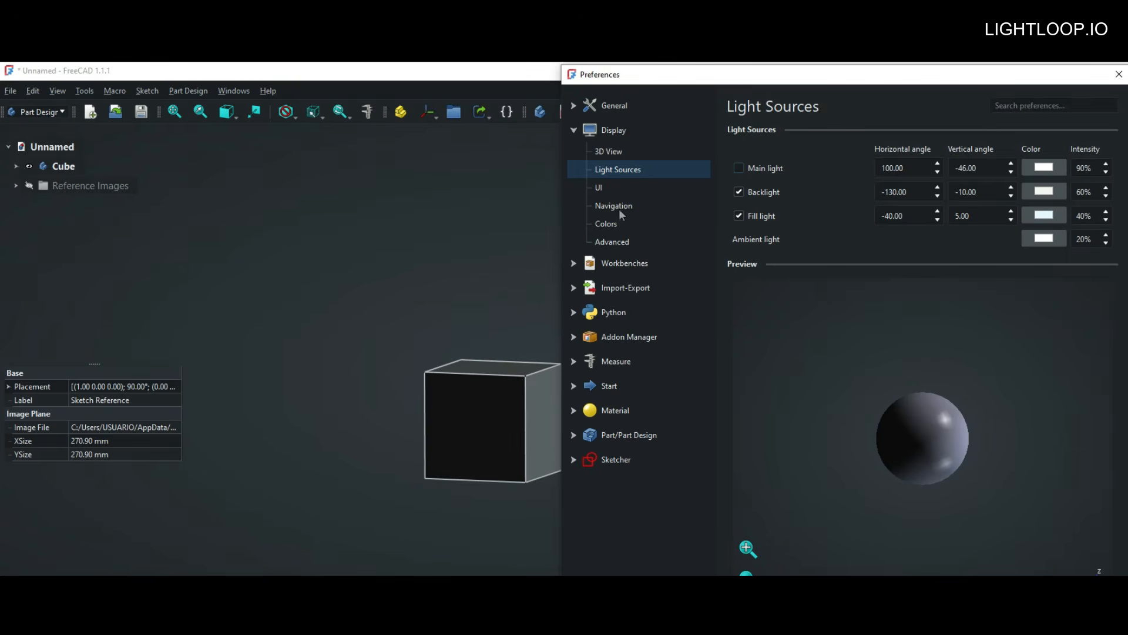
Set the 3D view's background colour to Linear gradient, accept the preferences and check the cube against it.
click(601, 226)
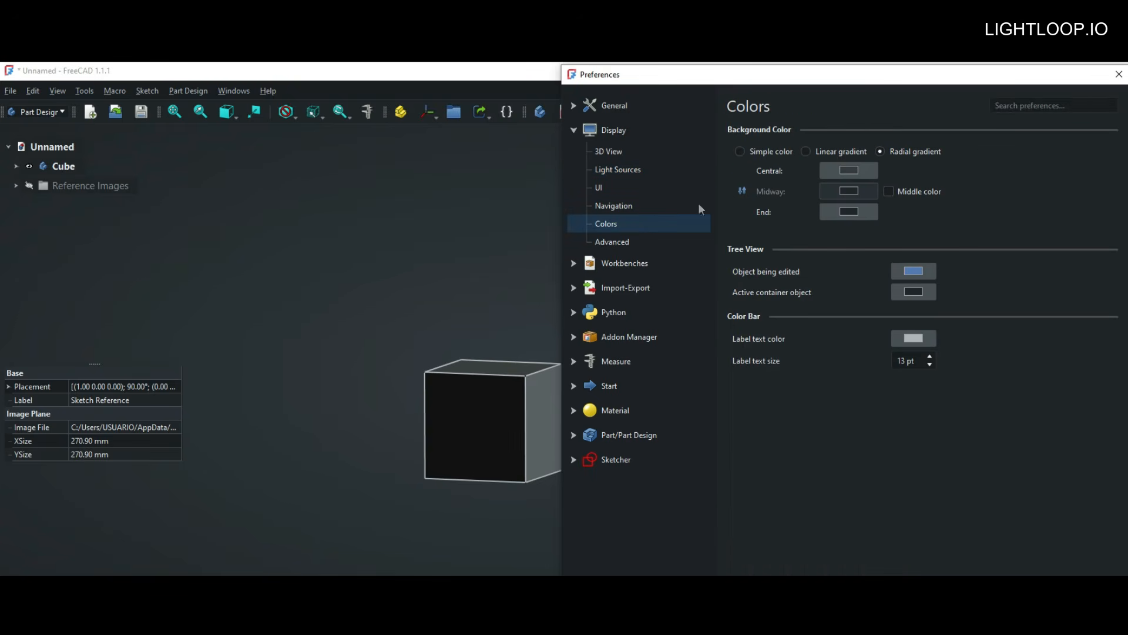
click(742, 153)
click(806, 151)
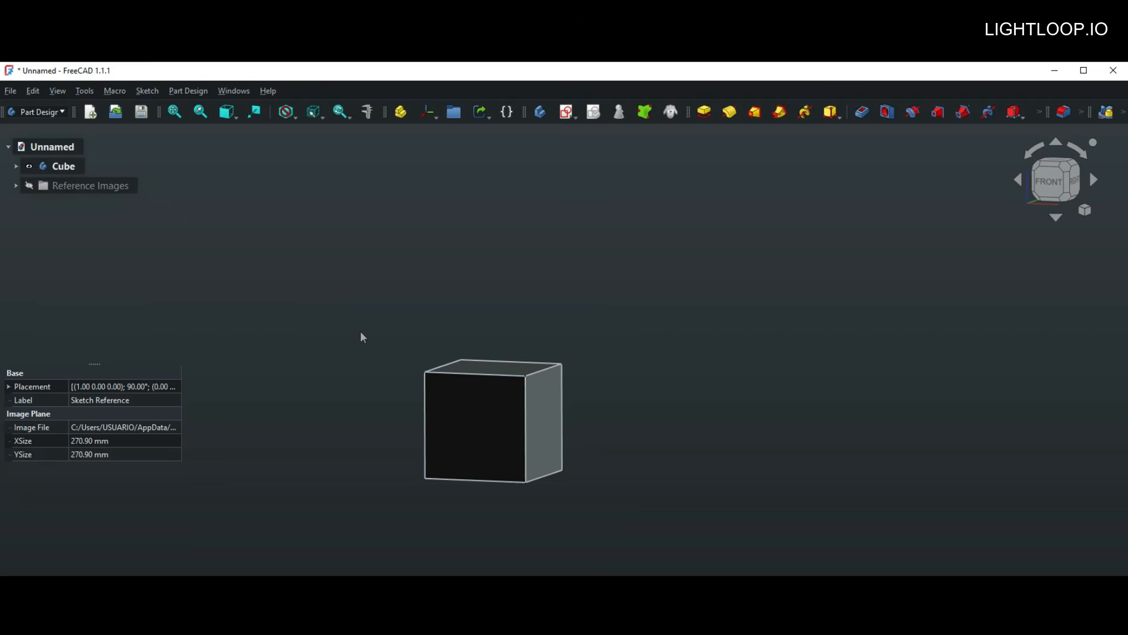
middle_drag(313, 348, 372, 291)
scroll(442, 374, up, 2)
middle_drag(443, 373, 411, 353)
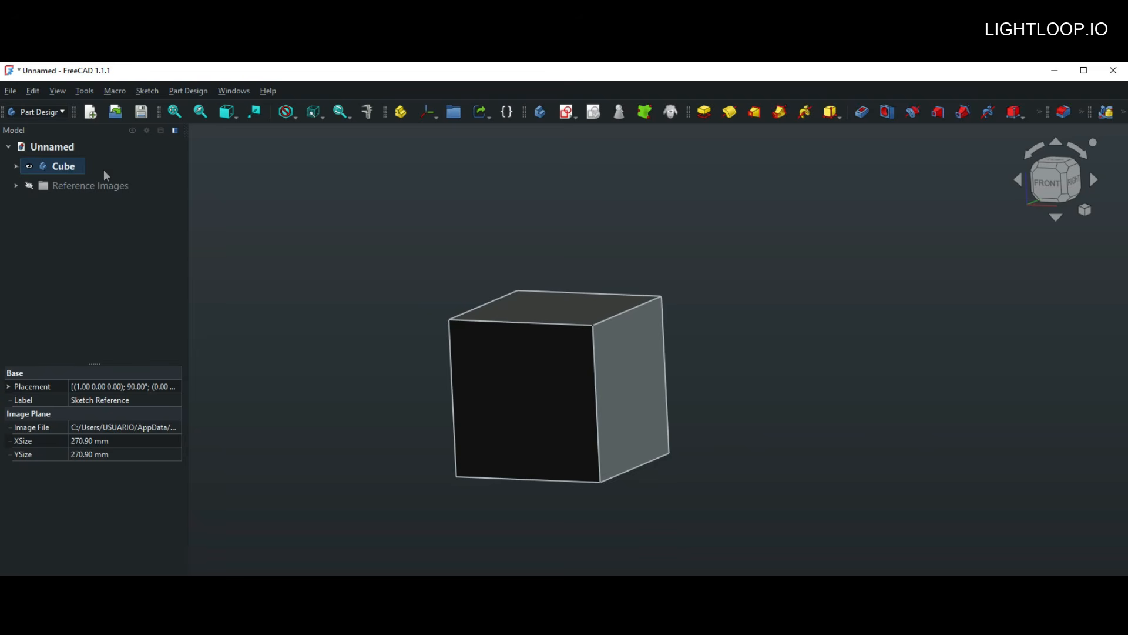
Review the appearance commands offered for the Cube body without applying any.
click(75, 168)
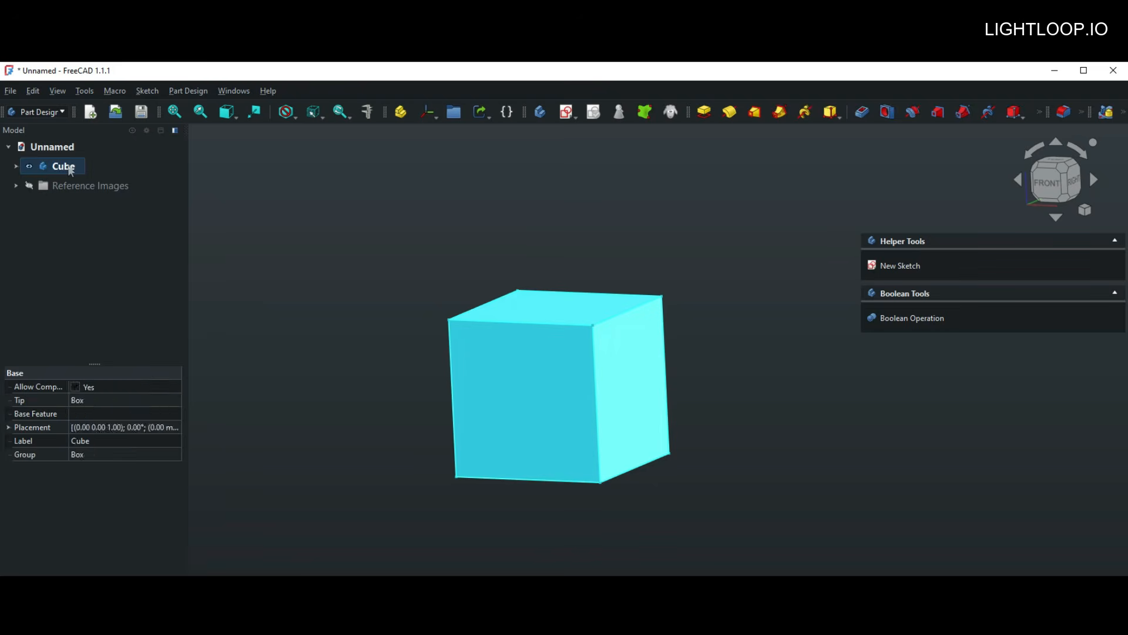
right_click(72, 167)
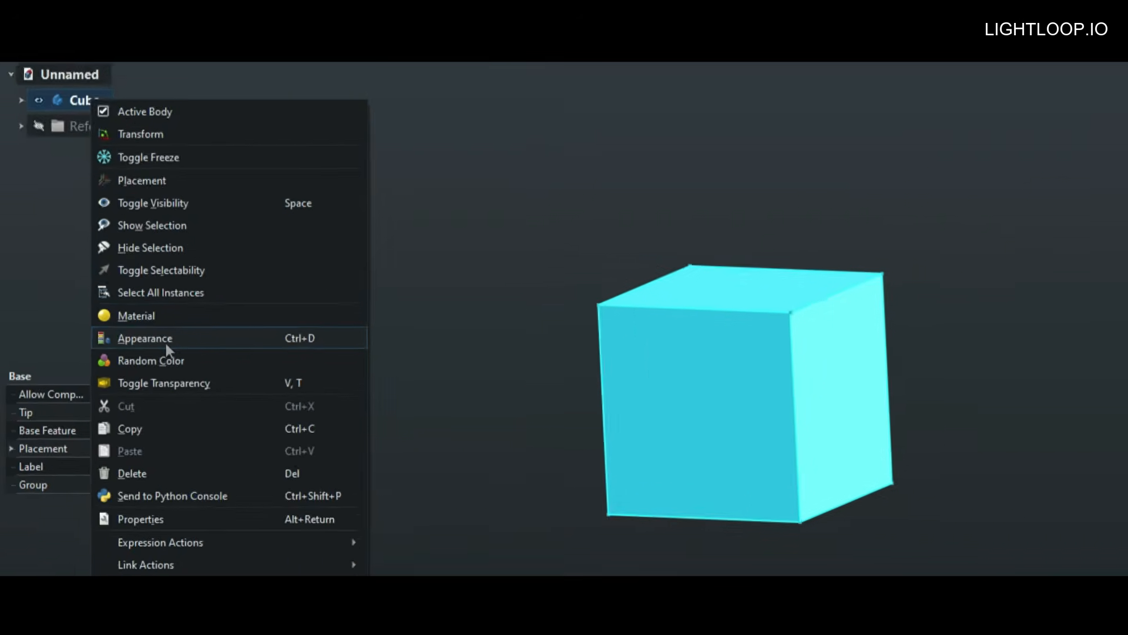
click(25, 232)
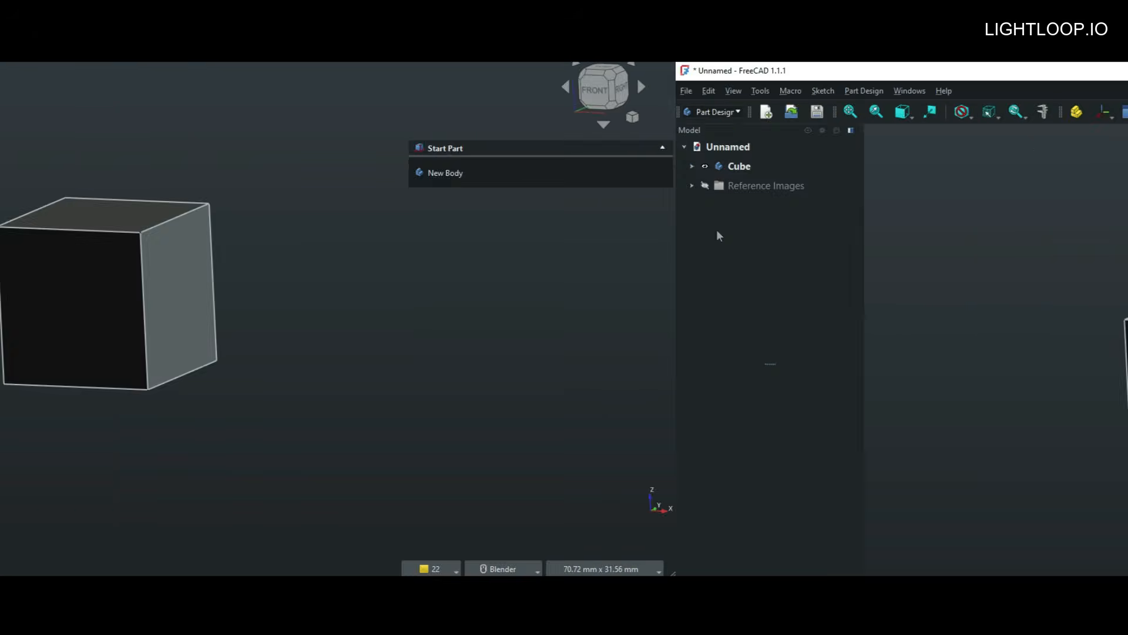
Set the Cube body's Shape Appearance colour to near-black #141414 in its view properties, and deselect the body to check it.
click(68, 75)
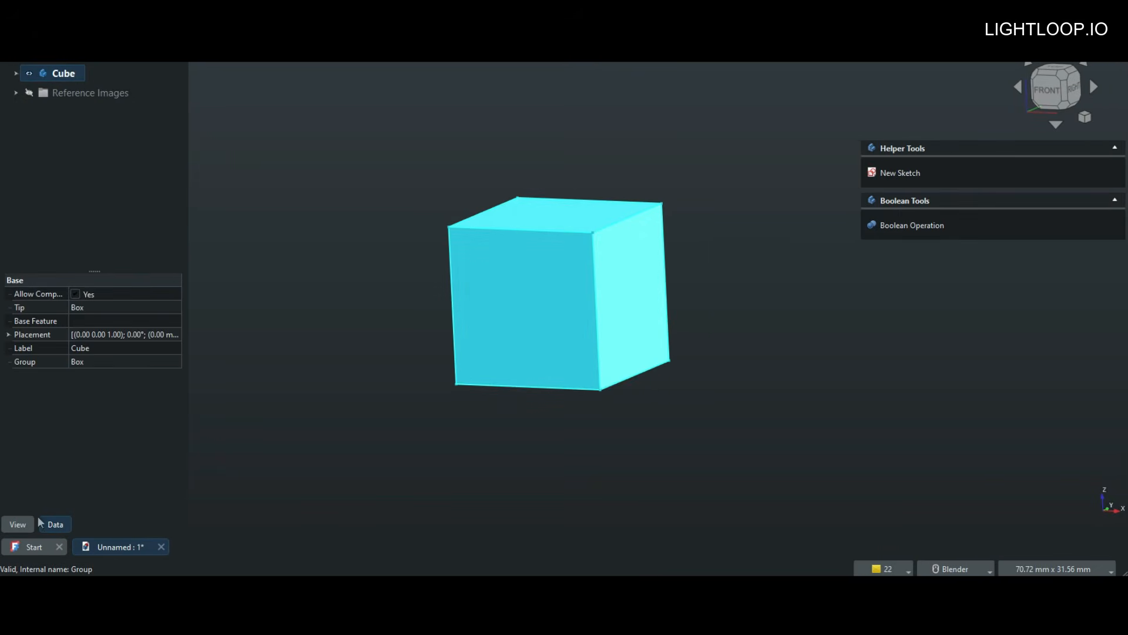
click(14, 525)
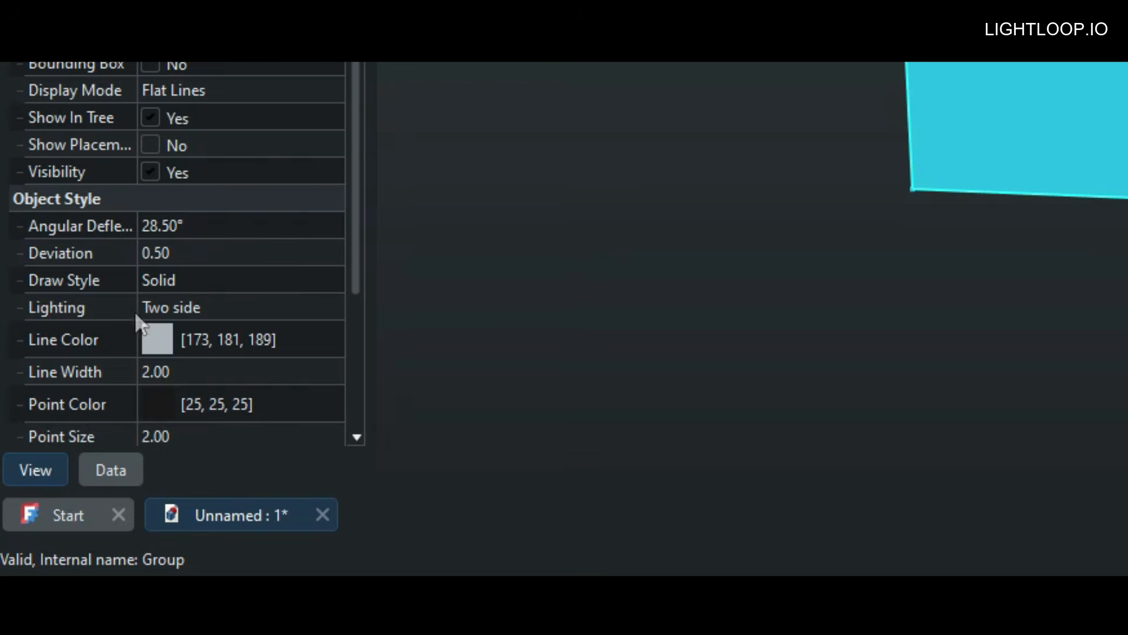
scroll(132, 311, down, 1)
scroll(128, 306, up, 1)
scroll(129, 317, down, 1)
scroll(67, 267, down, 1)
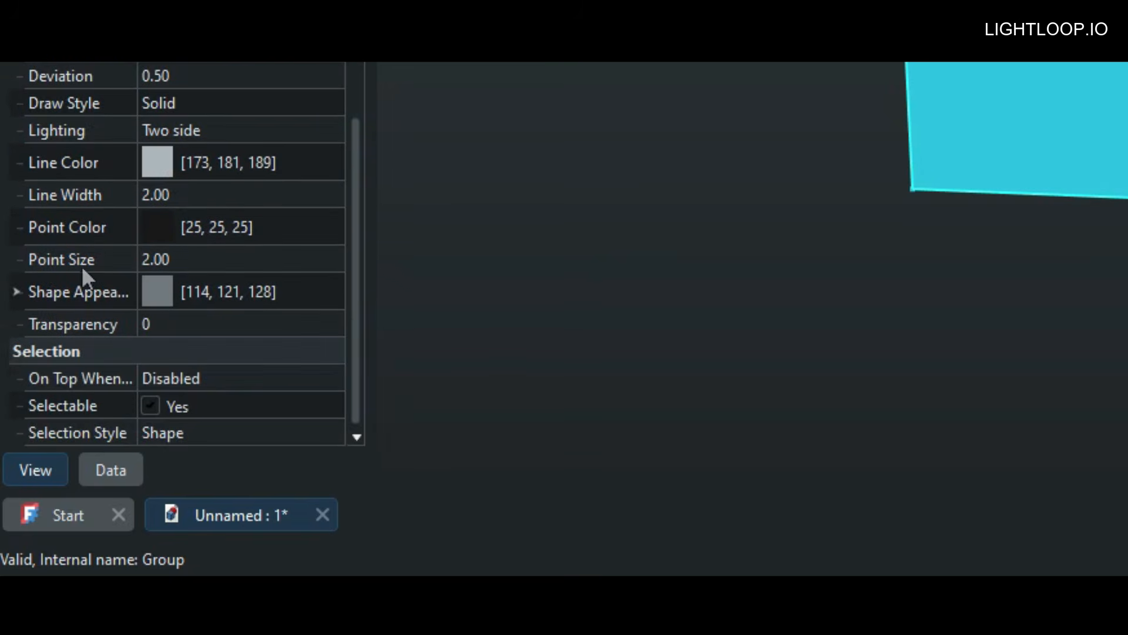
click(92, 295)
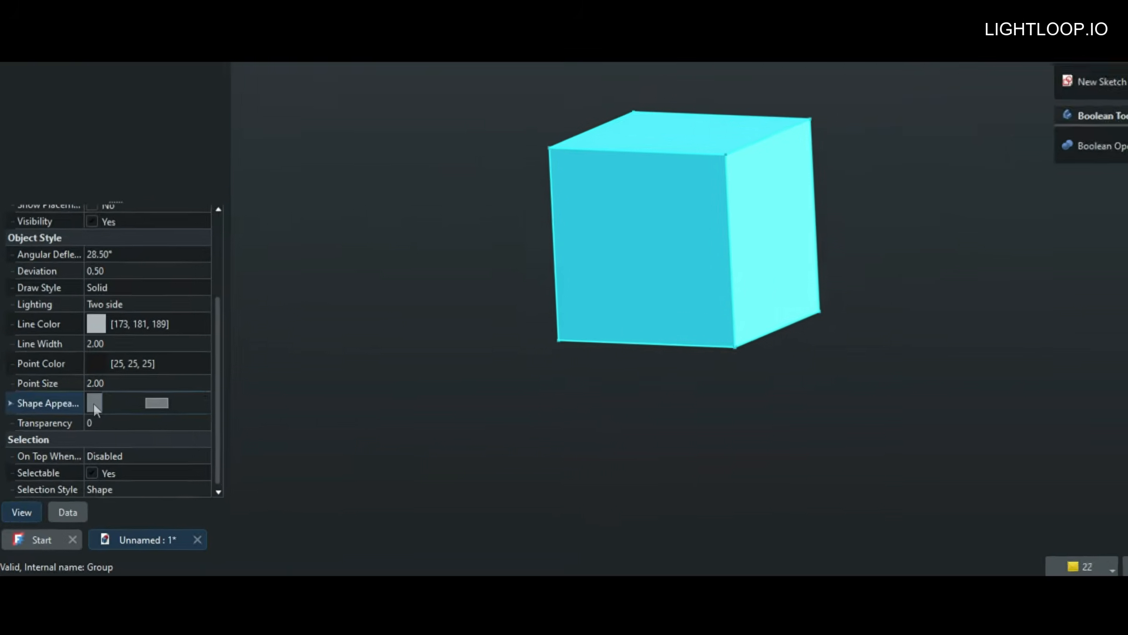
click(157, 404)
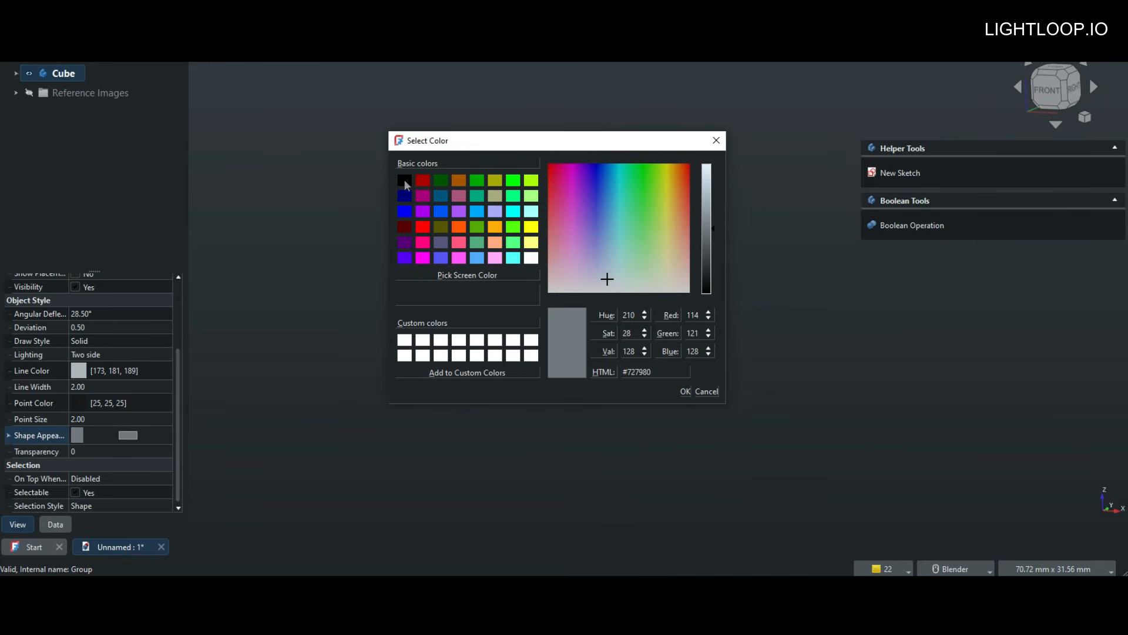
click(405, 182)
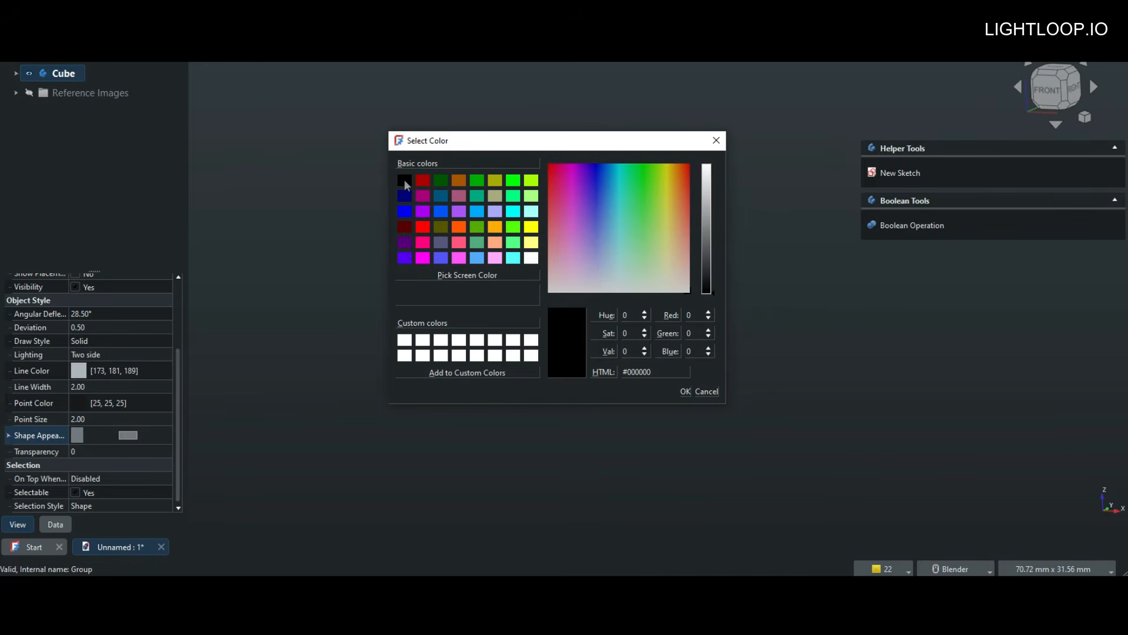
click(711, 288)
drag(710, 285, 711, 282)
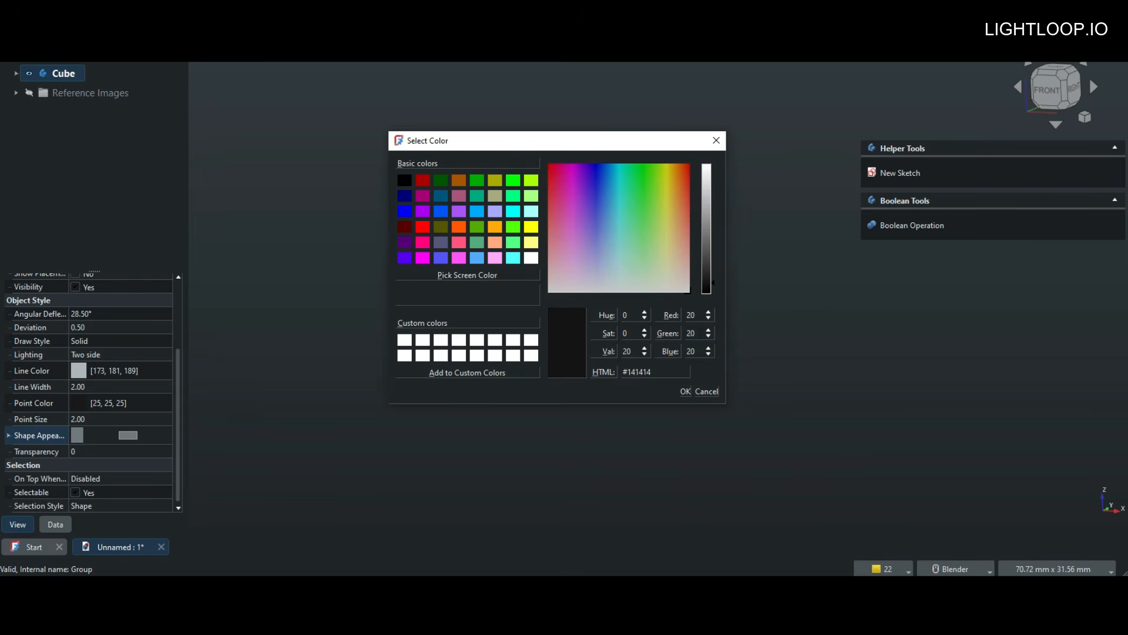
click(686, 392)
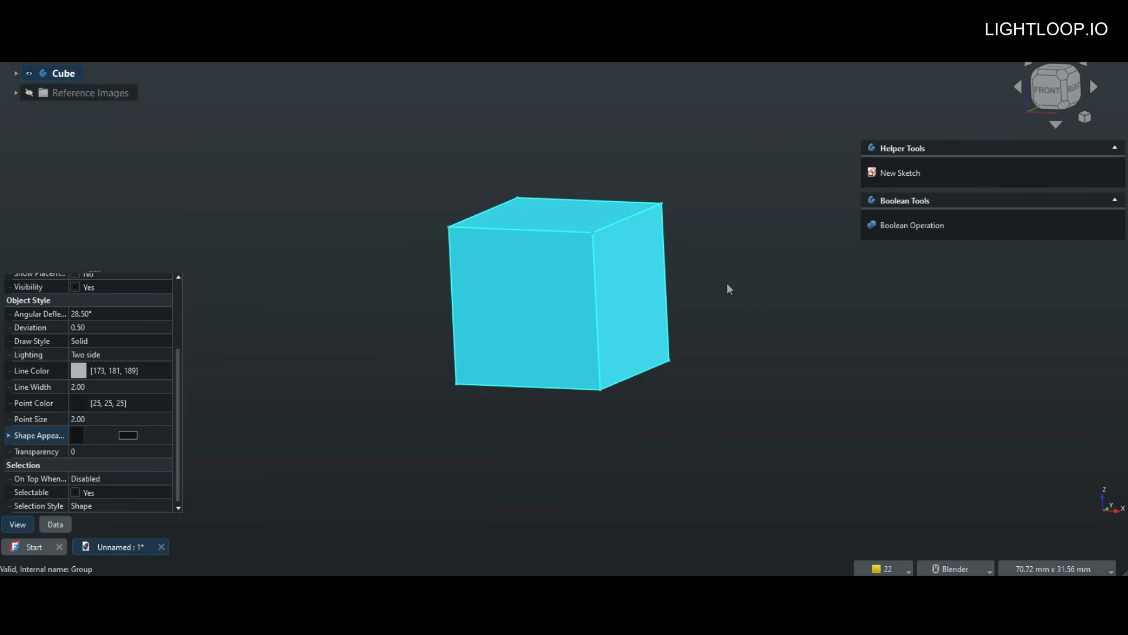
click(753, 246)
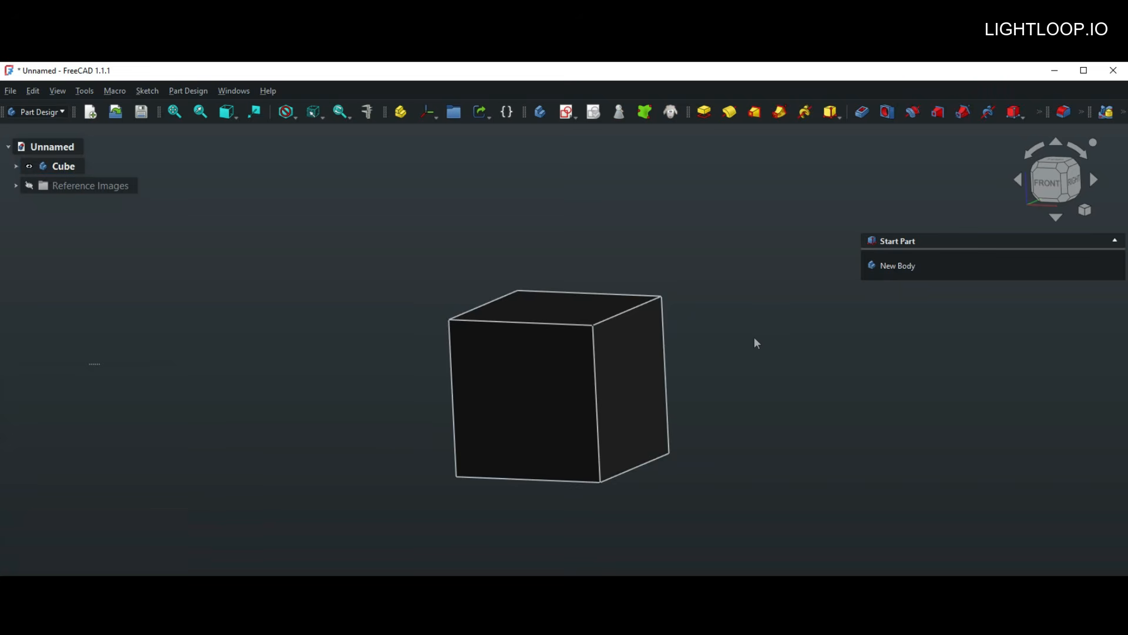
Fit the cube to the view, switch the draw style to Shaded and inspect the cube from another angle.
mouse_move(742, 243)
middle_down()
mouse_move(735, 255)
mouse_move(734, 244)
middle_up()
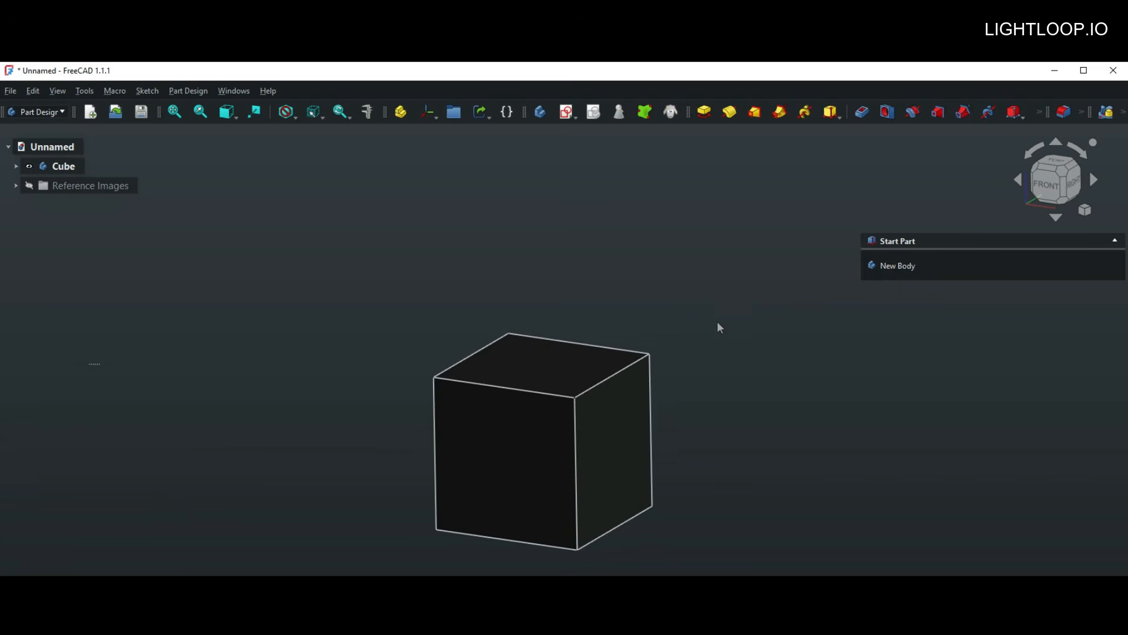
middle_drag(721, 327, 646, 248)
click(174, 111)
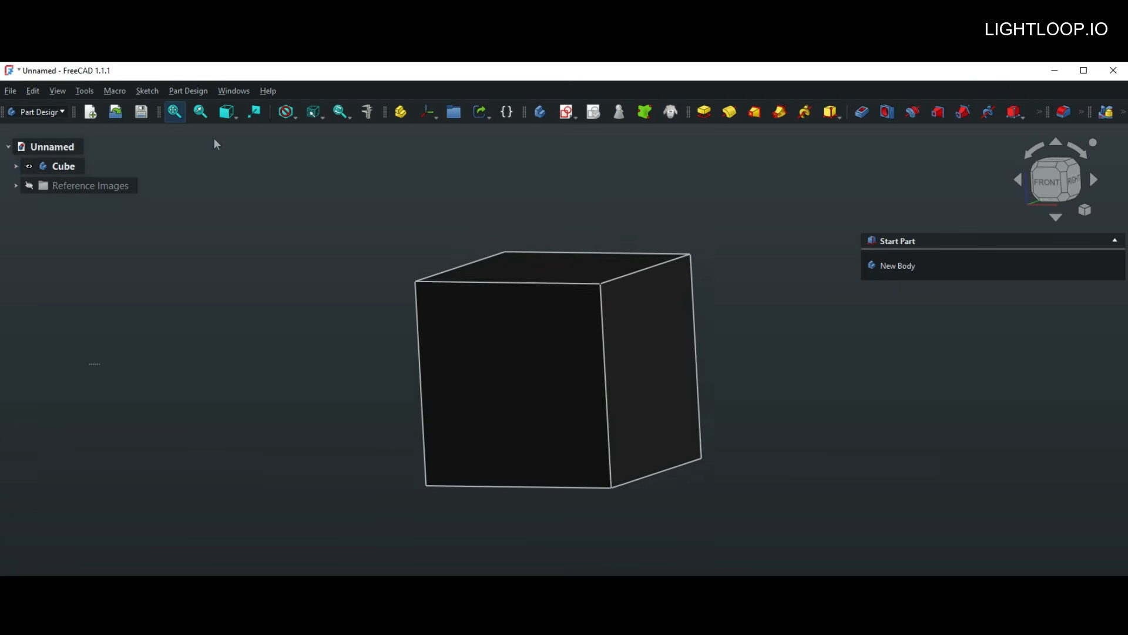
click(237, 120)
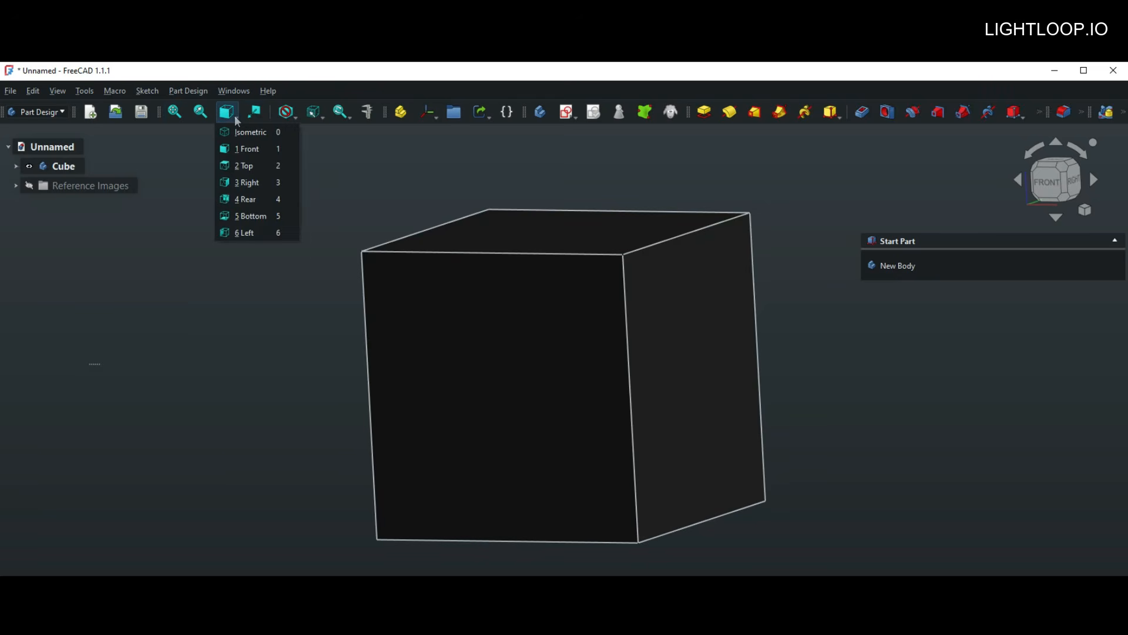
click(292, 118)
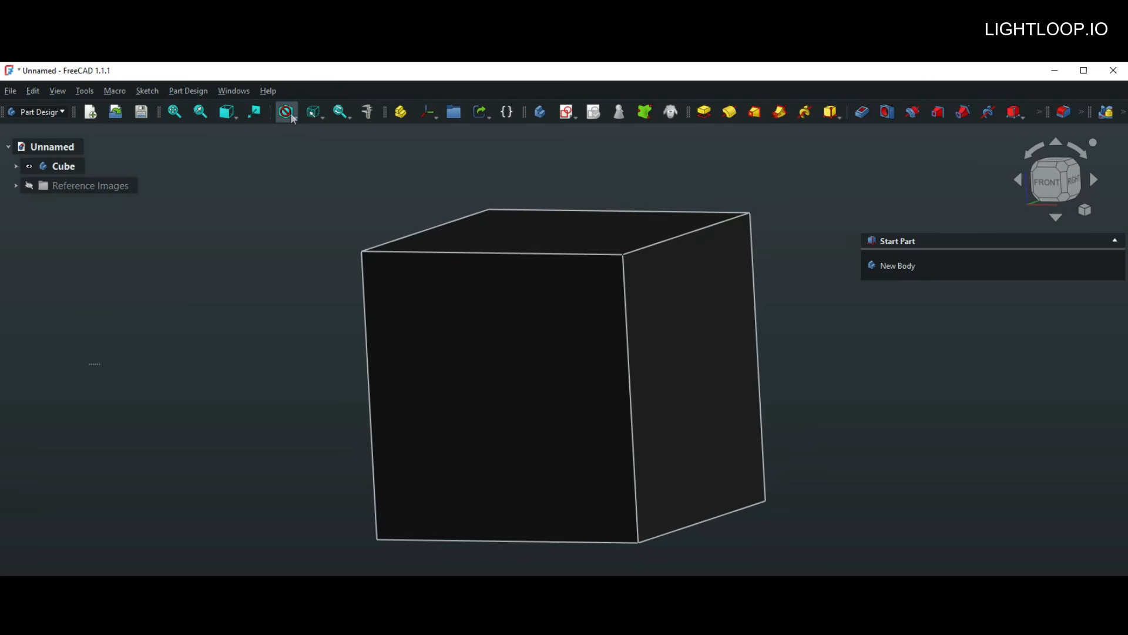
click(292, 117)
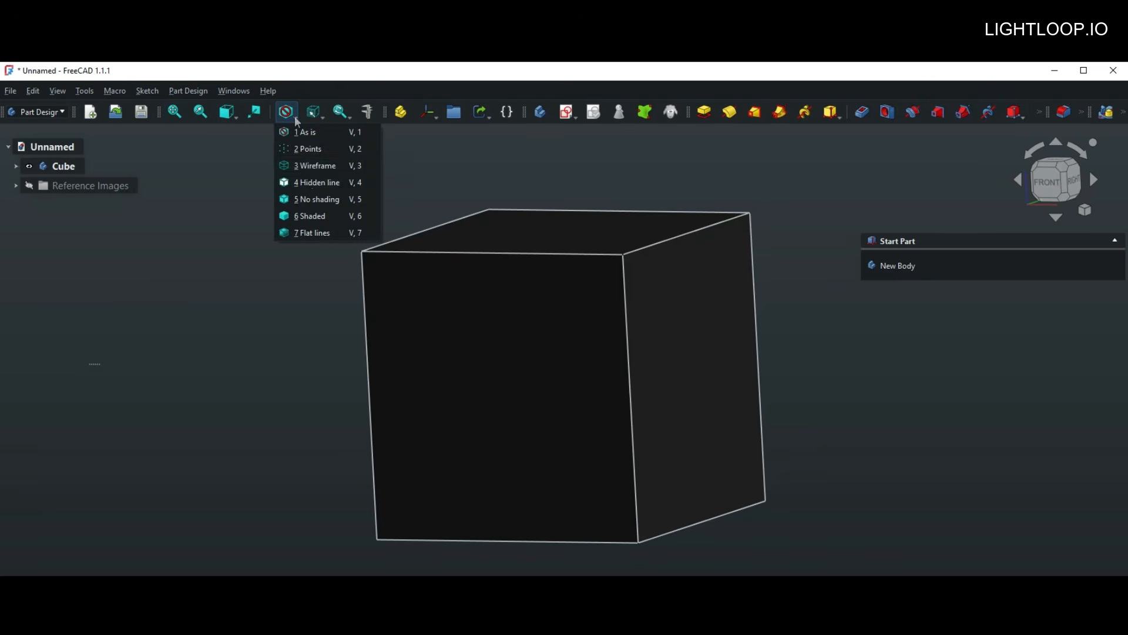
click(311, 219)
middle_drag(561, 376, 822, 367)
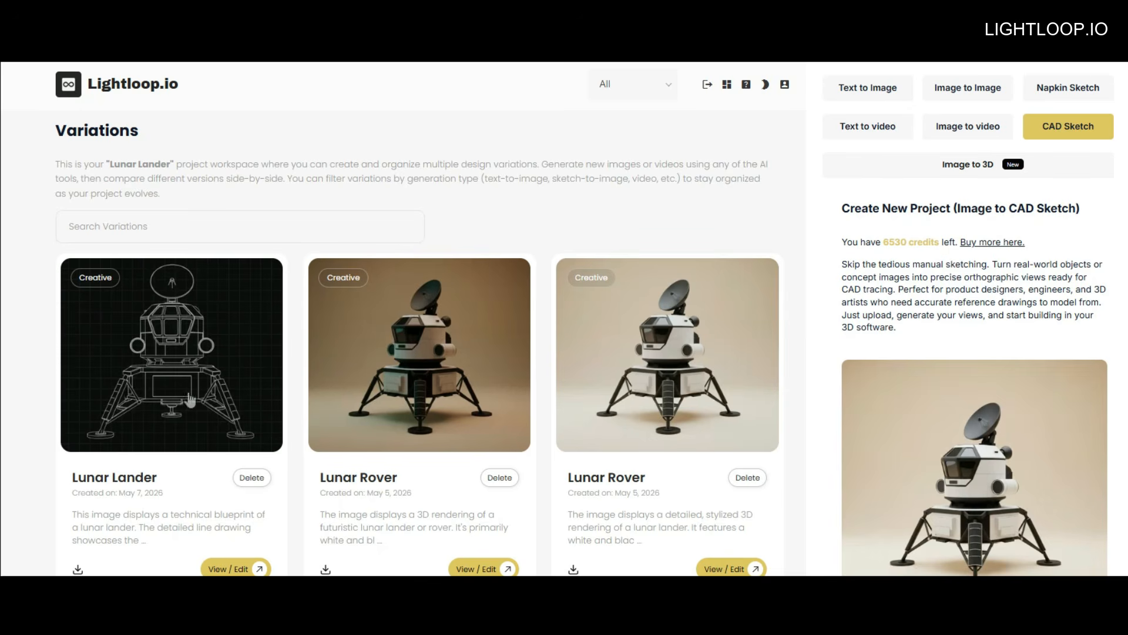
Switch to the Lightloop.io Lunar Lander workspace and enlarge the Lunar Rover rendering with the darker background.
click(439, 380)
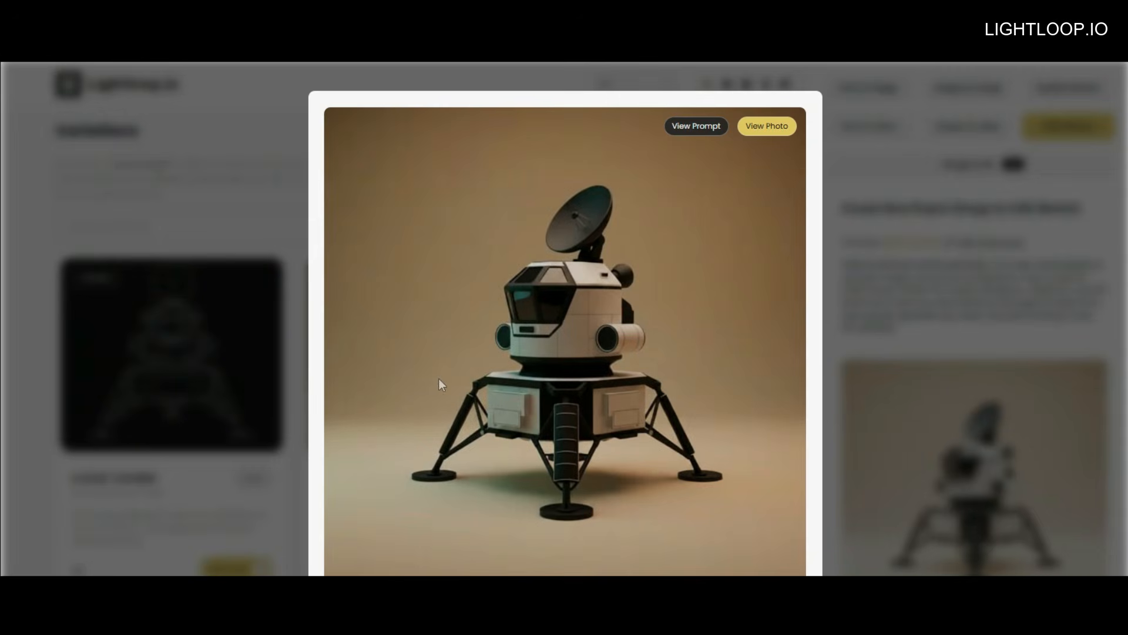